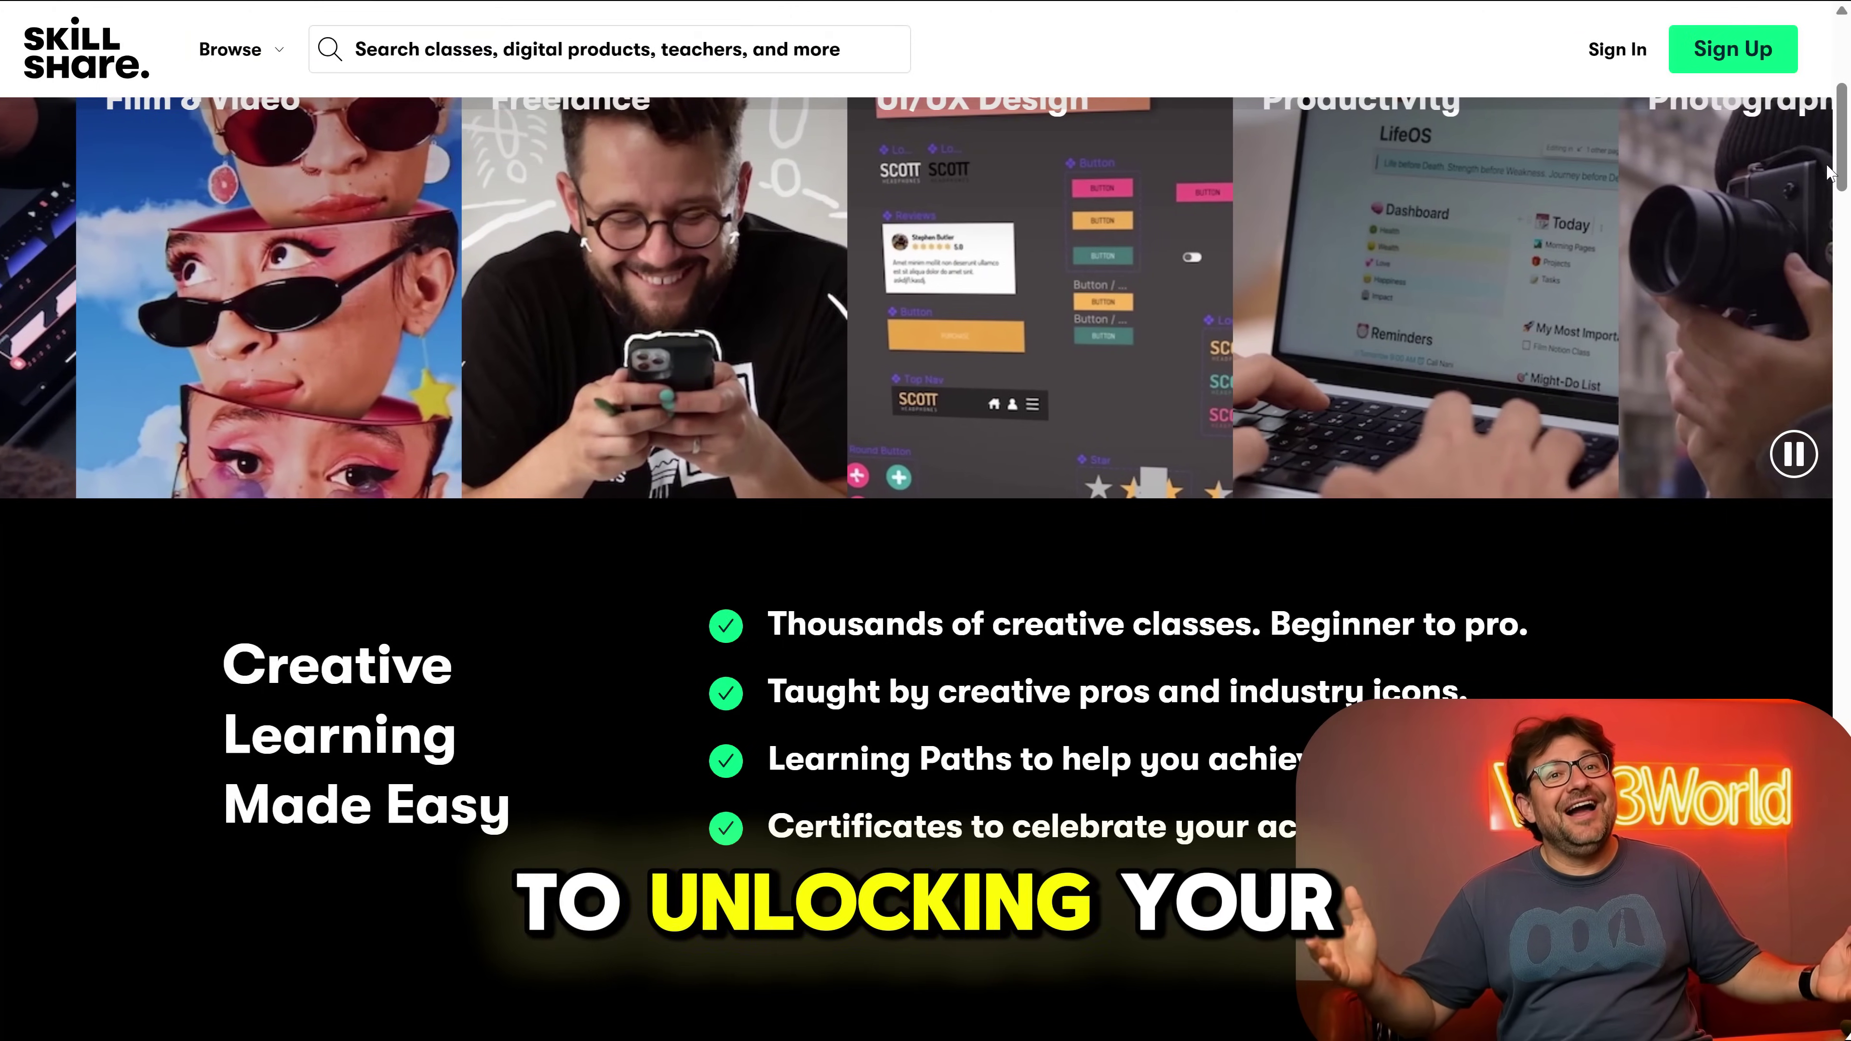
- Scroll down Skillshare to the AI for Designers class and its 8-lesson list
{"action": "left_click_drag", "start_coordinate": [1842, 172], "coordinate": [1844, 272]}
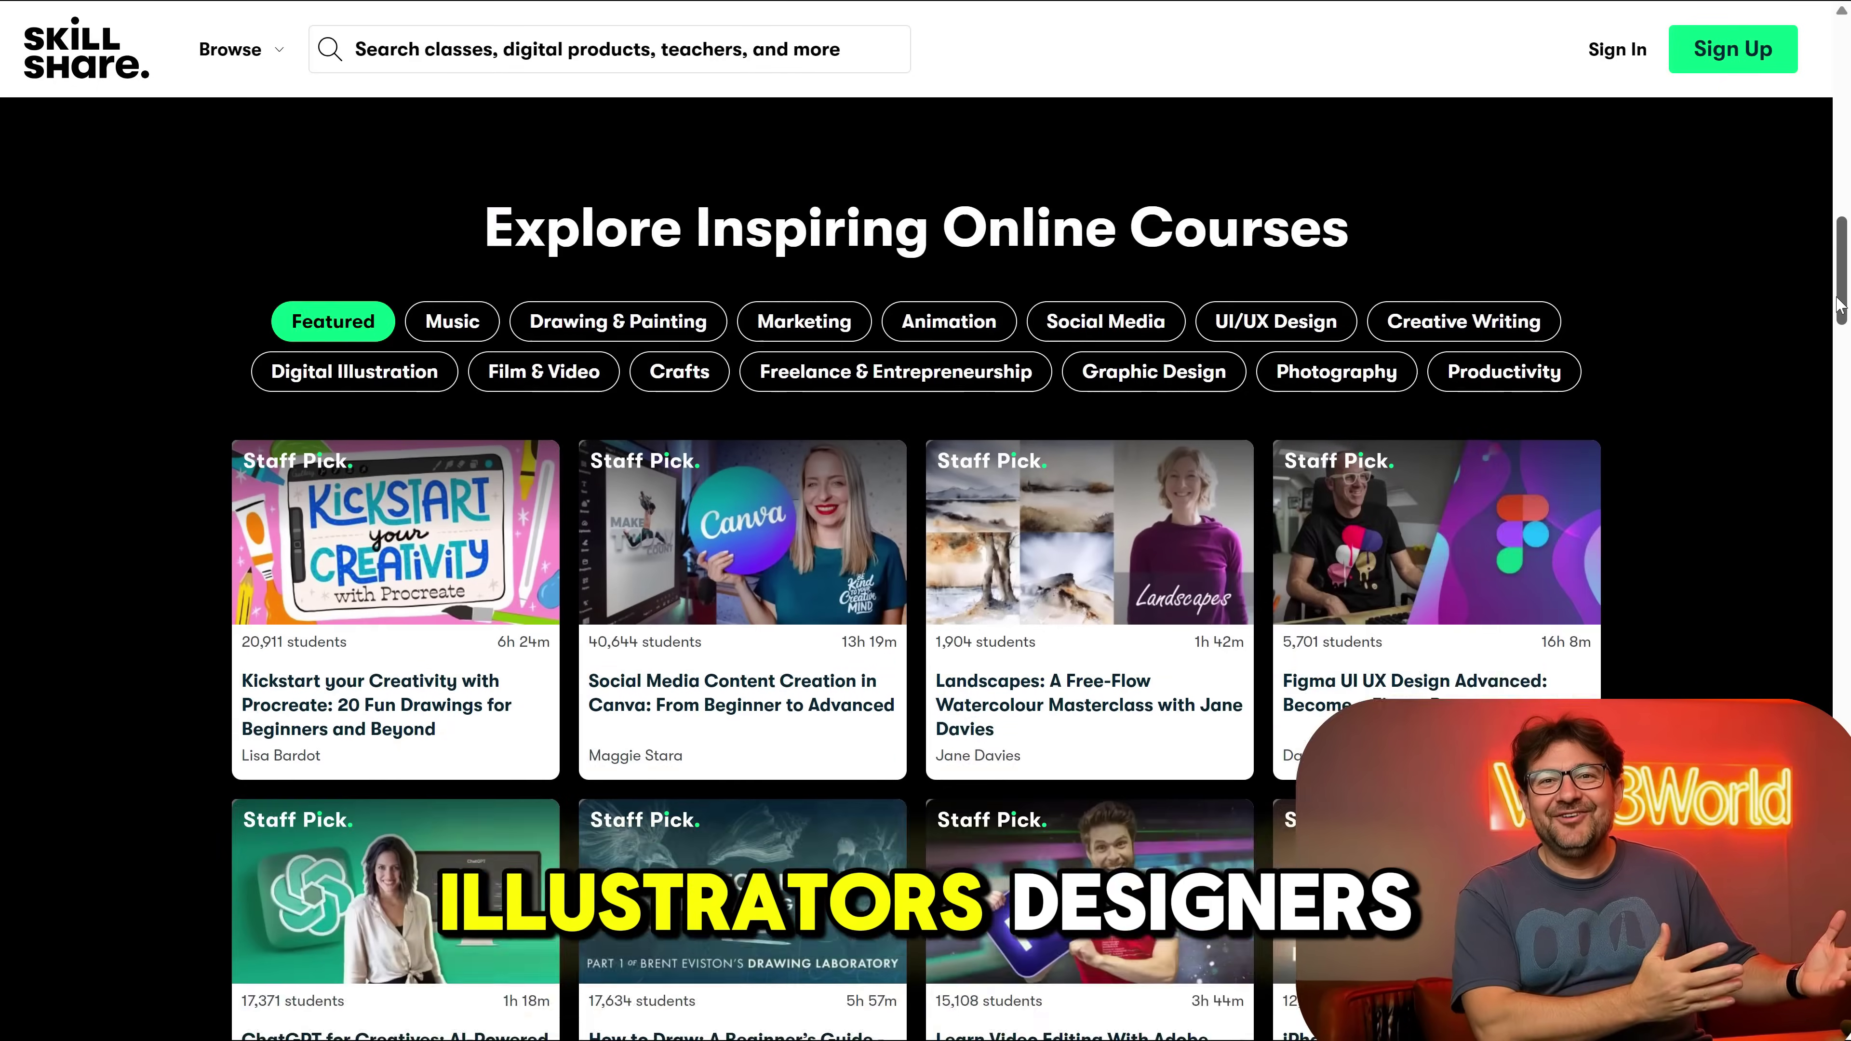
{"action": "left_click_drag", "start_coordinate": [1839, 310], "coordinate": [1838, 419]}
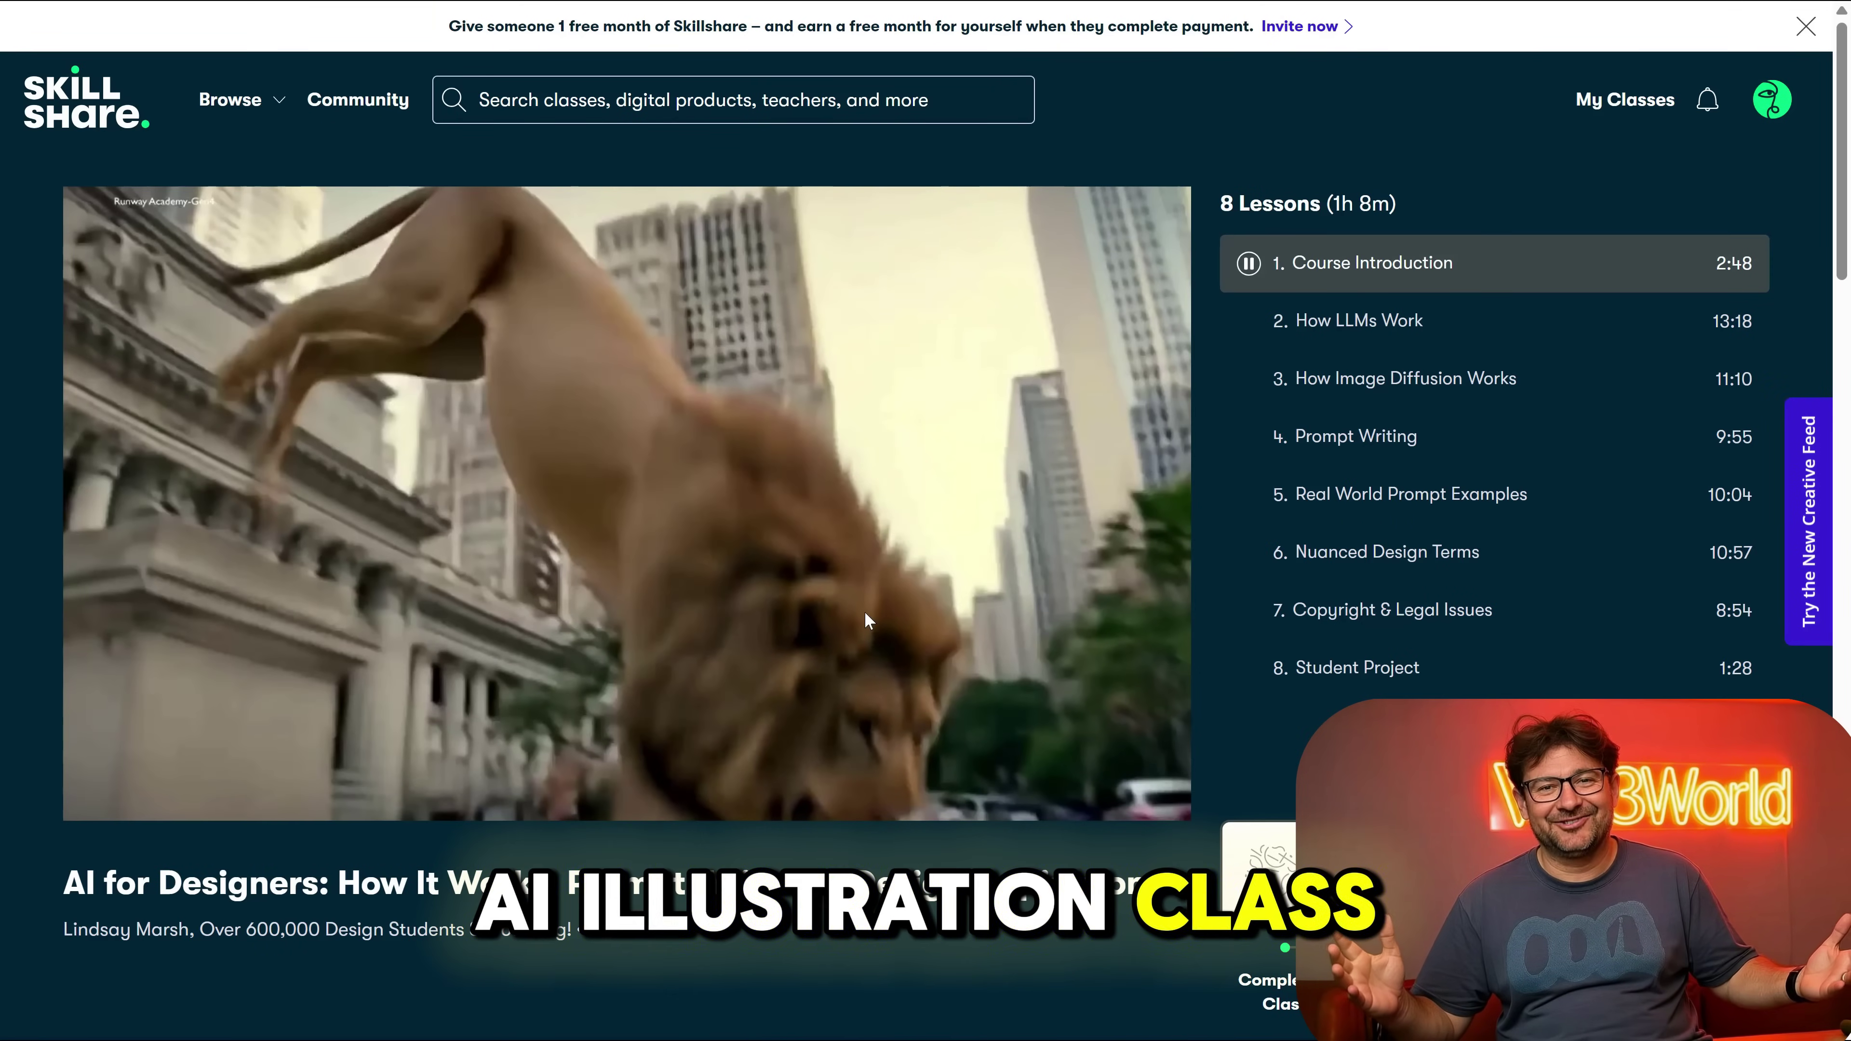
- Scroll through the AI for Designers class page and expand its full description with Read More
{"action": "scroll", "coordinate": [865, 610], "scroll_direction": "down", "scroll_amount": 5}
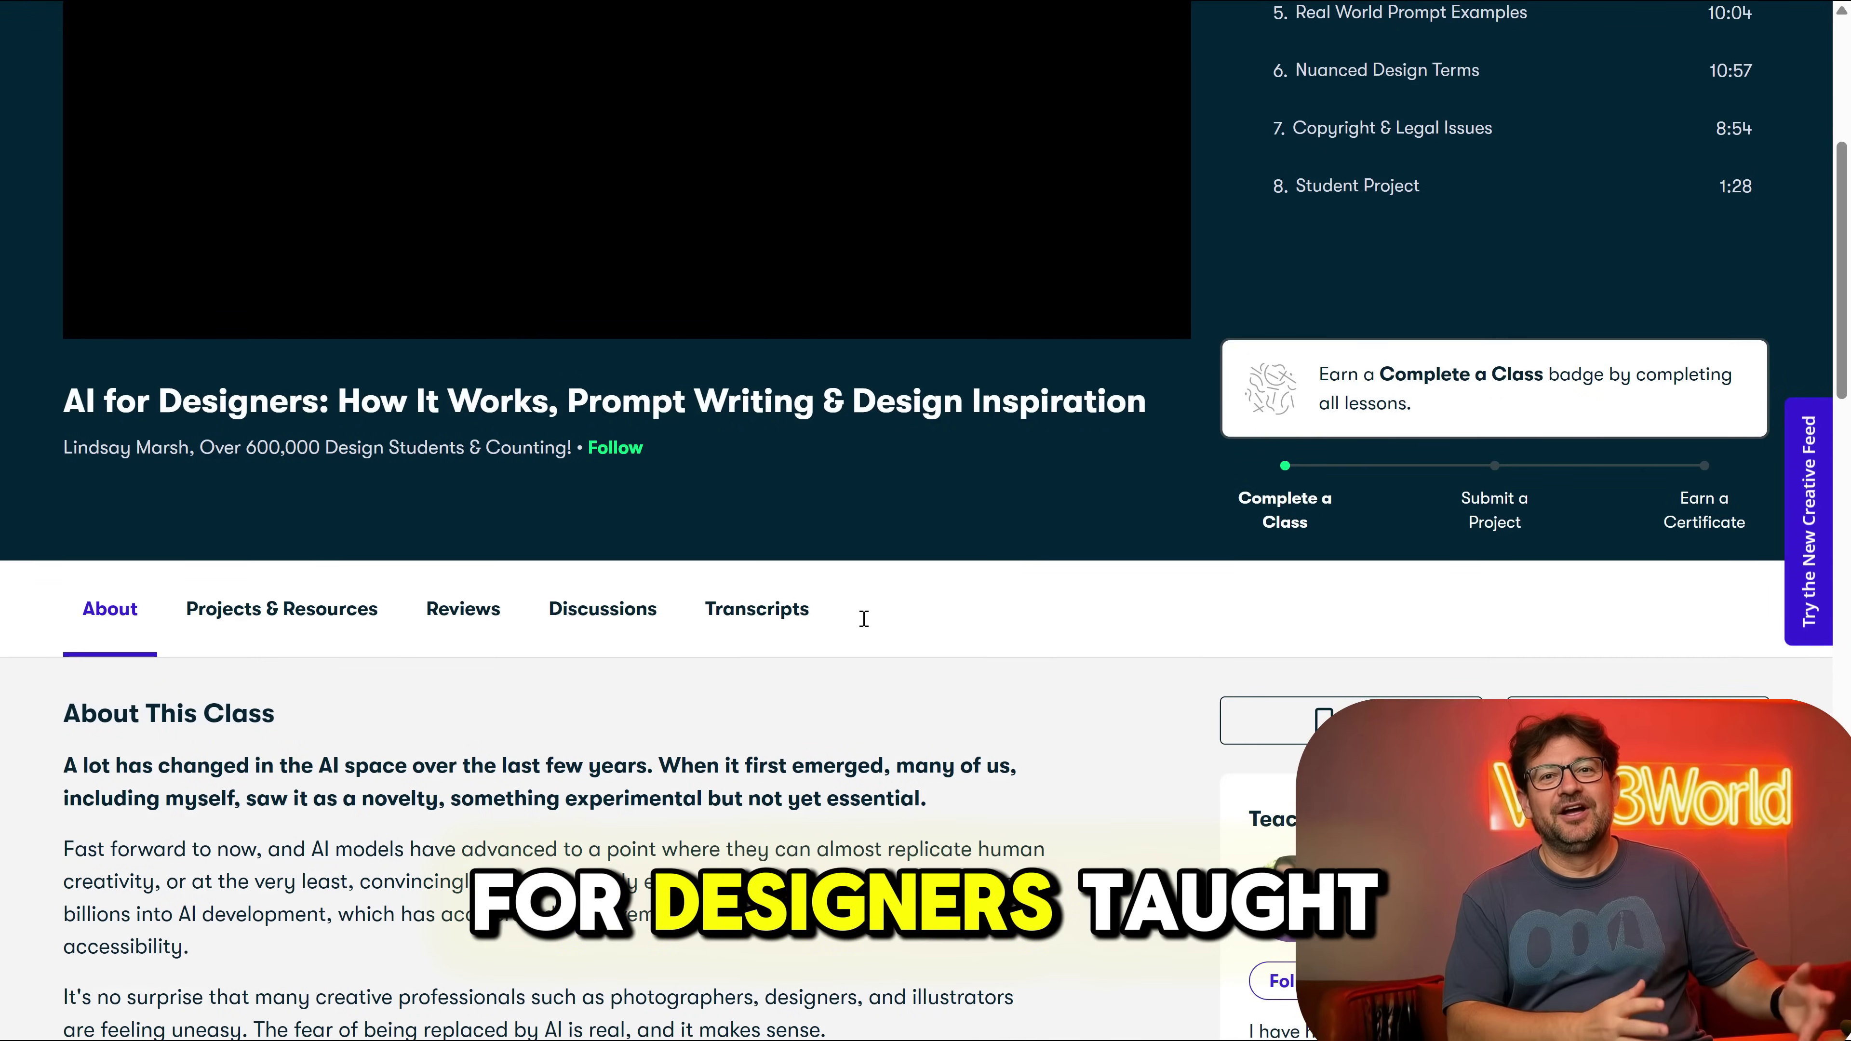
{"action": "scroll", "coordinate": [864, 619], "scroll_direction": "down", "scroll_amount": 5}
{"action": "scroll", "coordinate": [866, 625], "scroll_direction": "down", "scroll_amount": 2}
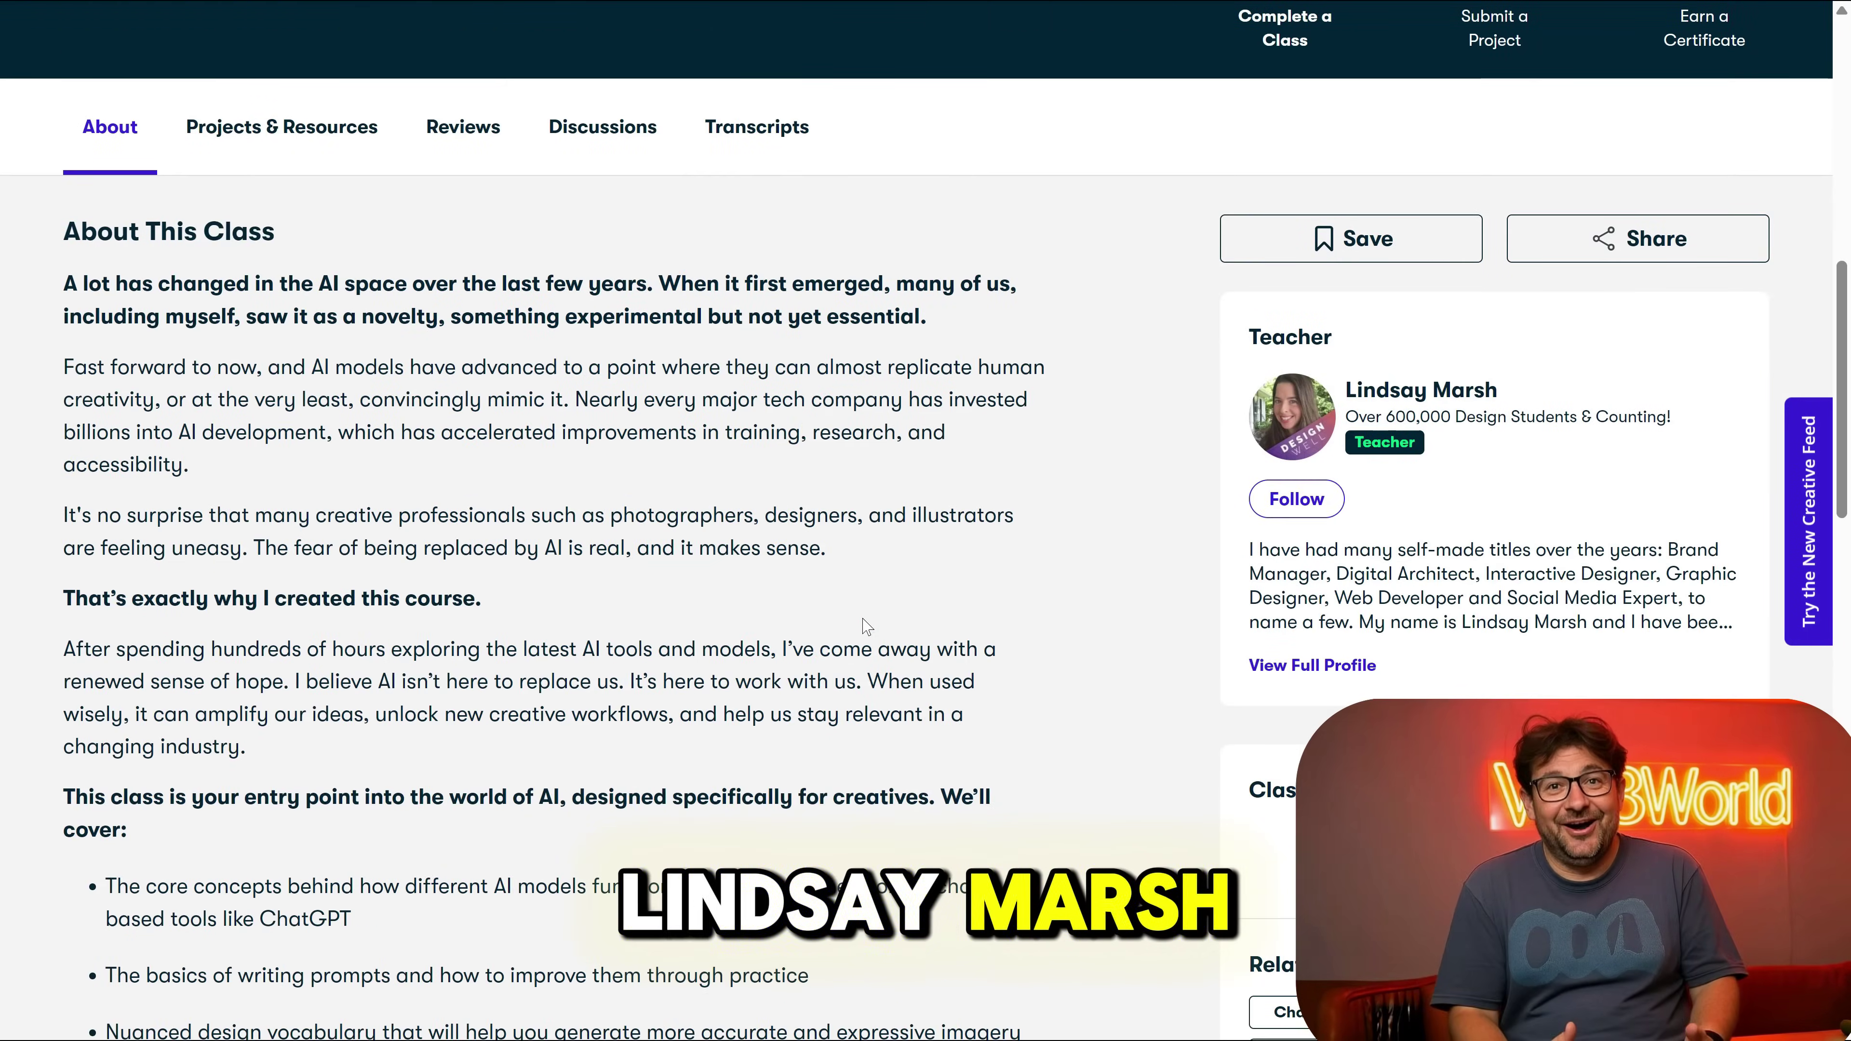
{"action": "scroll", "coordinate": [865, 622], "scroll_direction": "down", "scroll_amount": 5}
{"action": "scroll", "coordinate": [866, 626], "scroll_direction": "down", "scroll_amount": 3}
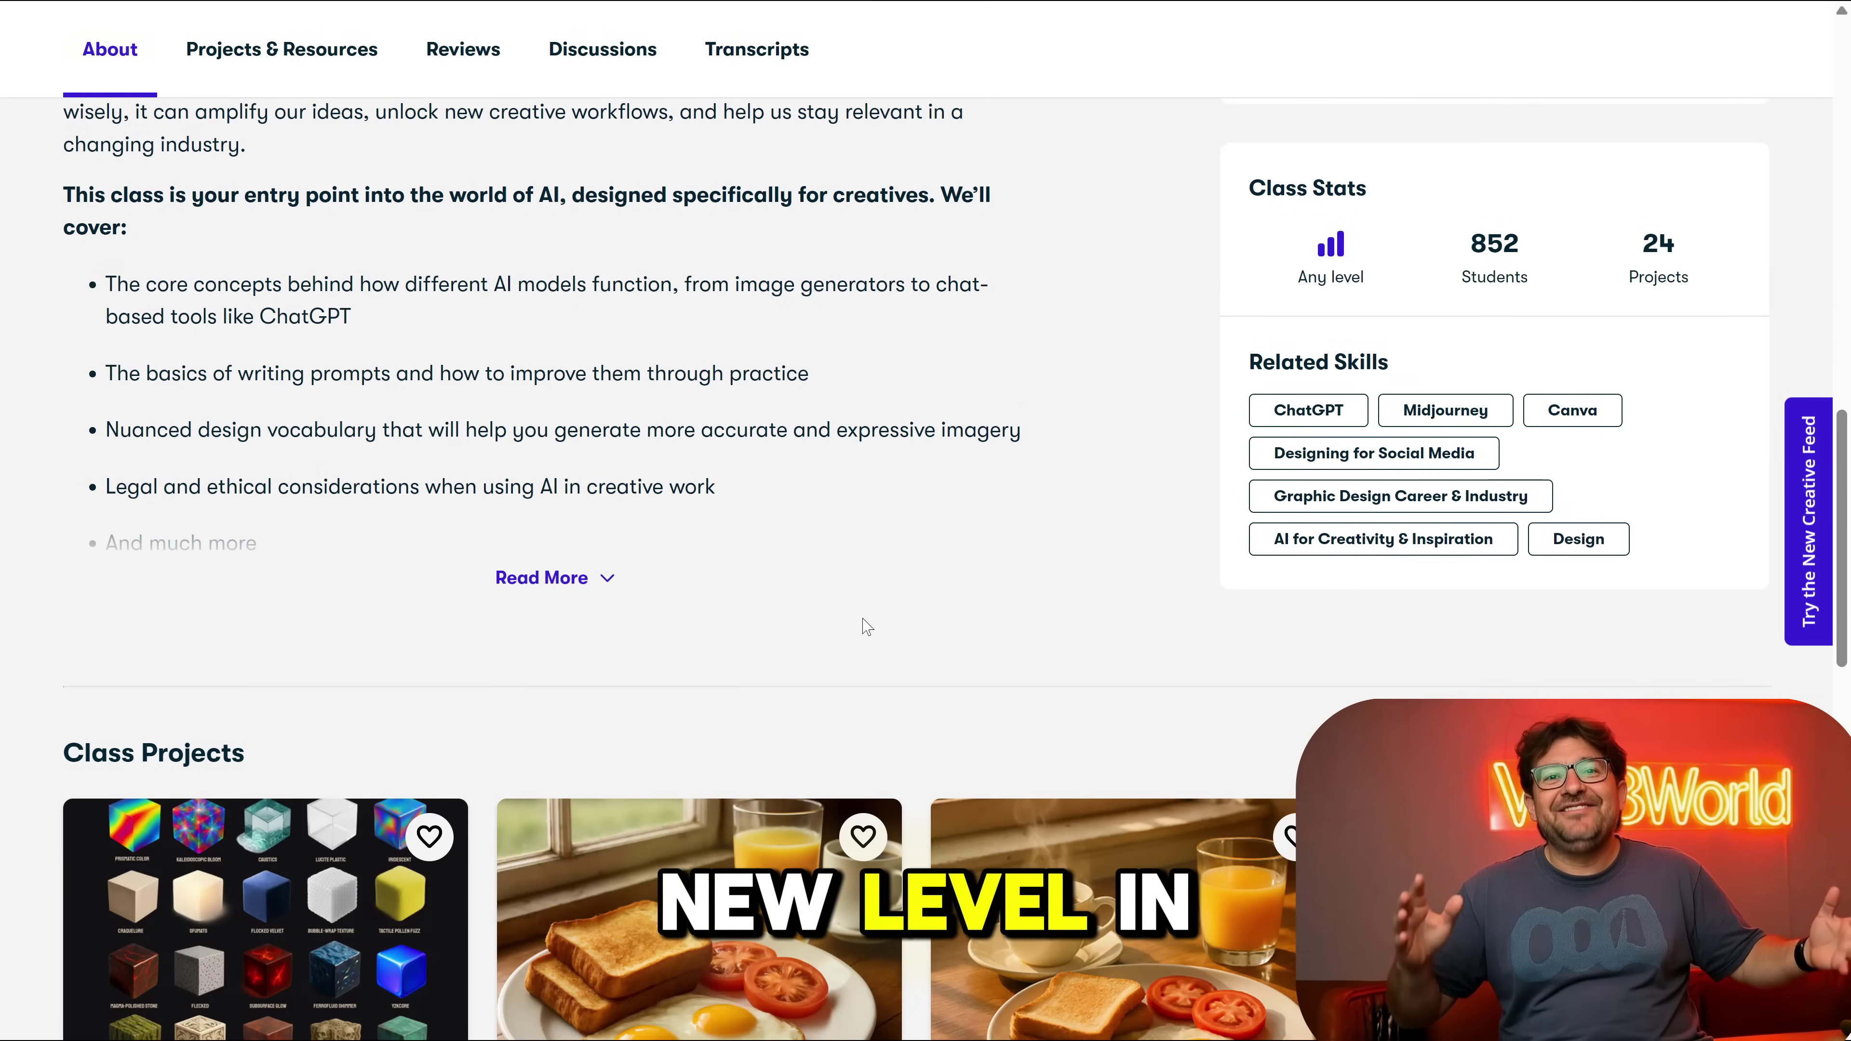
{"action": "scroll", "coordinate": [867, 627], "scroll_direction": "down", "scroll_amount": 5}
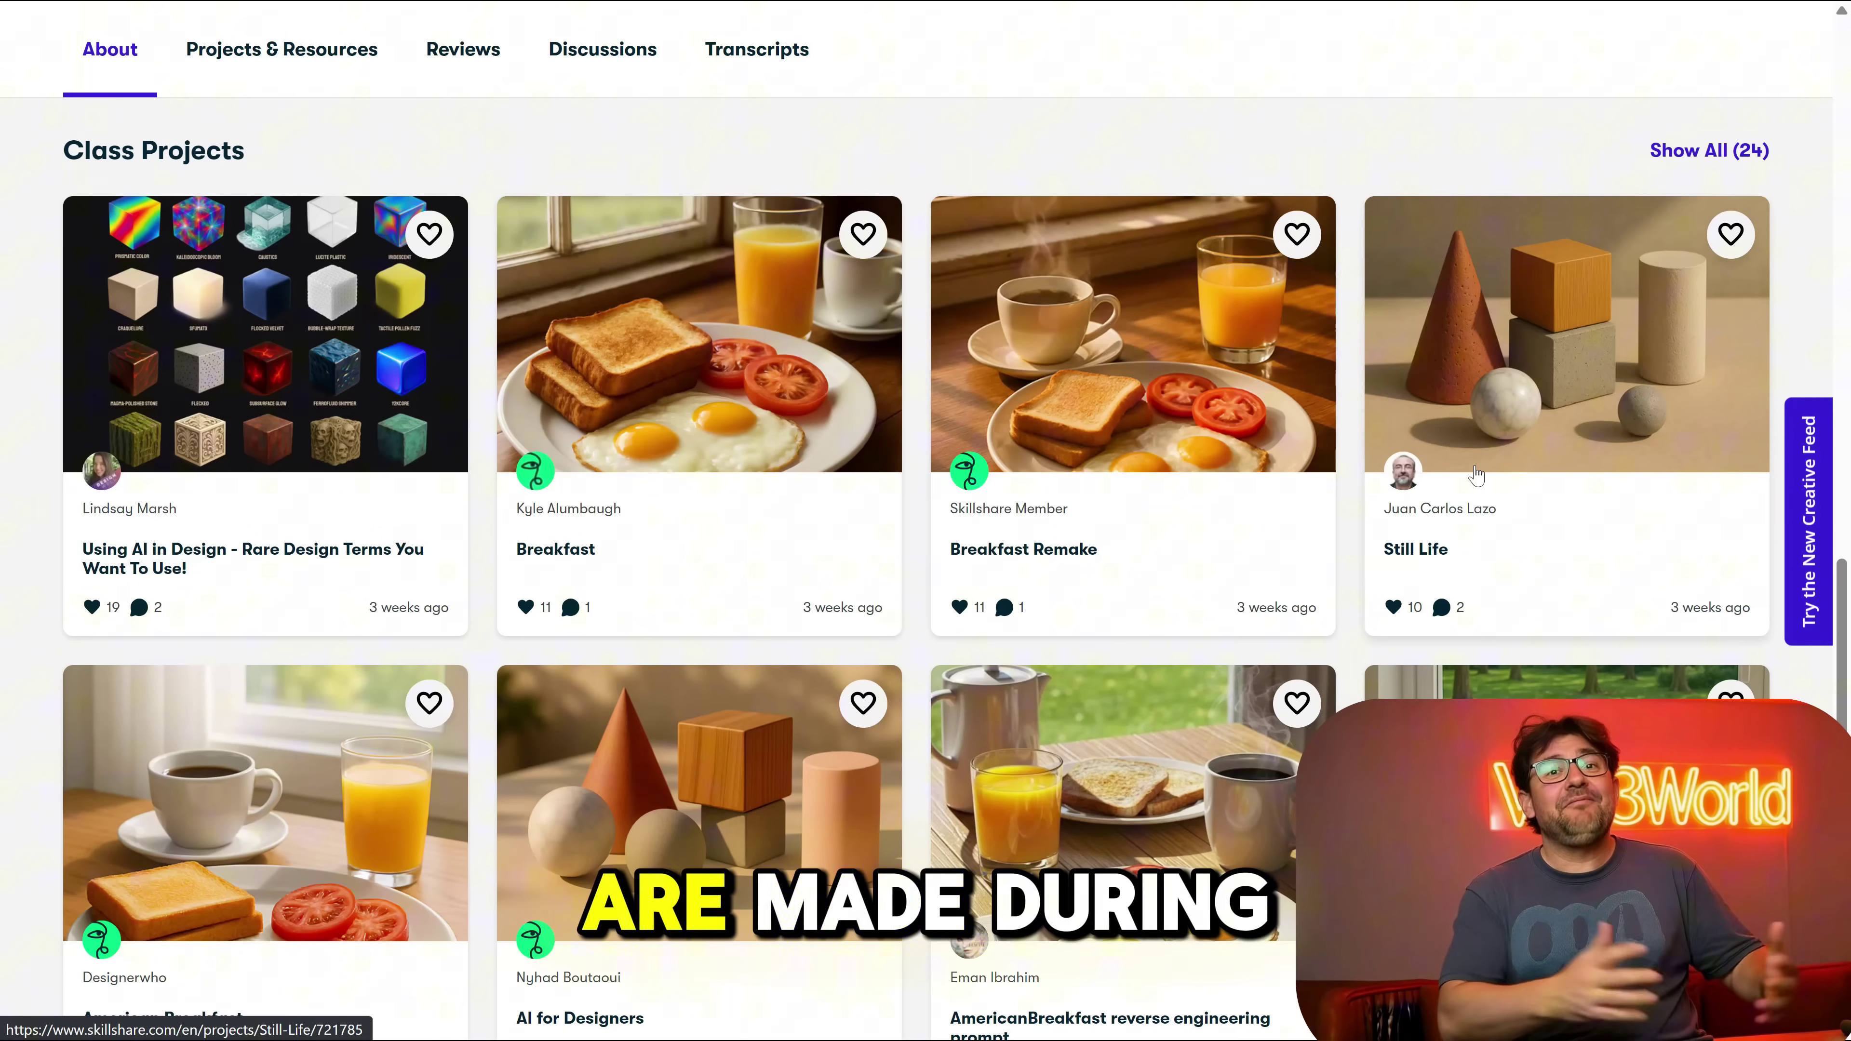
{"action": "scroll", "coordinate": [1476, 478], "scroll_direction": "down", "scroll_amount": 1}
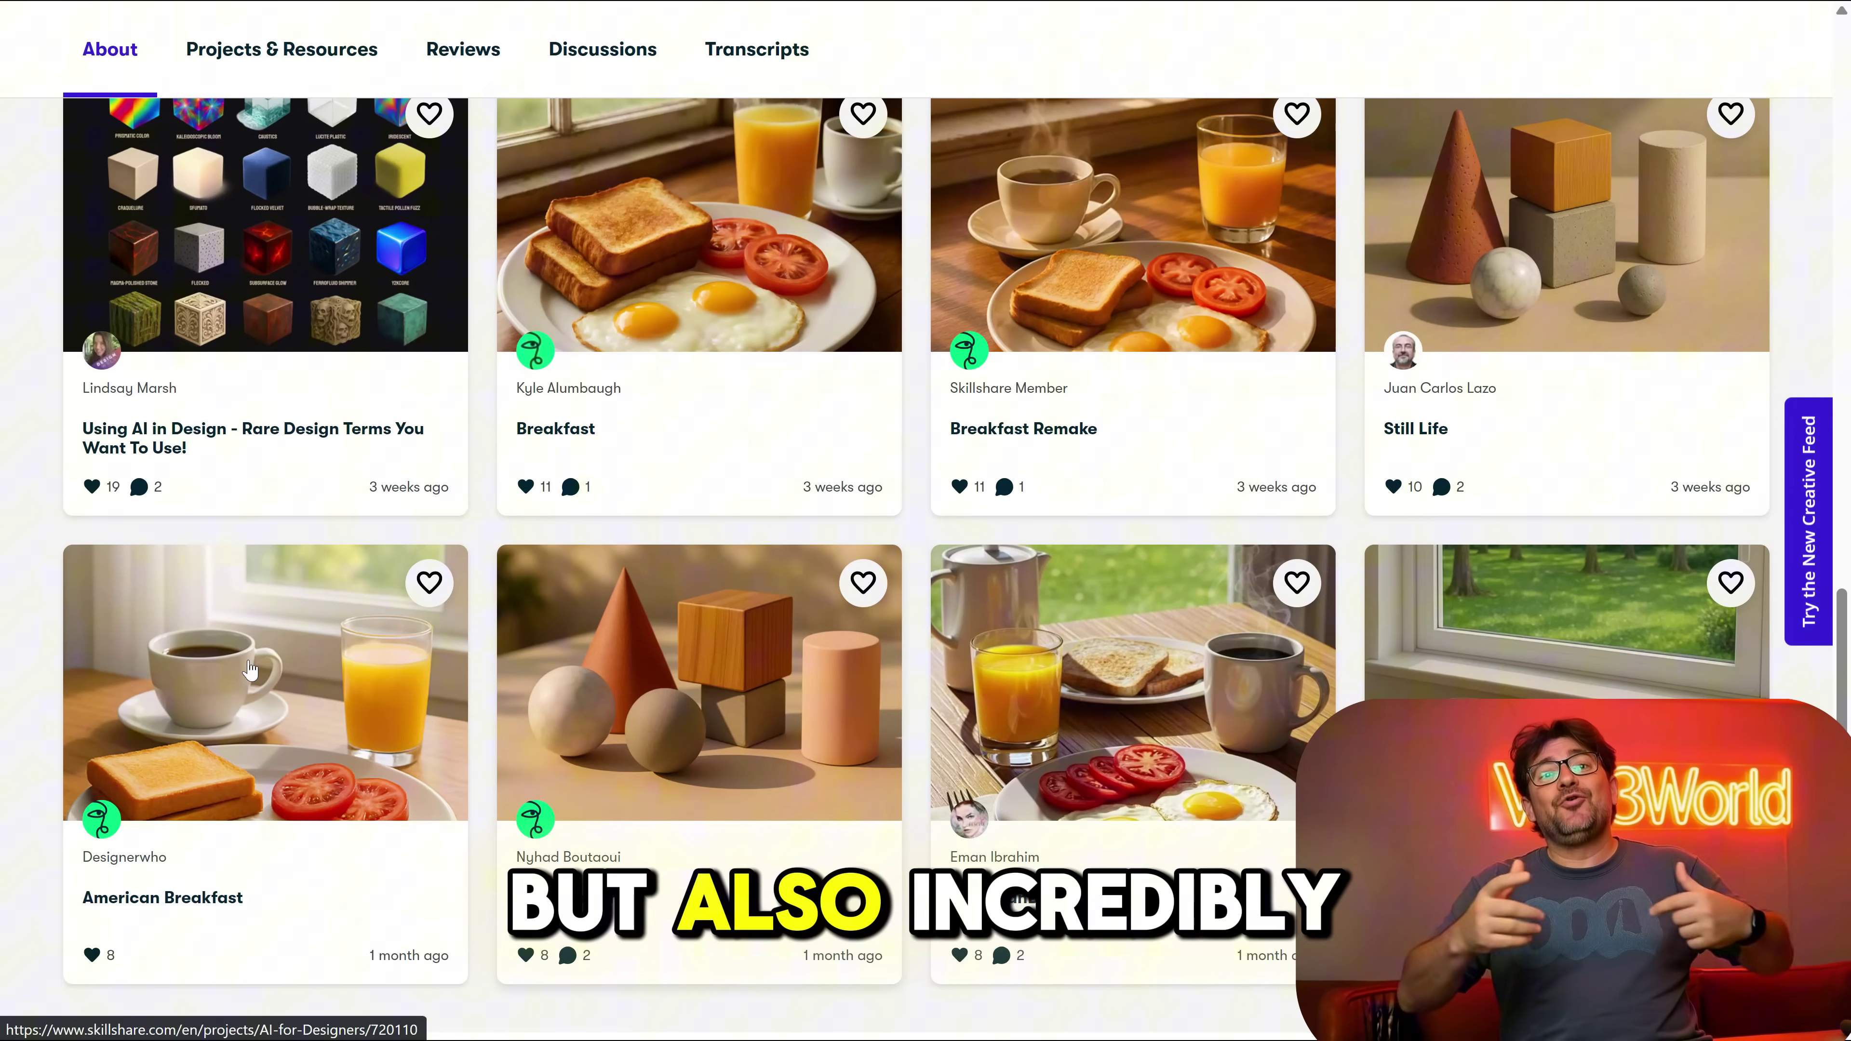
{"action": "scroll", "coordinate": [250, 670], "scroll_direction": "down", "scroll_amount": 3}
{"action": "scroll", "coordinate": [518, 645], "scroll_direction": "up", "scroll_amount": 10}
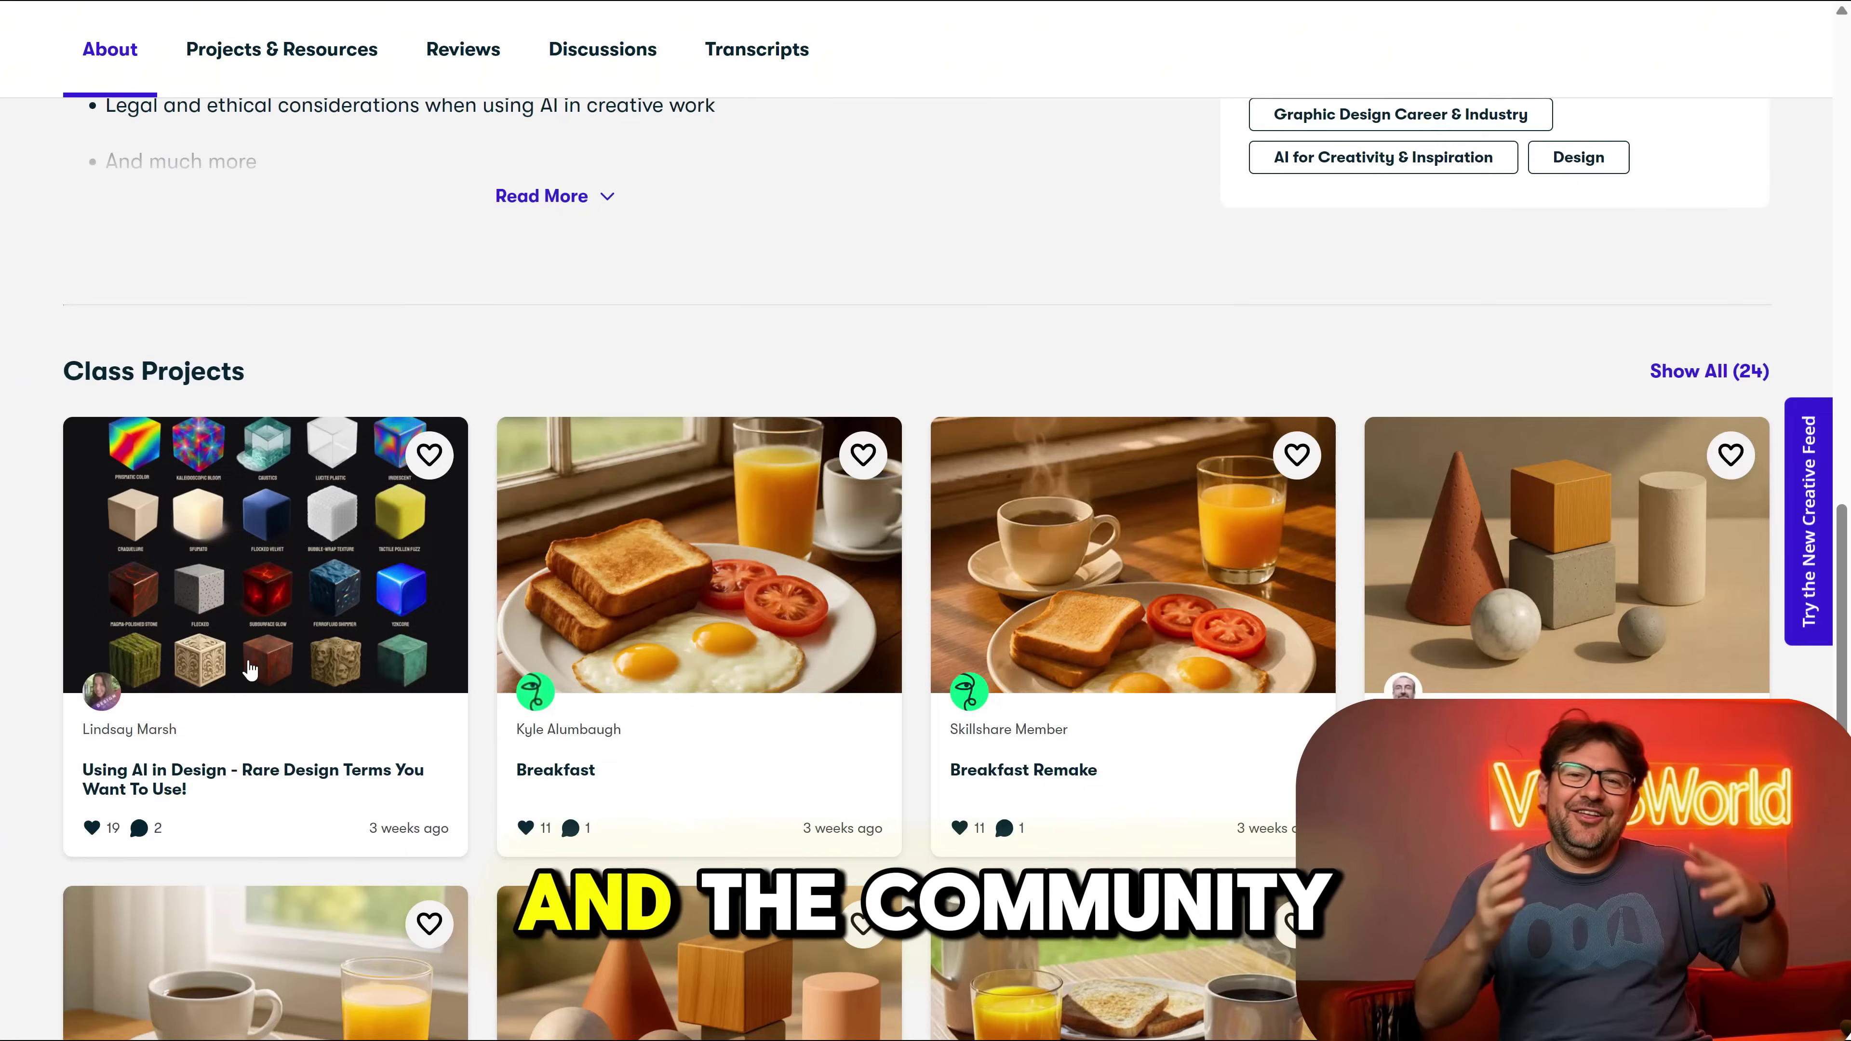
{"action": "left_click", "coordinate": [554, 699]}
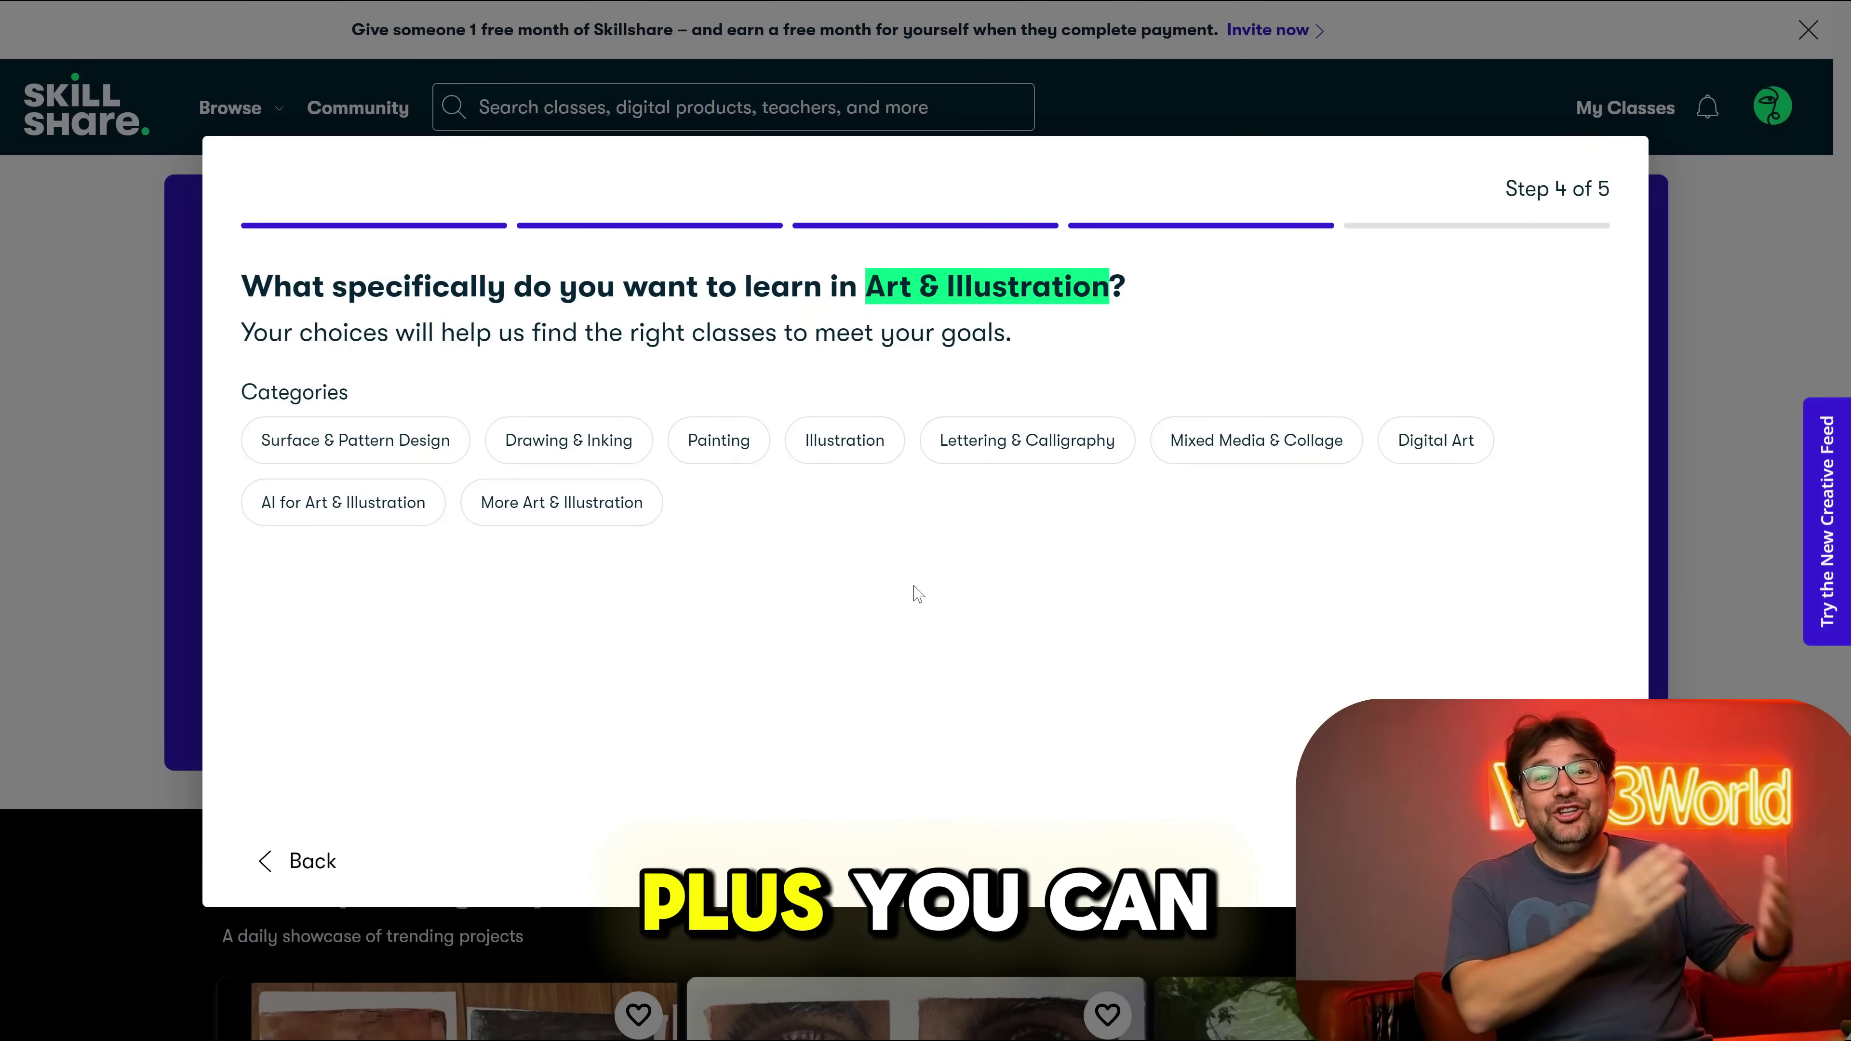
- Choose AI for Art & Illustration as an interest, then play an AI agents class lesson
{"action": "left_click", "coordinate": [362, 515]}
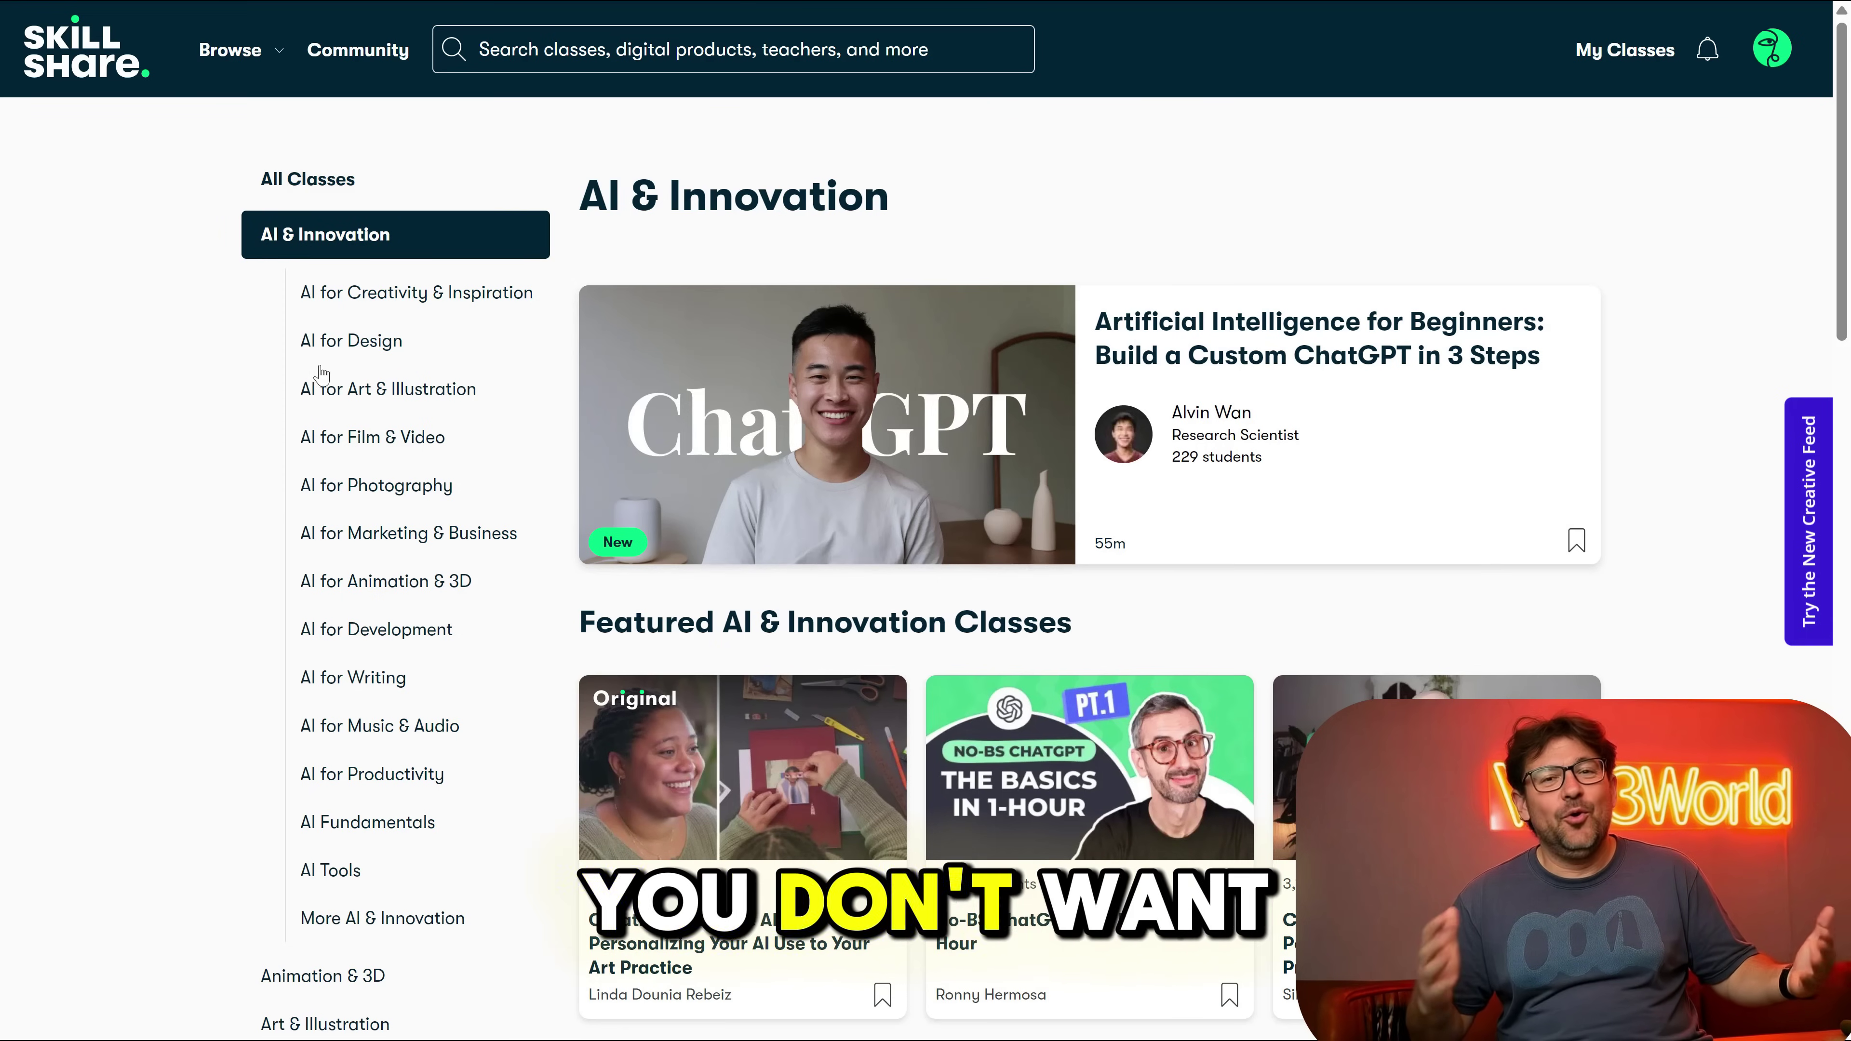
{"action": "scroll", "coordinate": [280, 467], "scroll_direction": "down", "scroll_amount": 6}
{"action": "scroll", "coordinate": [277, 539], "scroll_direction": "down", "scroll_amount": 2}
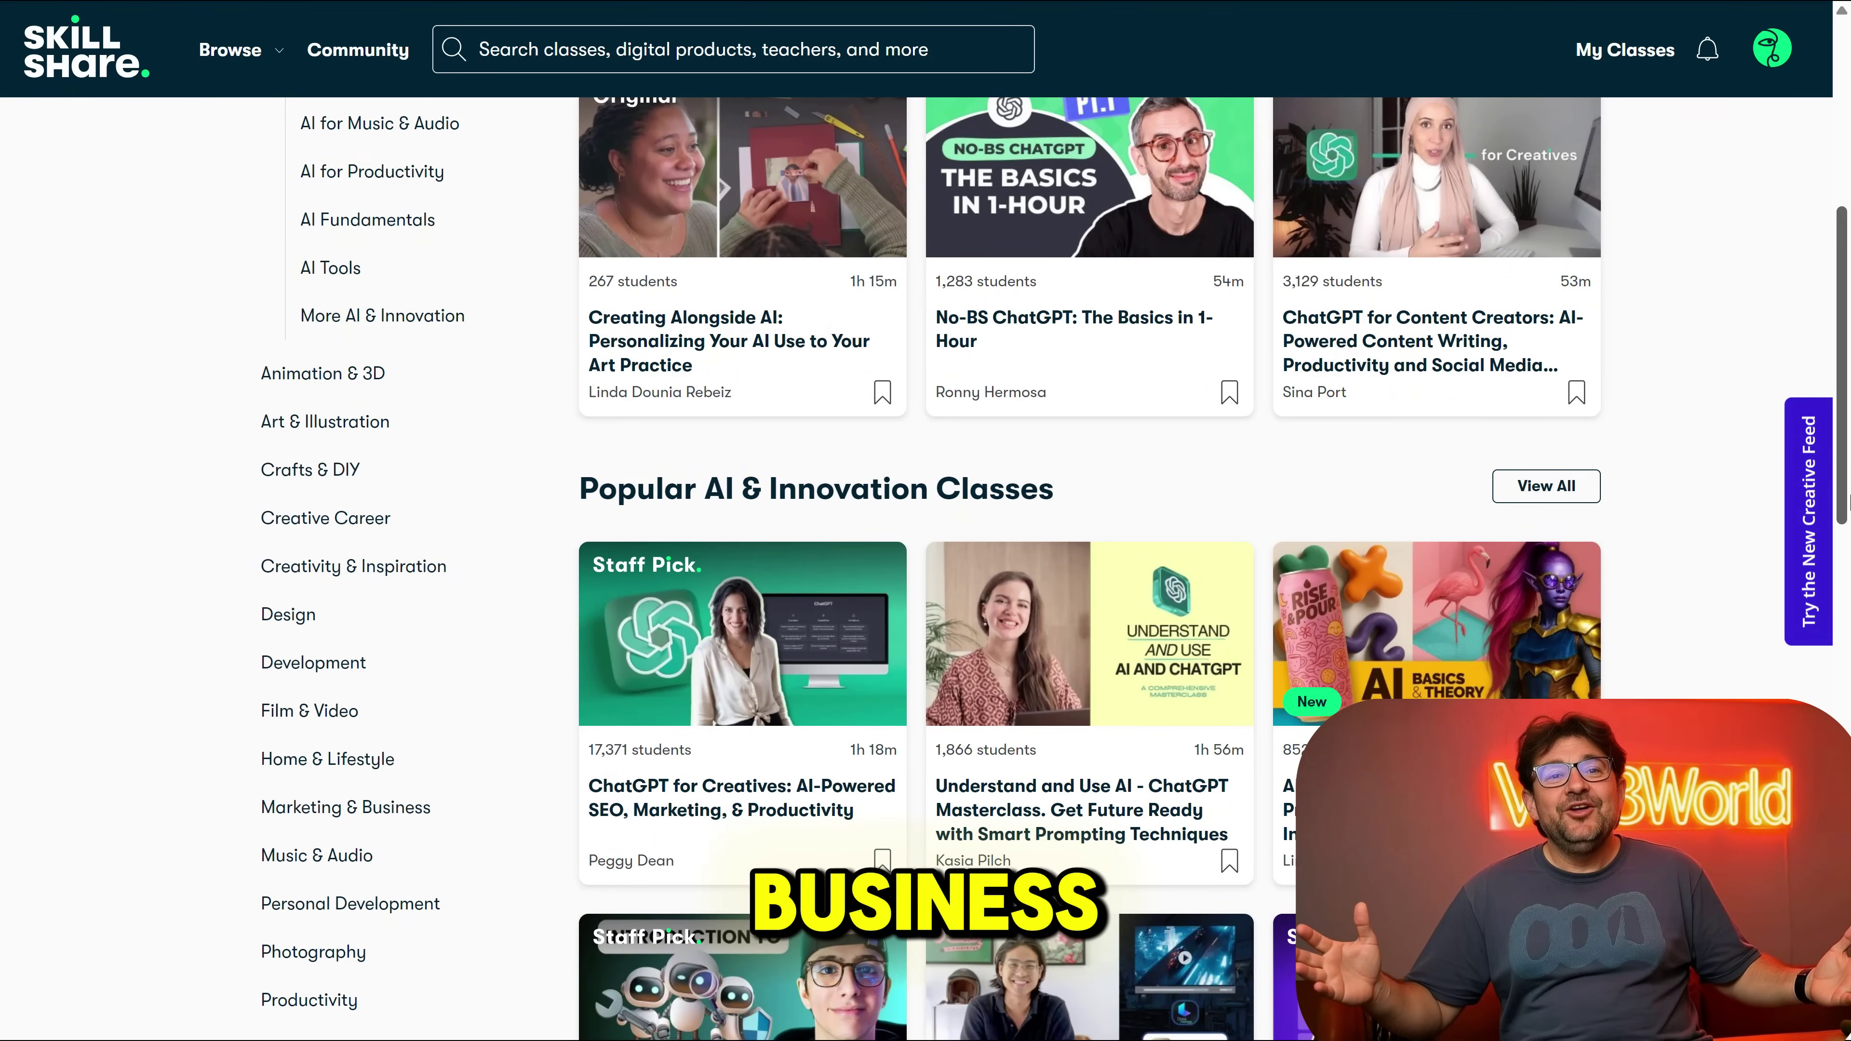
{"action": "scroll", "coordinate": [1090, 569], "scroll_direction": "down", "scroll_amount": 6}
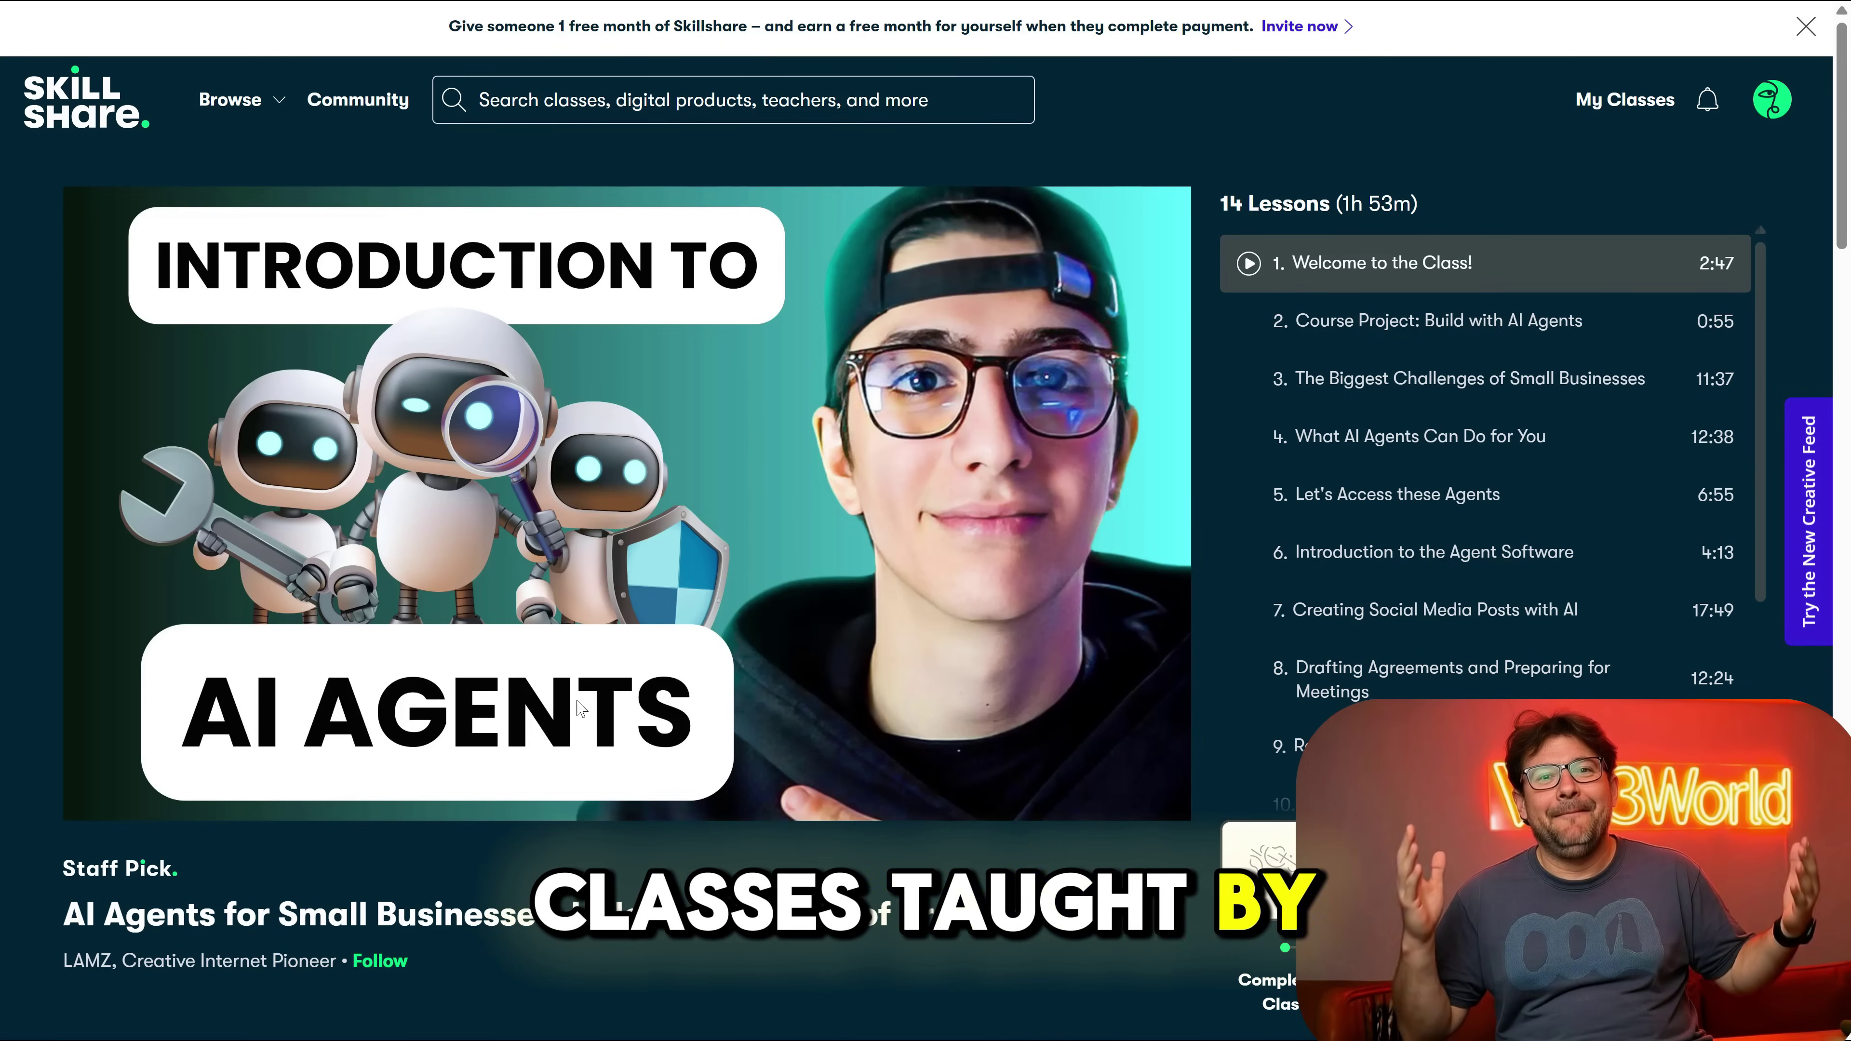
{"action": "left_click", "coordinate": [487, 719]}
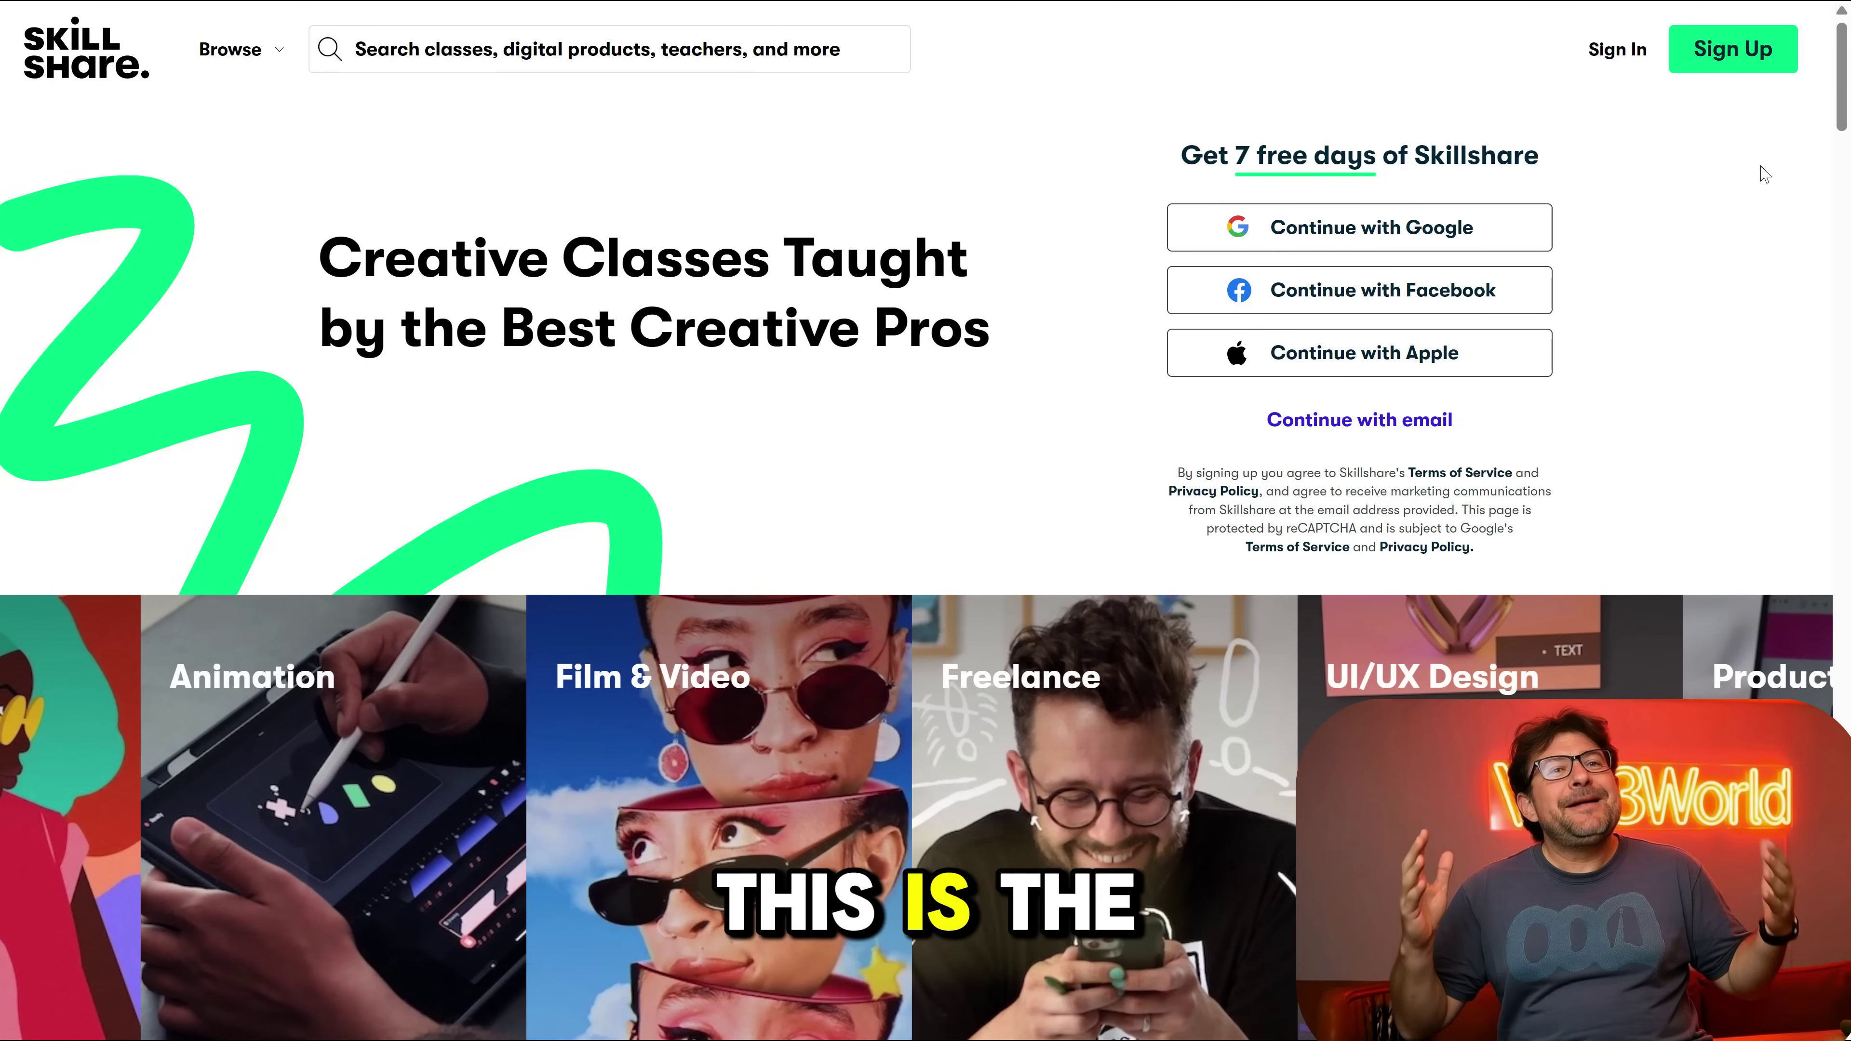
{"action": "scroll", "coordinate": [1844, 162], "scroll_direction": "down", "scroll_amount": 4}
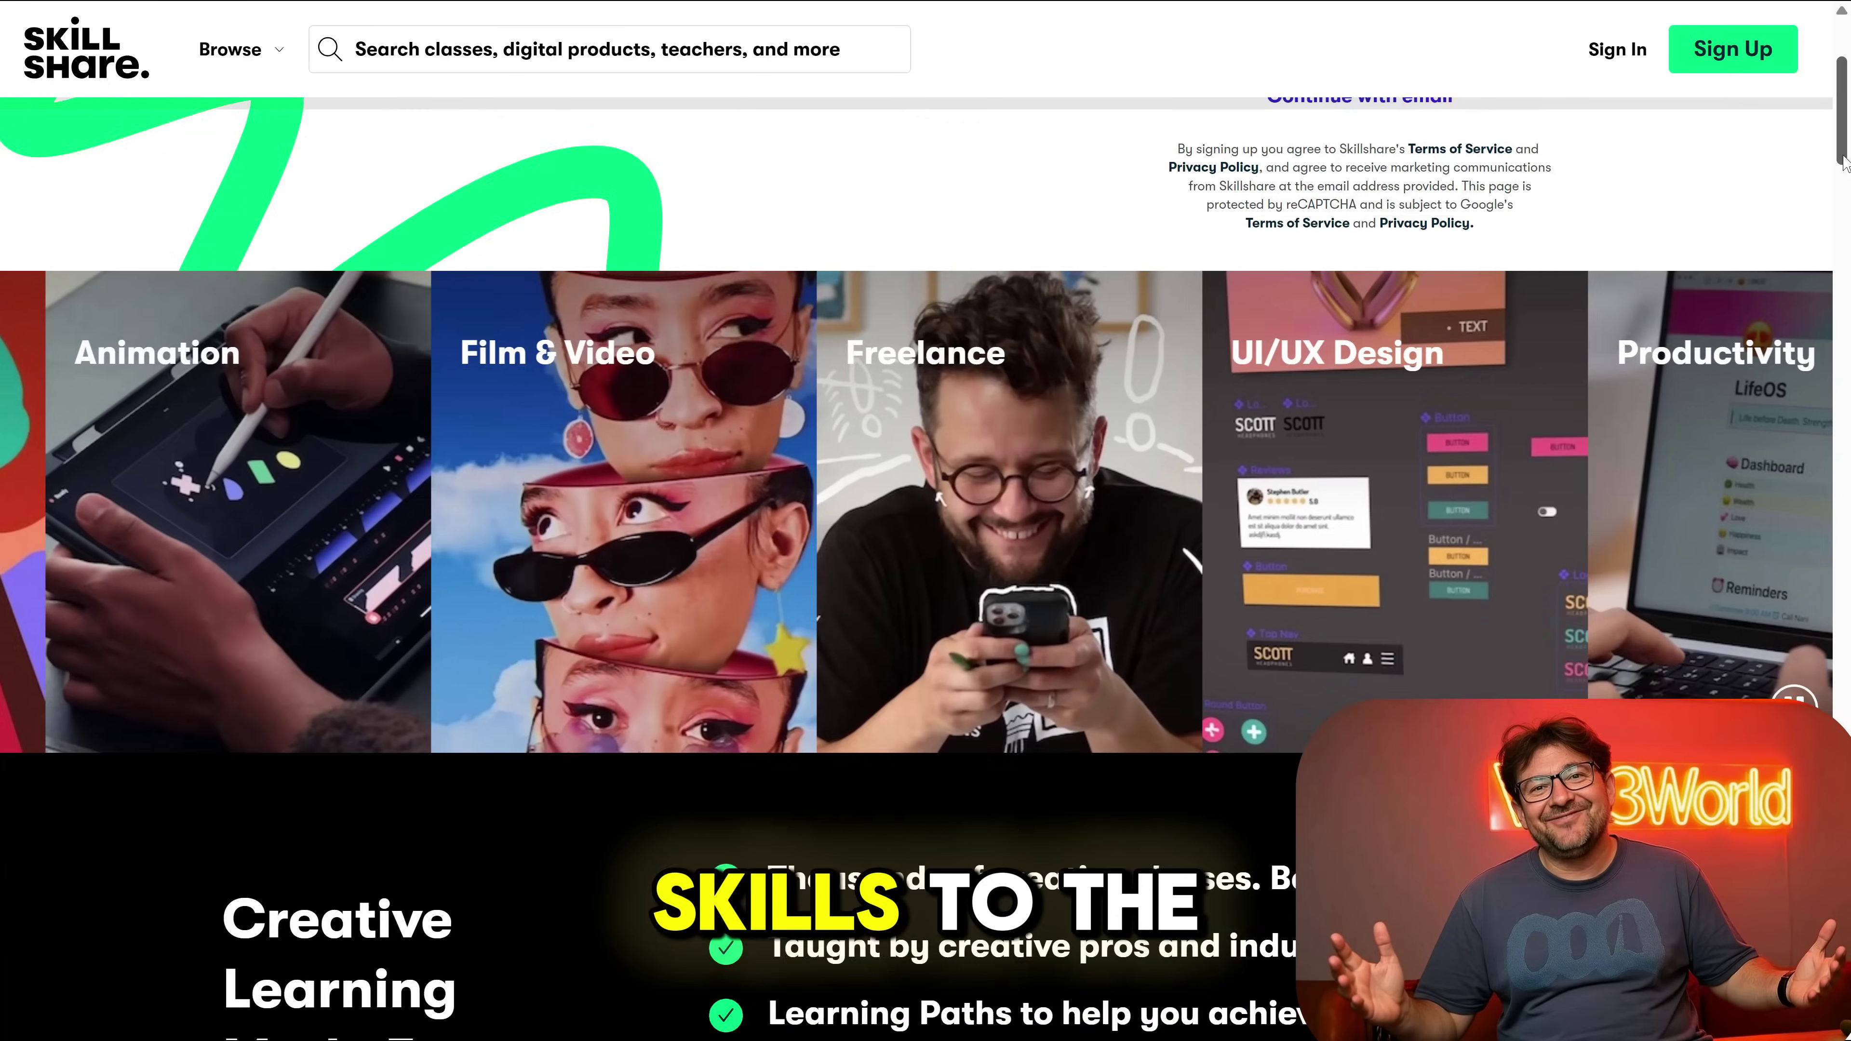
{"action": "scroll", "coordinate": [1844, 162], "scroll_direction": "down", "scroll_amount": 3}
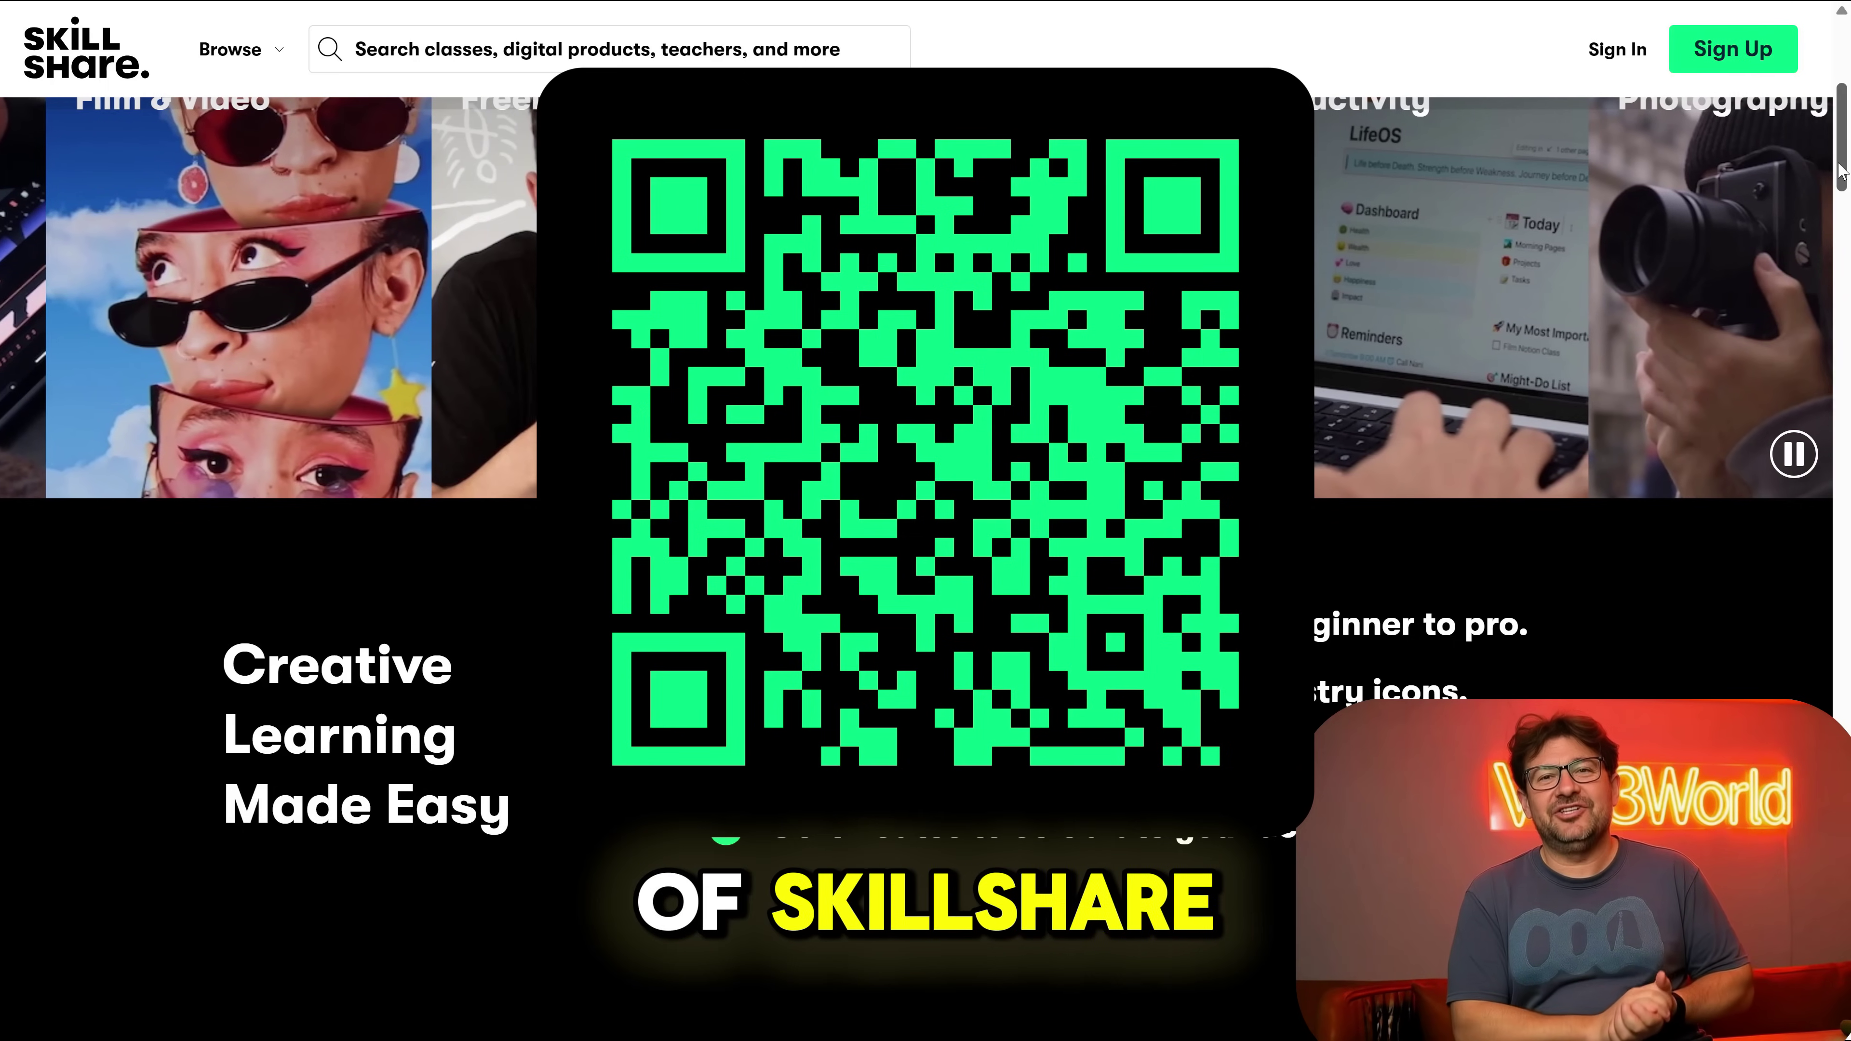
{"action": "scroll", "coordinate": [1841, 171], "scroll_direction": "down", "scroll_amount": 10}
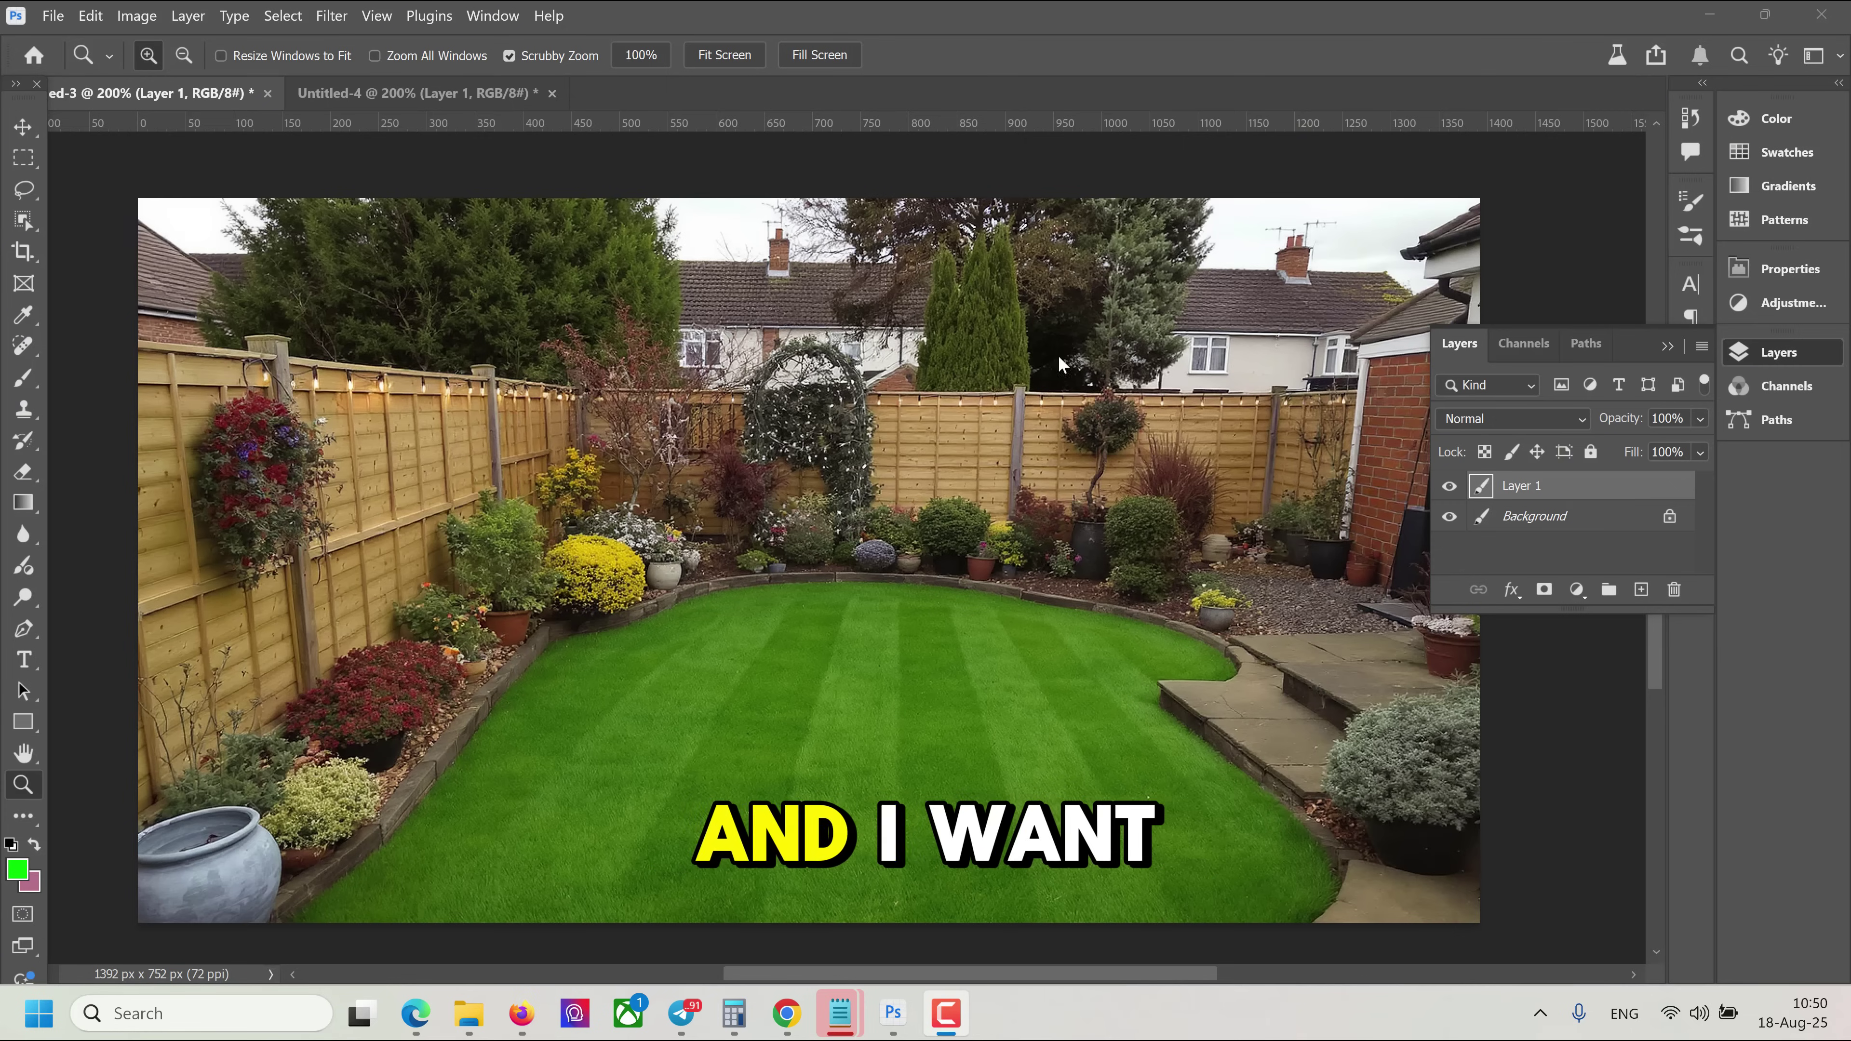
- Copy the armchair with its red blanket from the Christmas chair image into the garden photo
{"action": "left_click", "coordinate": [446, 85]}
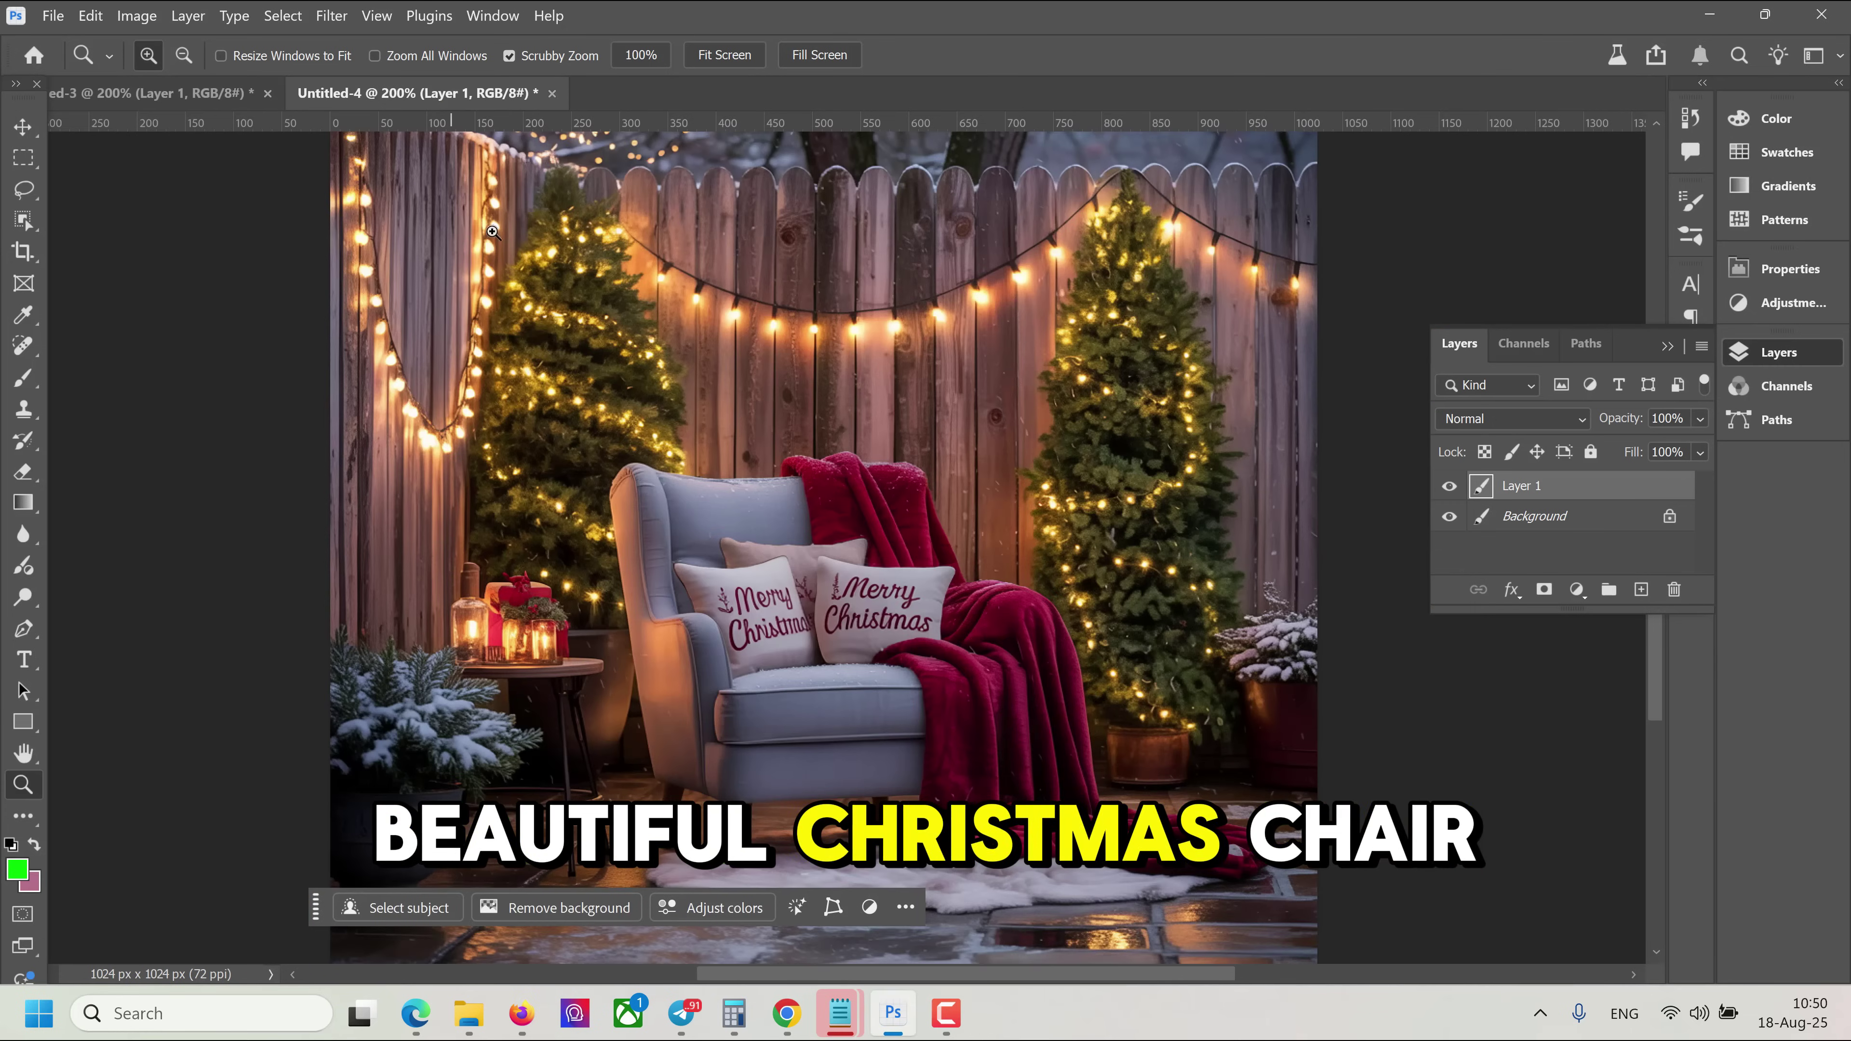
{"action": "key", "text": "w"}
{"action": "left_click", "coordinate": [839, 507]}
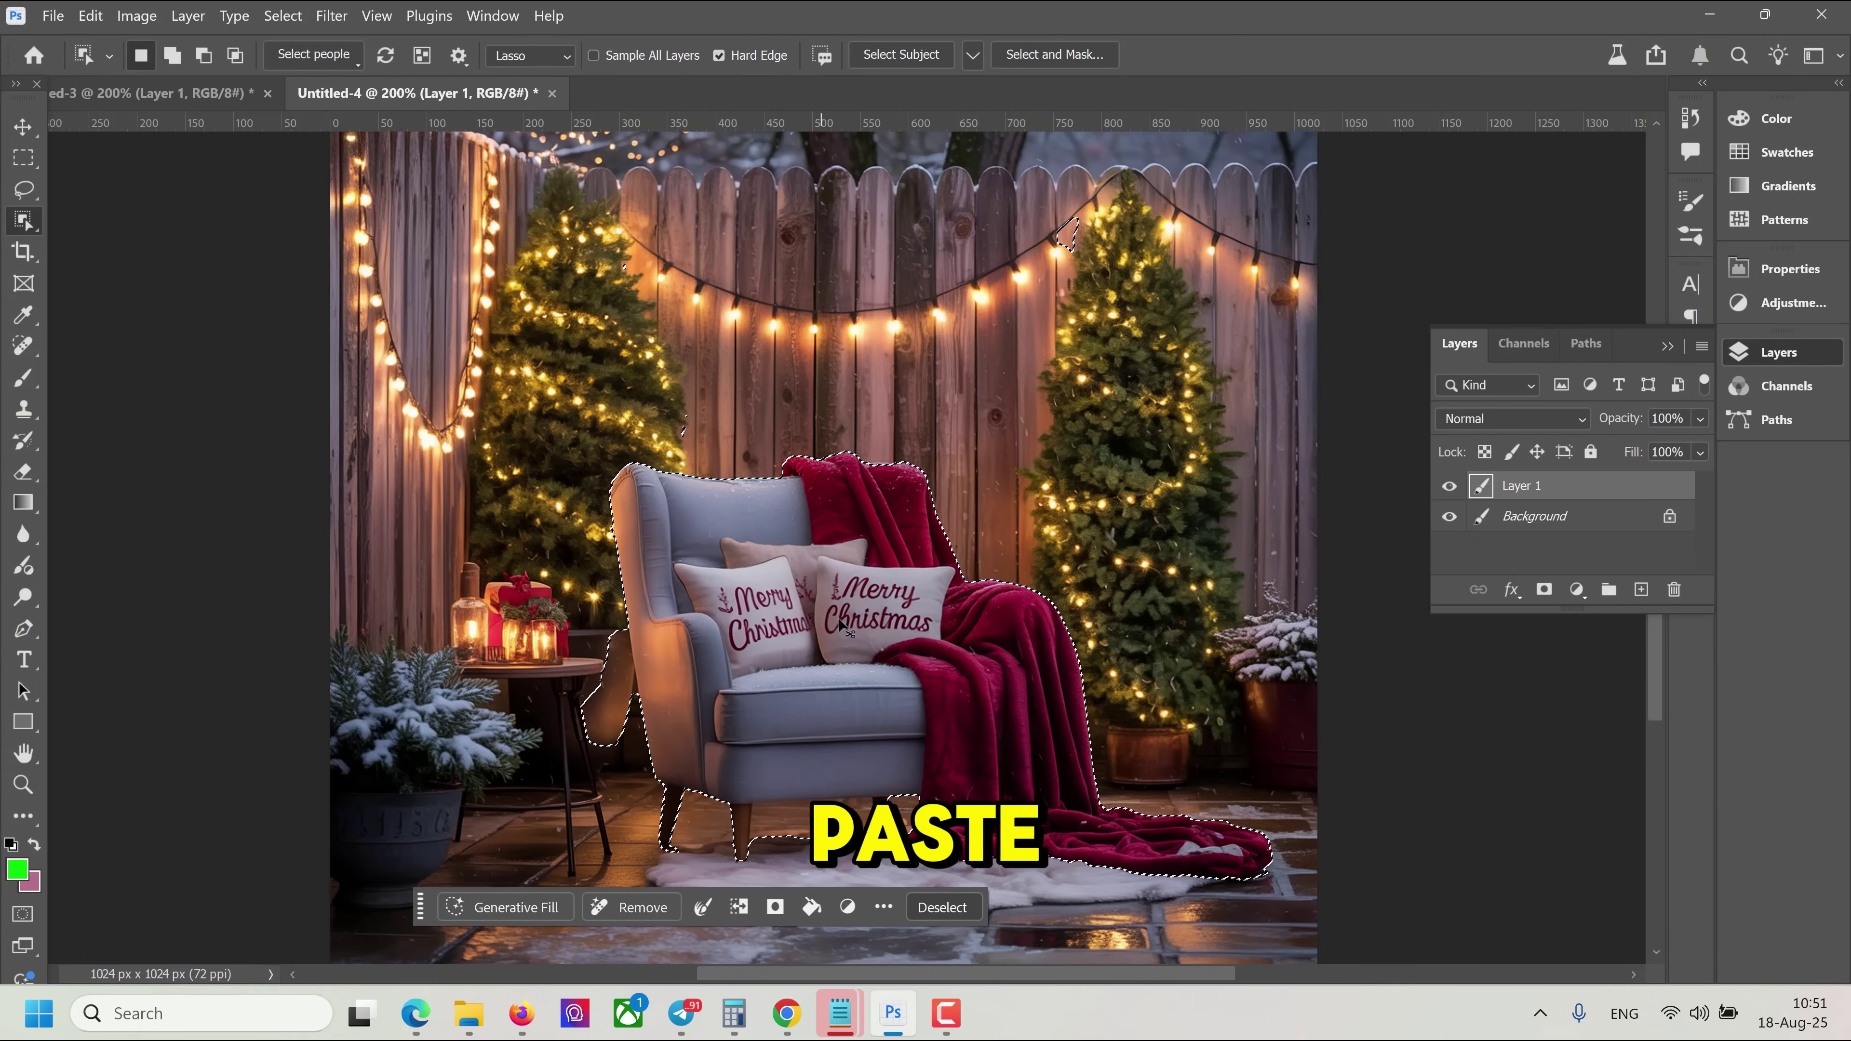
{"action": "key", "text": "ctrl+c"}
{"action": "left_click", "coordinate": [152, 92]}
{"action": "key", "text": "ctrl+v"}
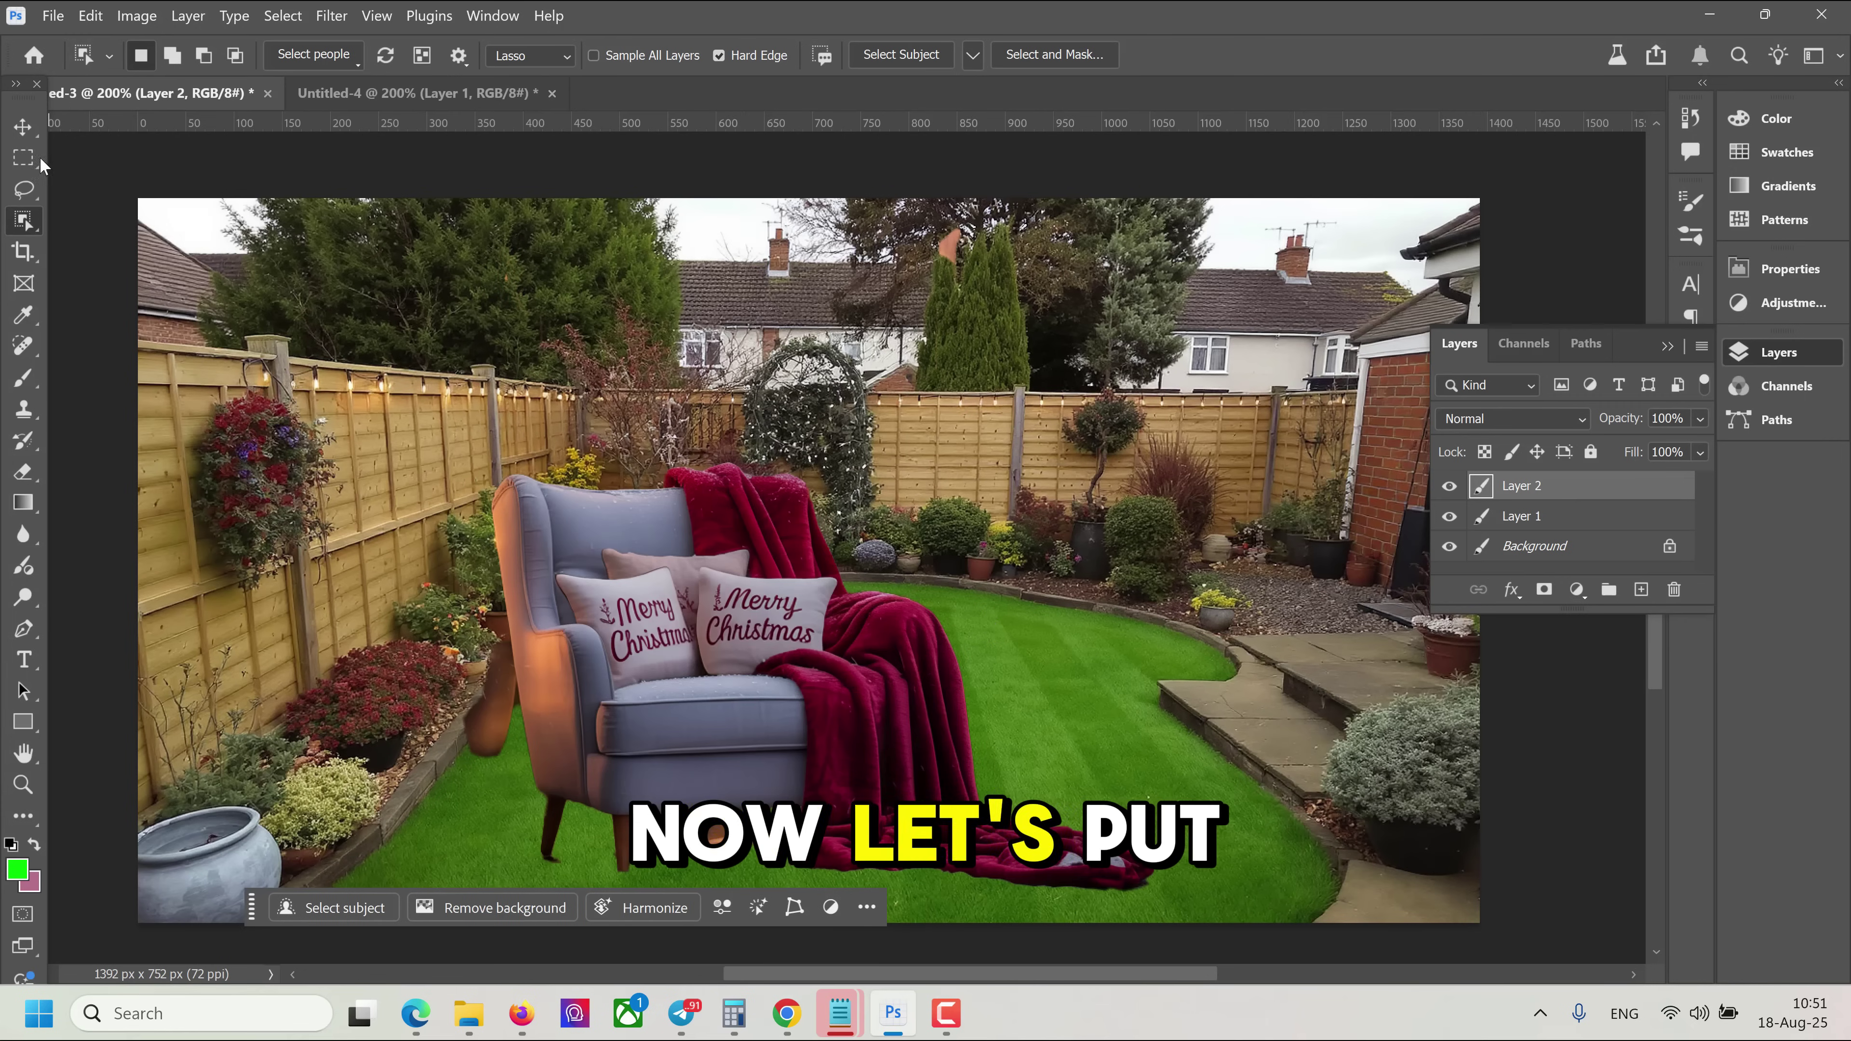
- Place the chair on the lawn near the left fence, scaling it to about 62%, then 90%
{"action": "left_click", "coordinate": [23, 126]}
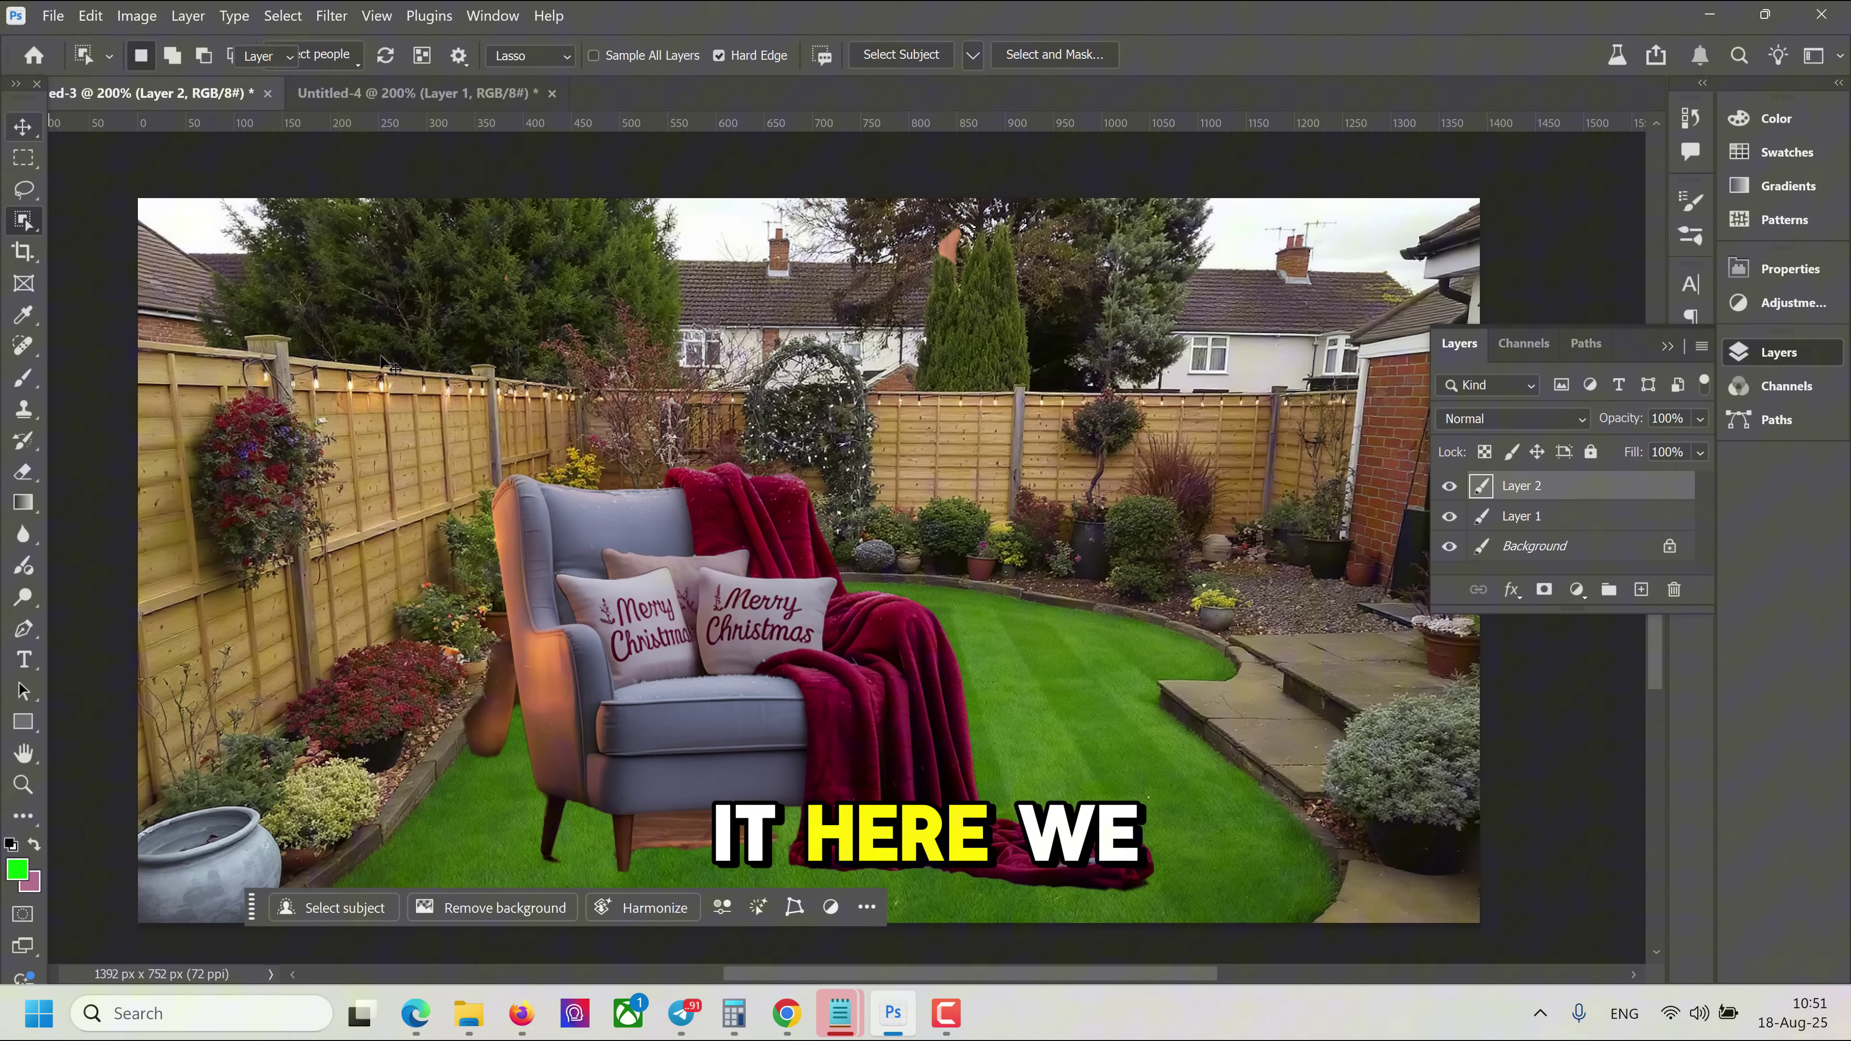
{"action": "left_click_drag", "start_coordinate": [606, 493], "coordinate": [607, 426]}
{"action": "key", "text": "ctrl+t"}
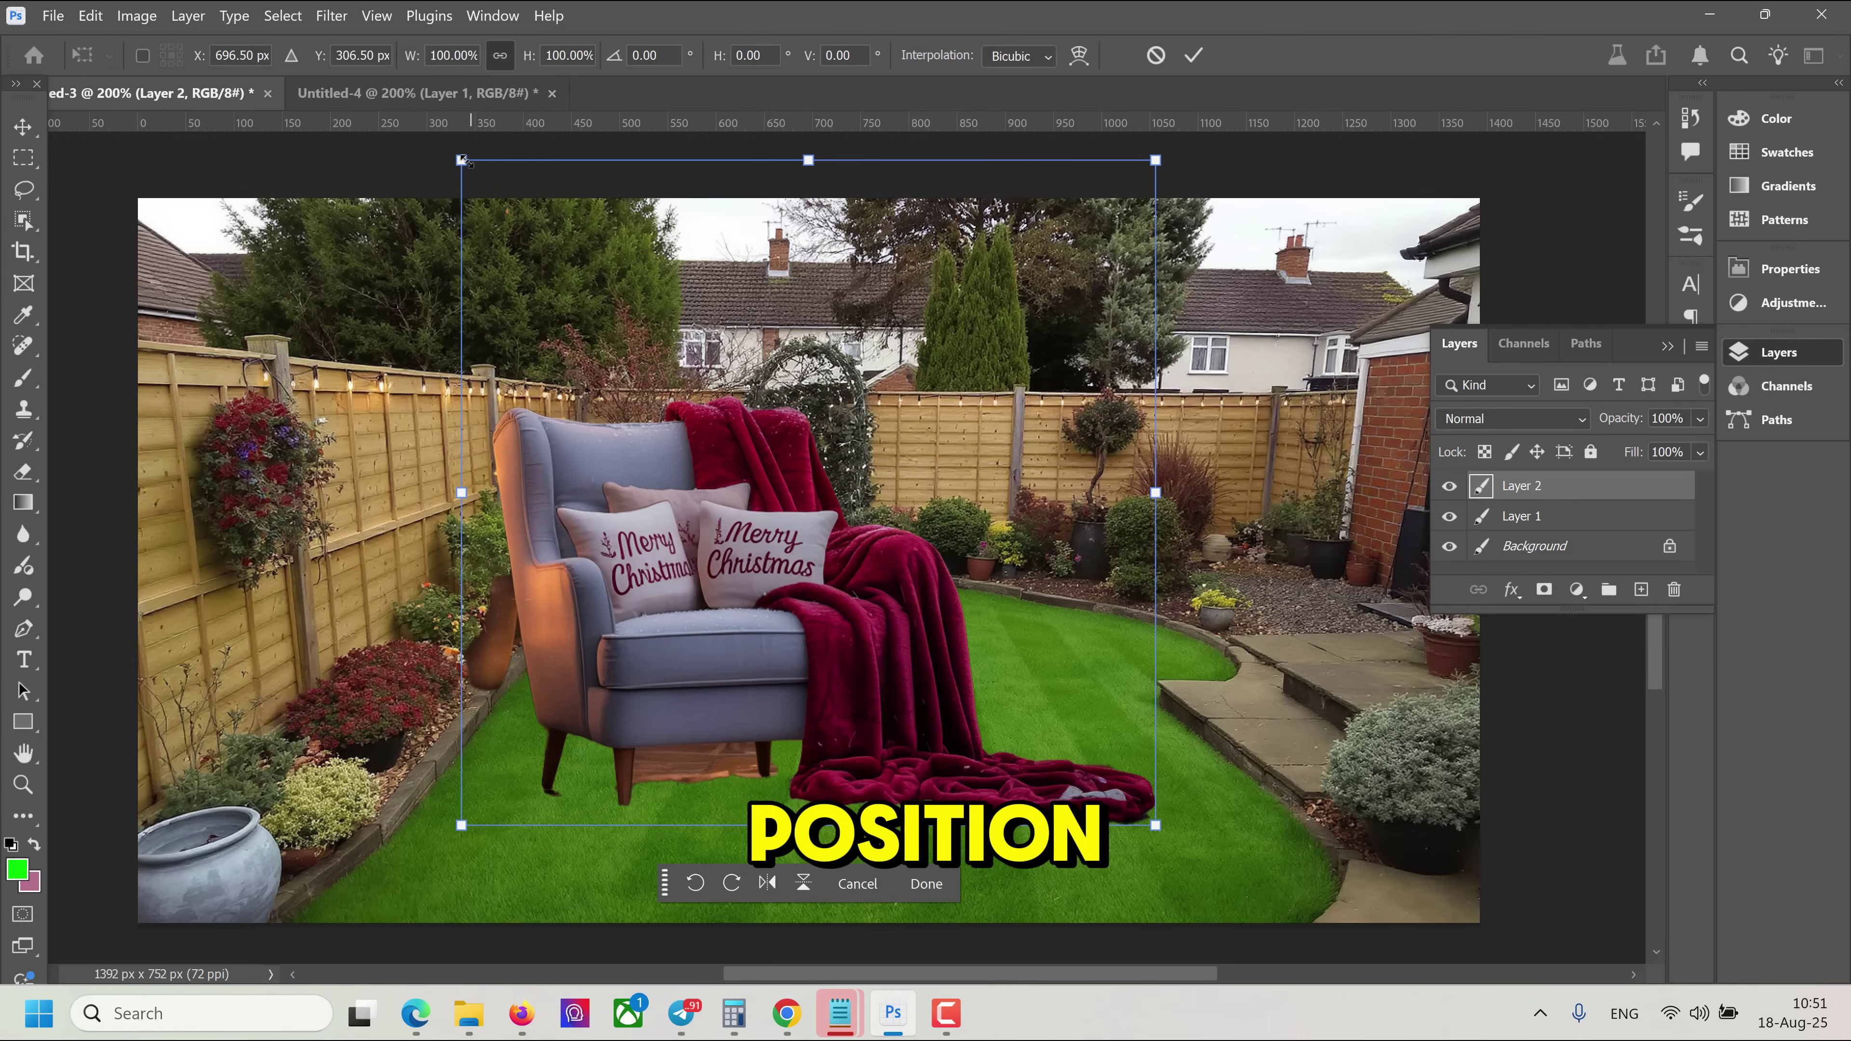
{"action": "left_click_drag", "start_coordinate": [461, 160], "coordinate": [723, 414]}
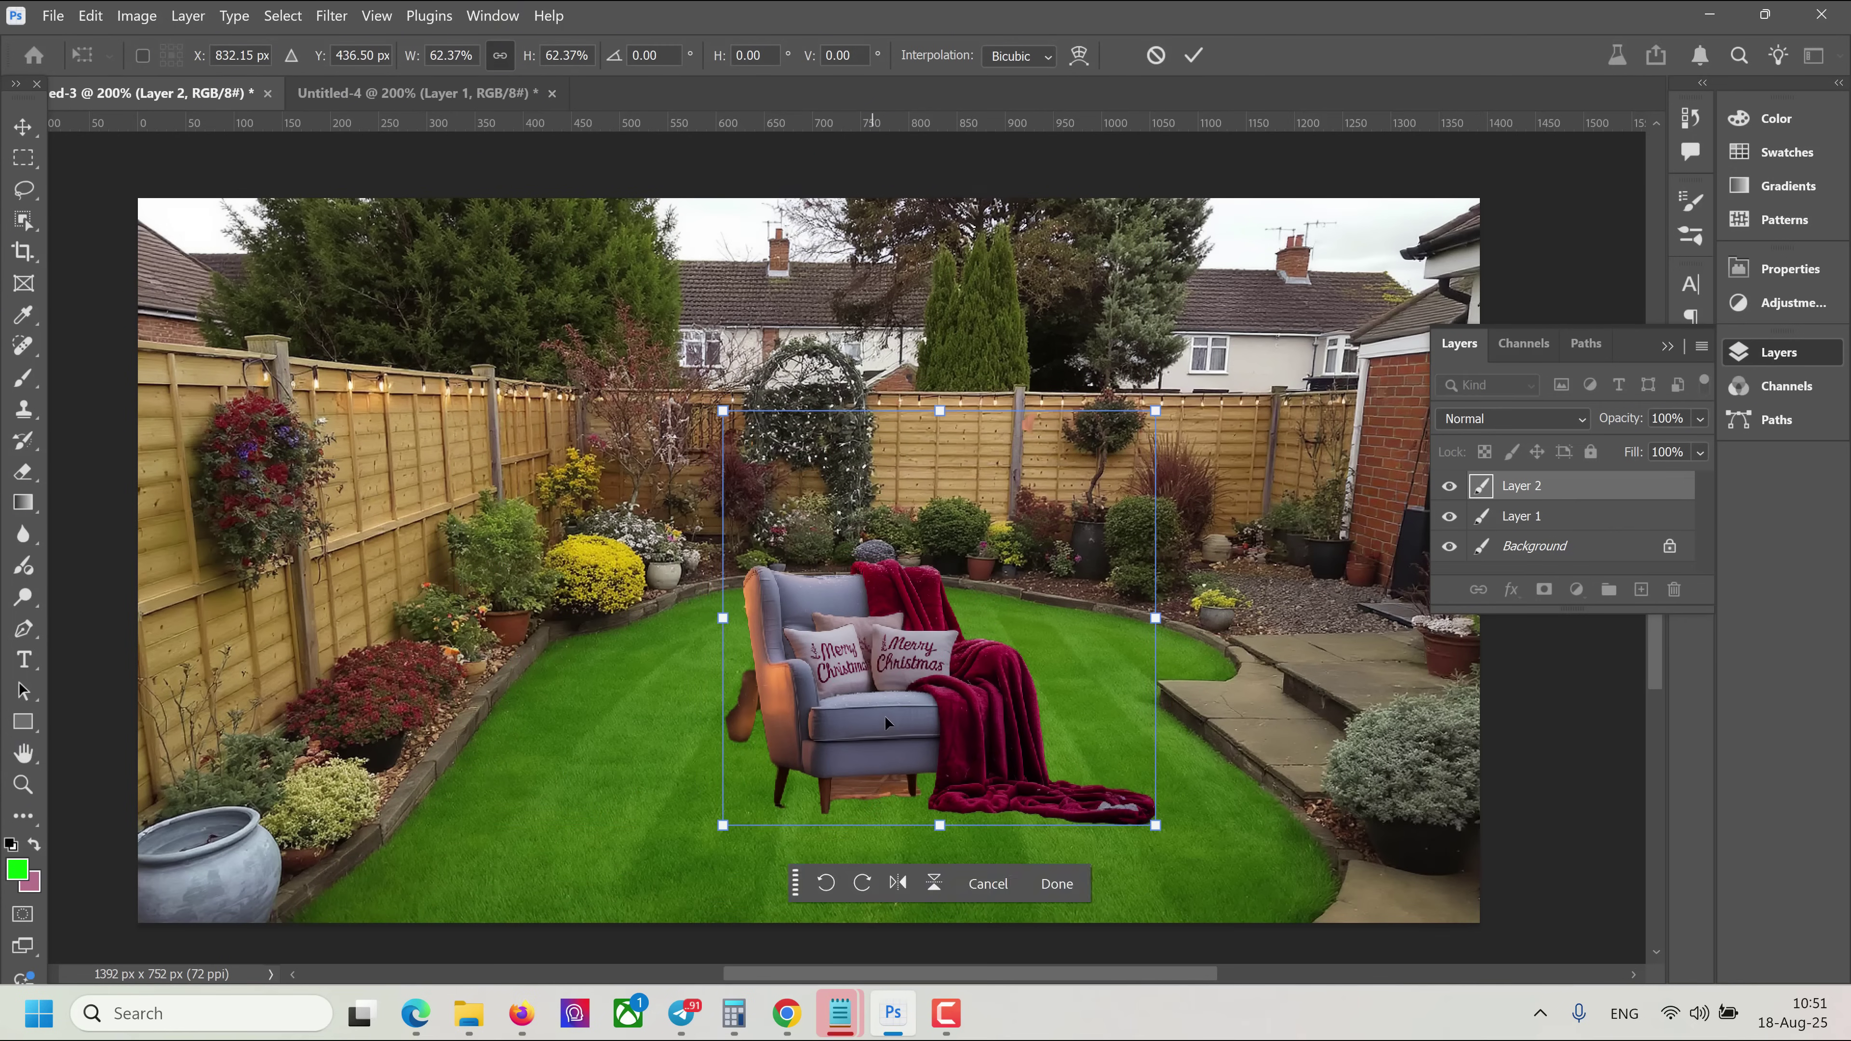
{"action": "left_click_drag", "start_coordinate": [869, 720], "coordinate": [688, 568]}
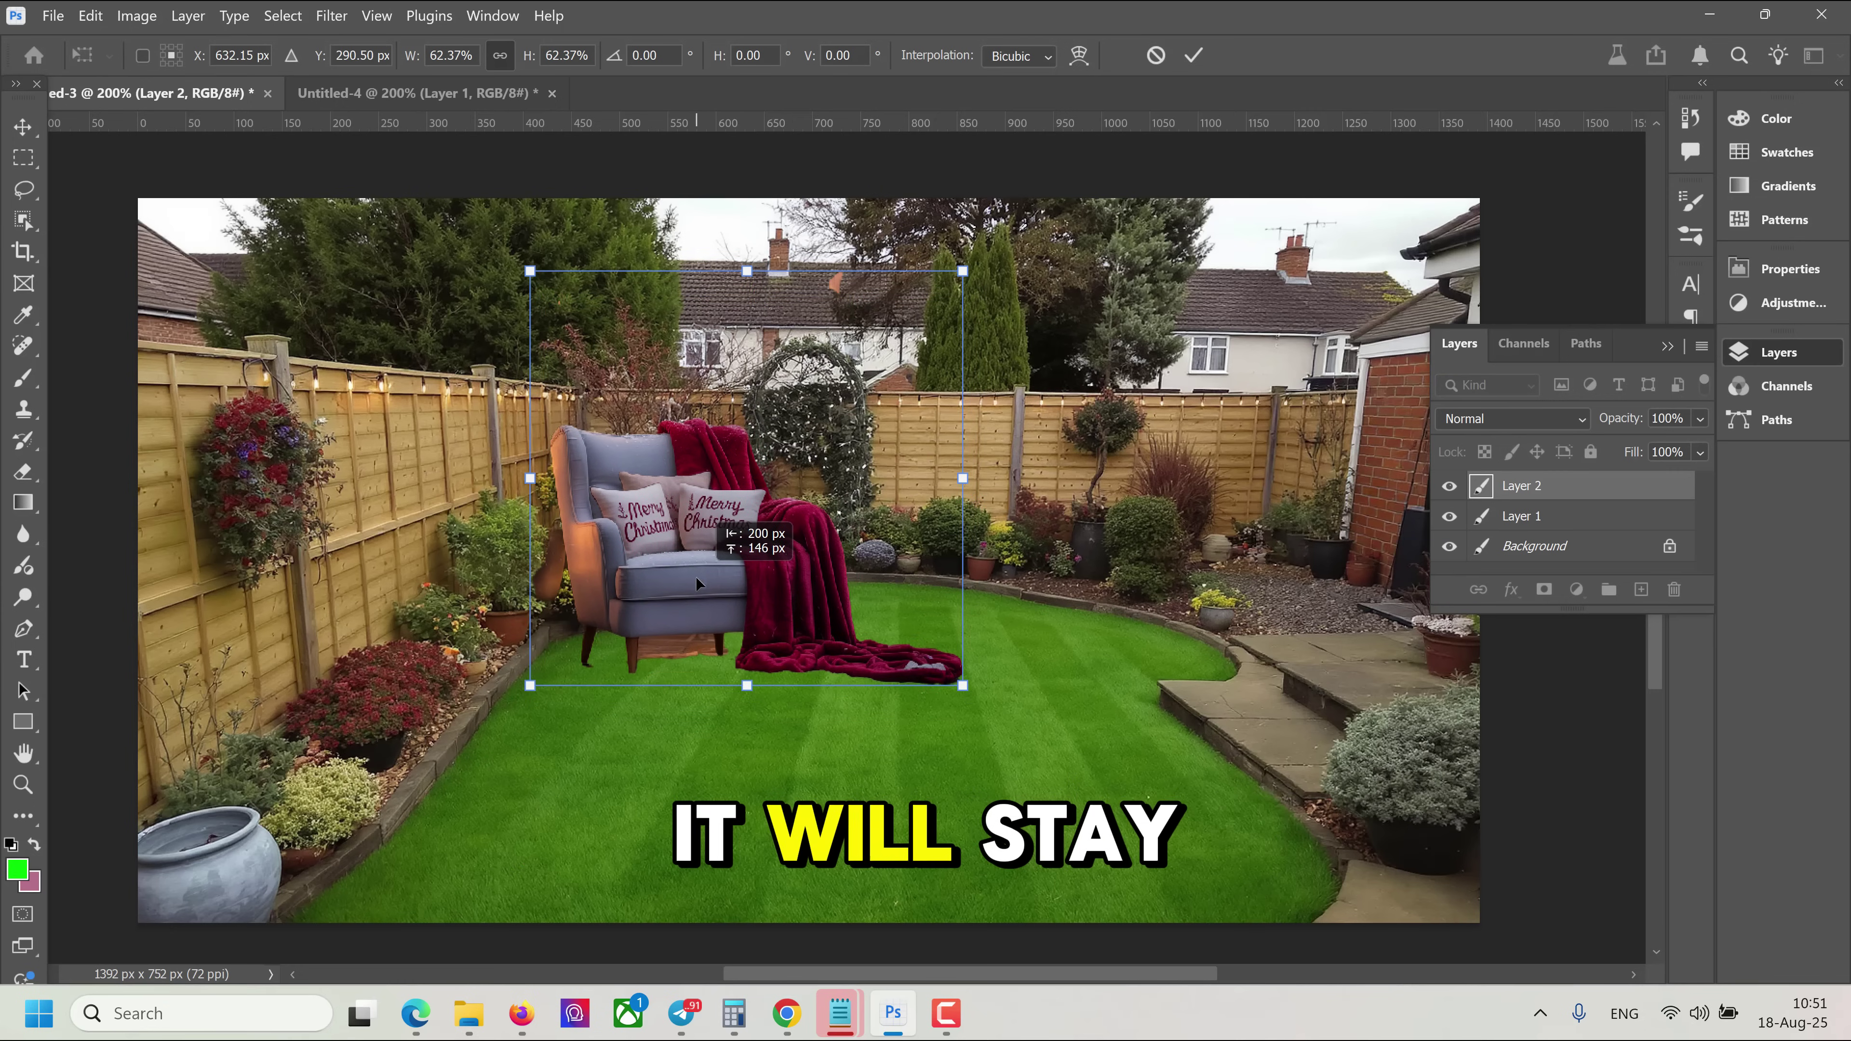
{"action": "left_click", "coordinate": [1193, 56]}
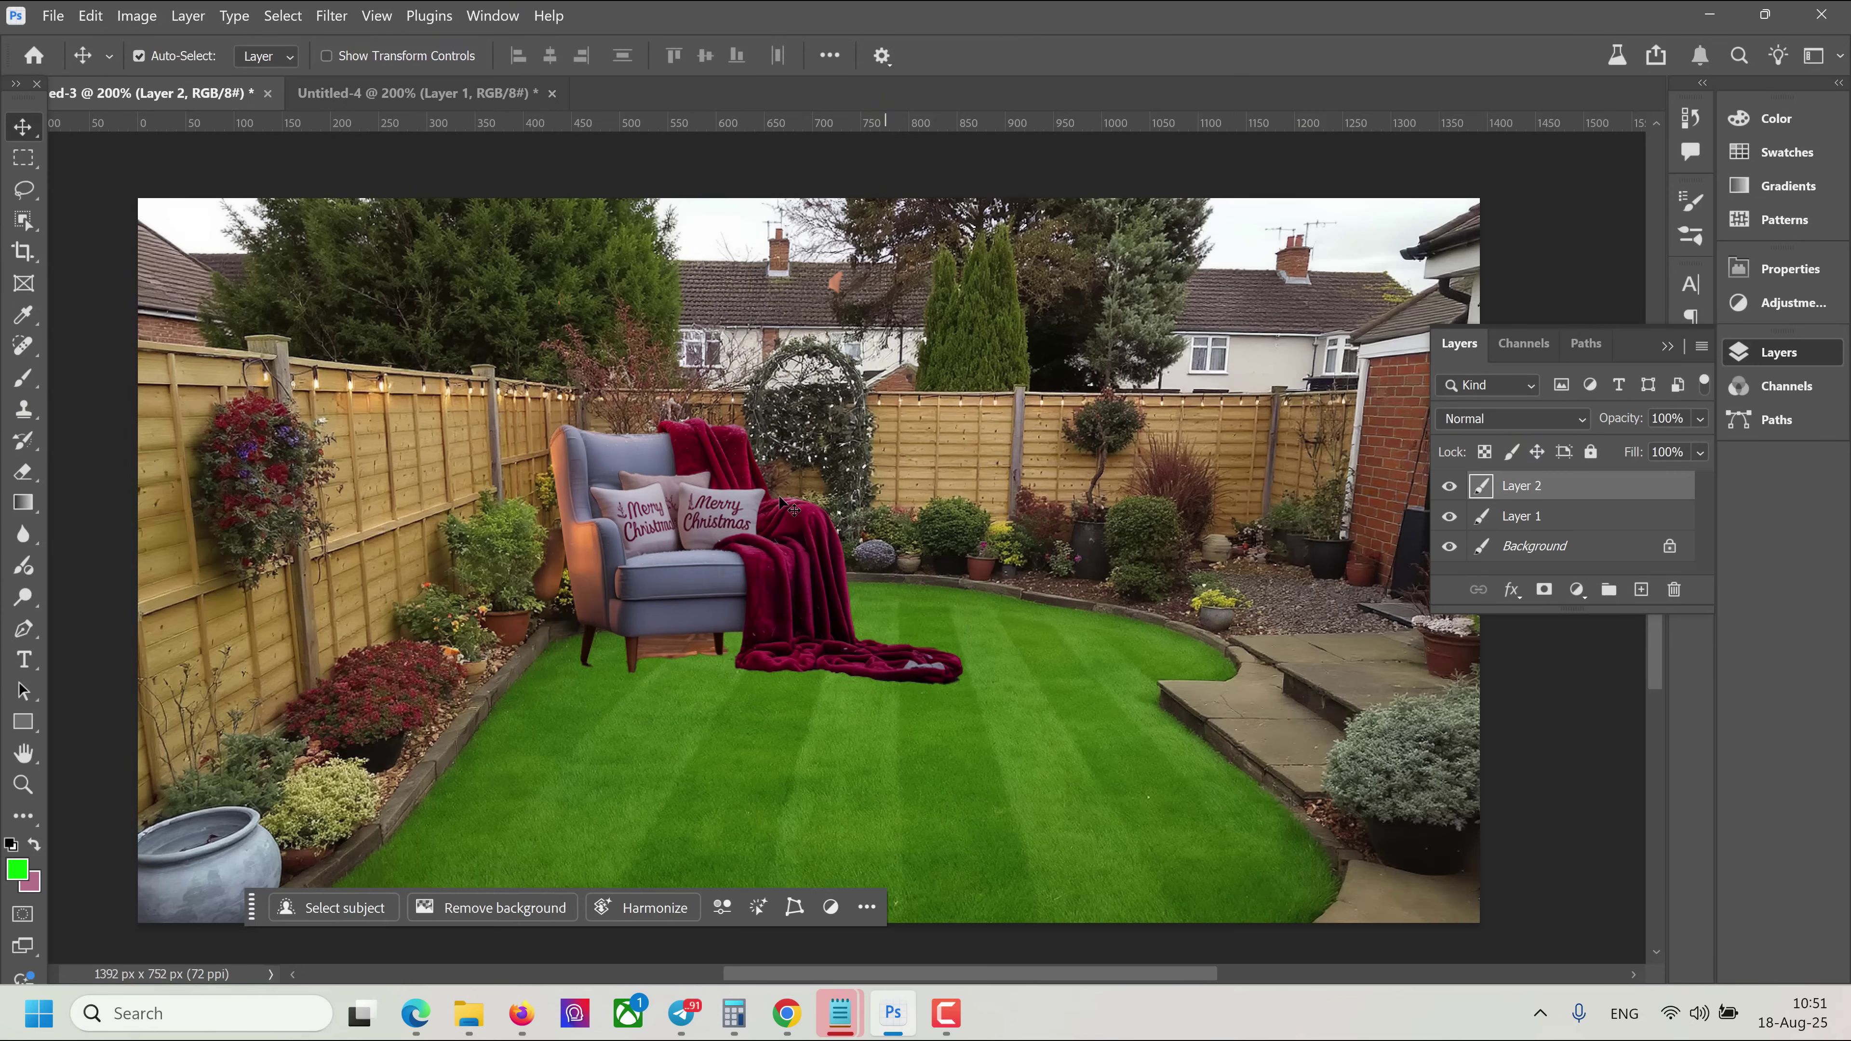
{"action": "key", "text": "ctrl+t"}
{"action": "left_click_drag", "start_coordinate": [965, 271], "coordinate": [941, 324]}
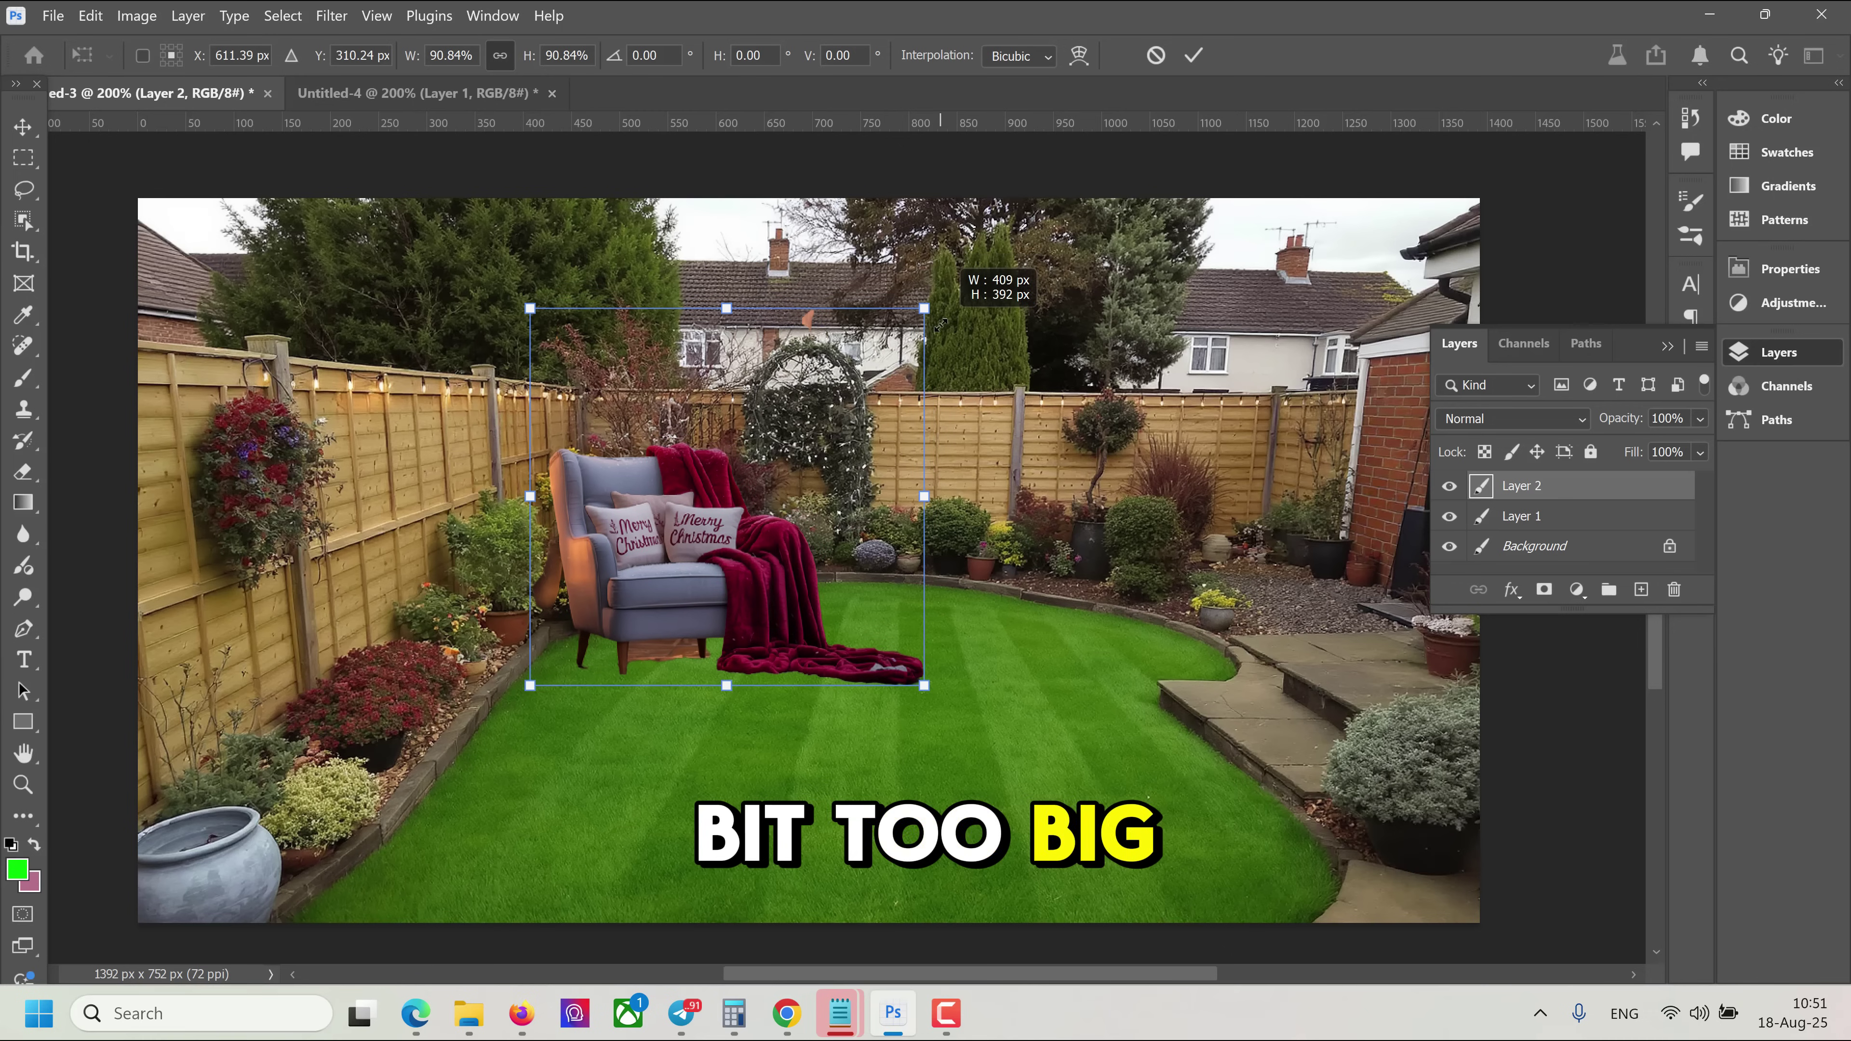
{"action": "left_click", "coordinate": [1194, 56]}
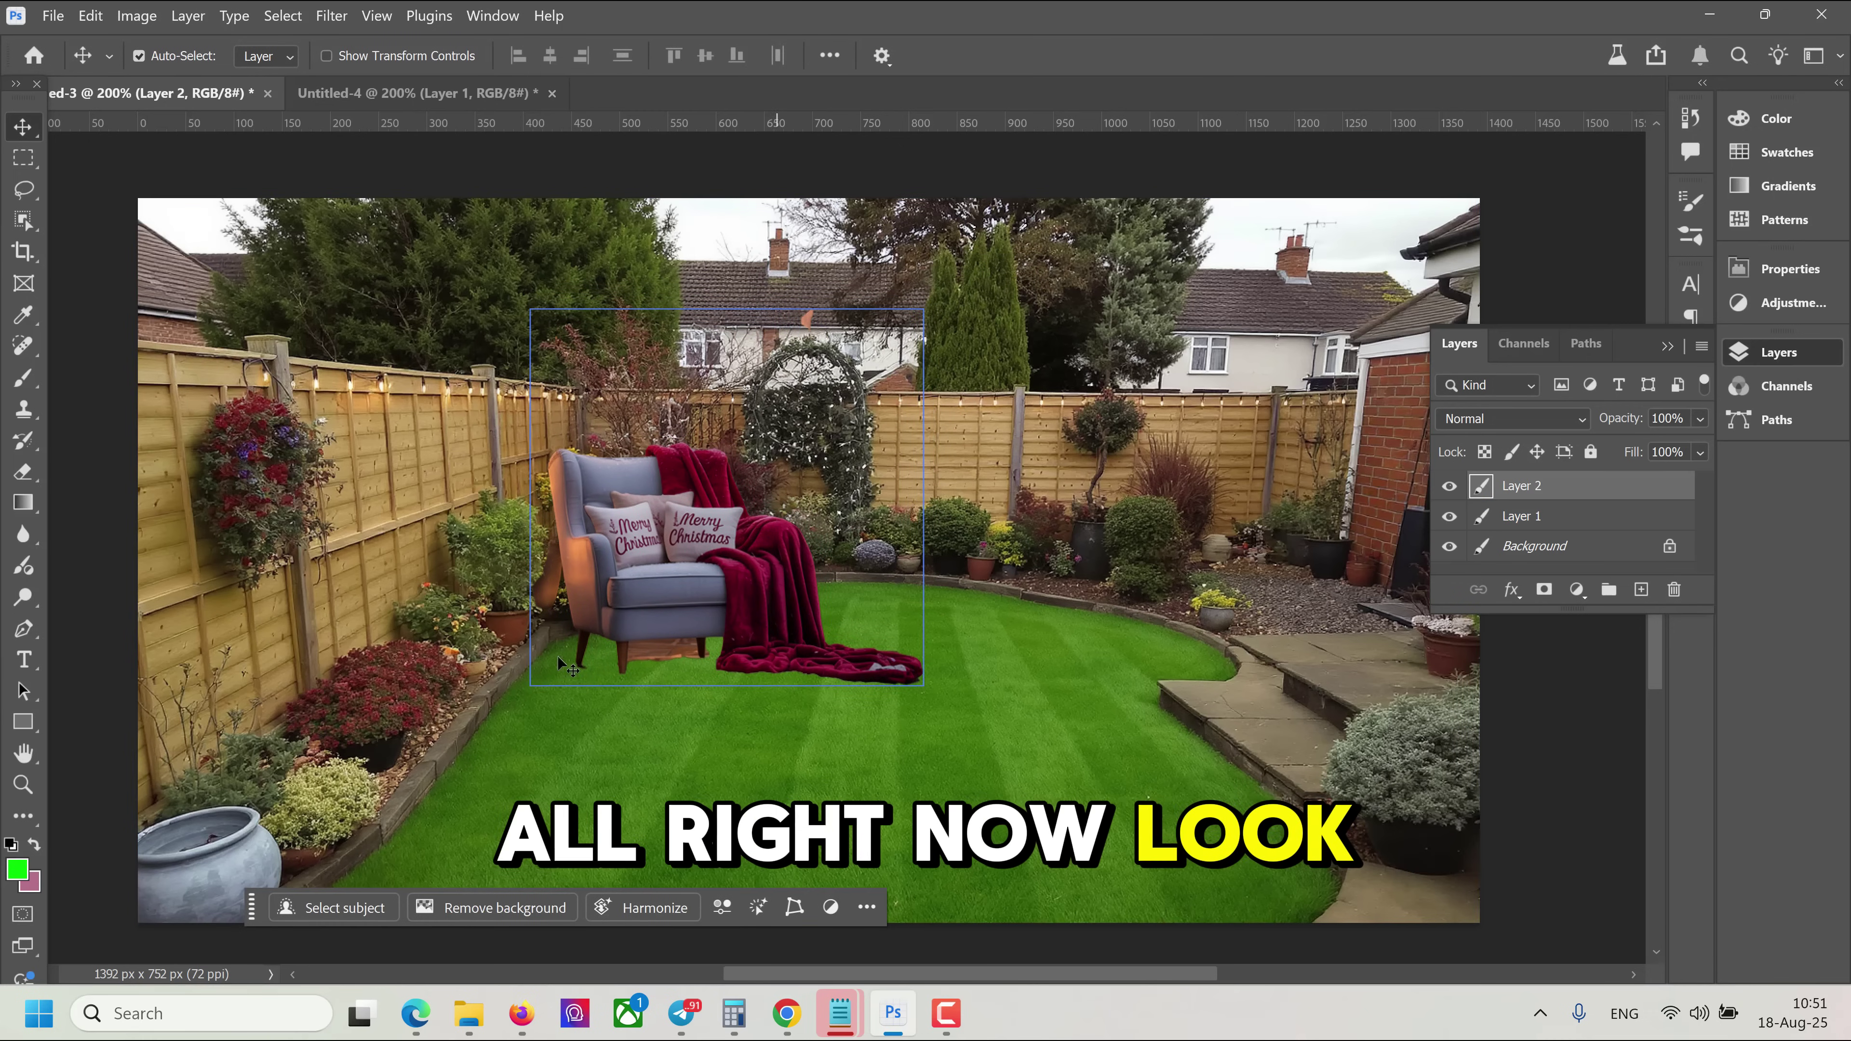
- Paint a soft dark shadow under the armchair, then try and cancel a Hue/Saturation tweak
{"action": "left_click", "coordinate": [735, 518]}
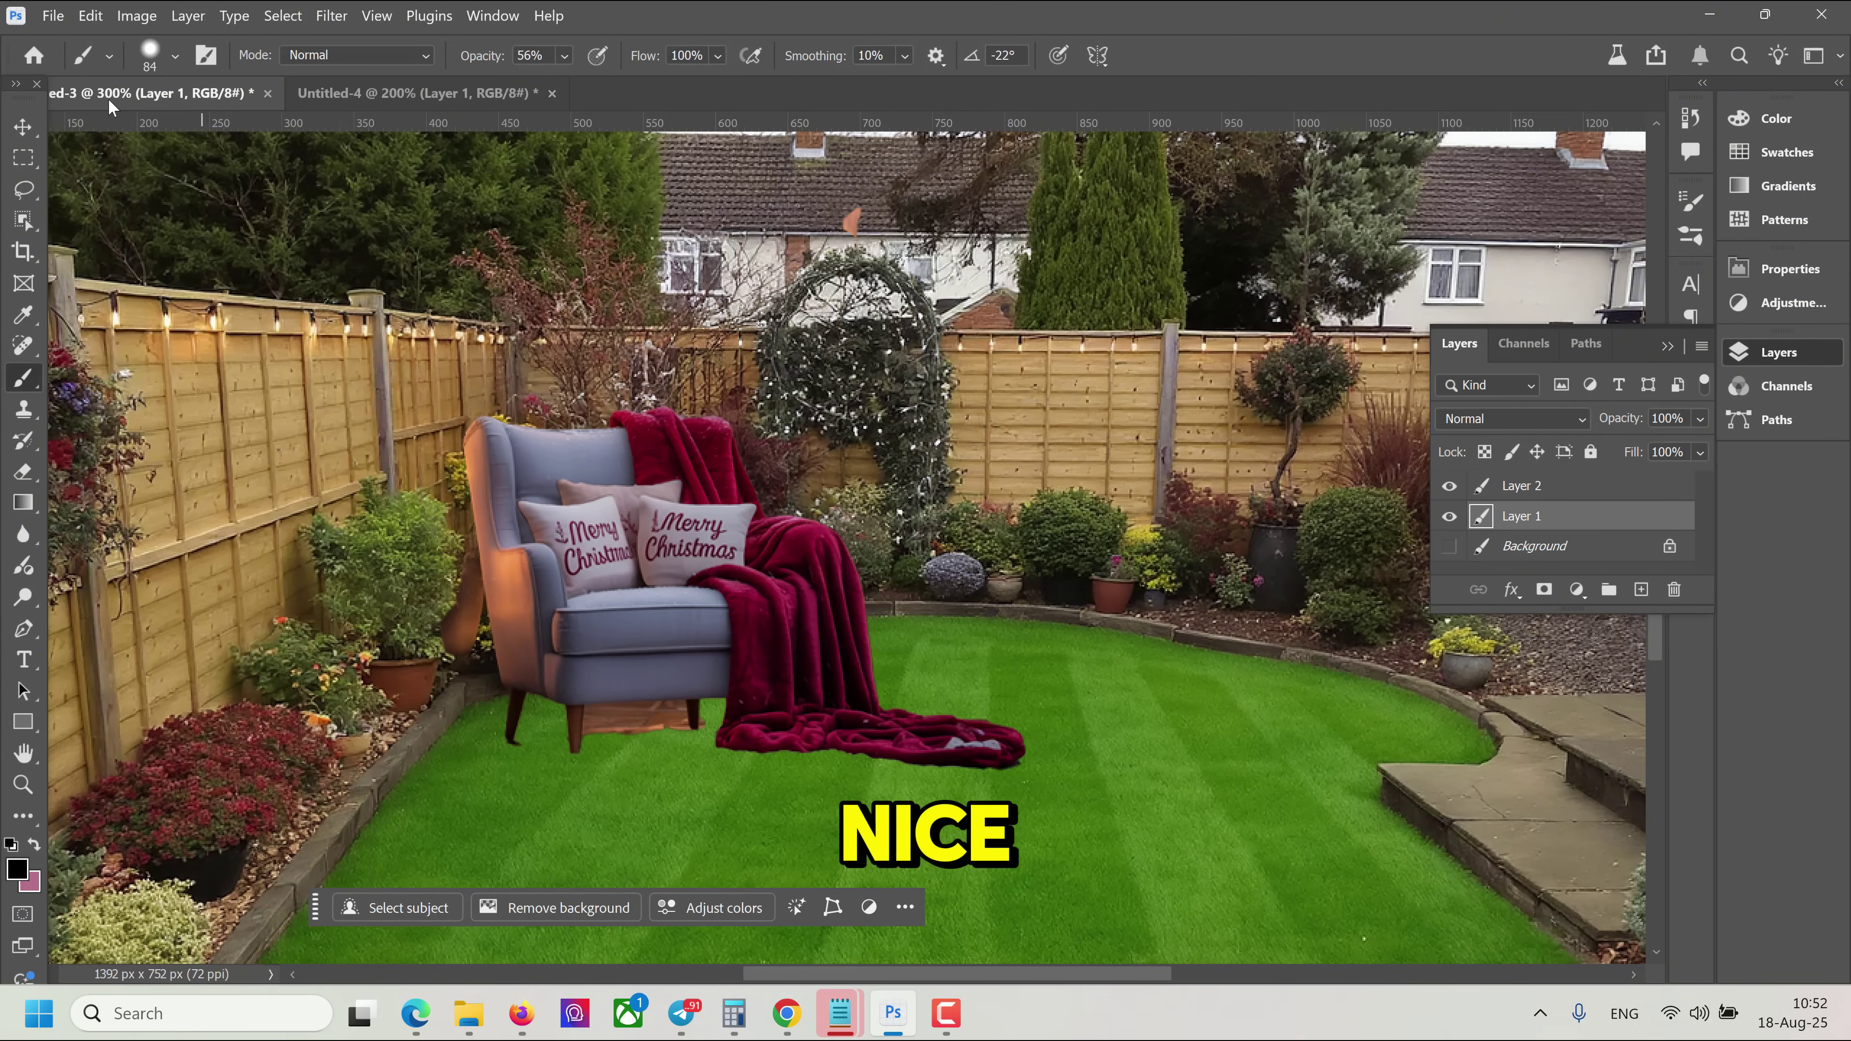
{"action": "mouse_move", "coordinate": [525, 724]}
{"action": "left_mouse_down"}
{"action": "mouse_move", "coordinate": [480, 740]}
{"action": "mouse_move", "coordinate": [715, 738]}
{"action": "left_mouse_up"}
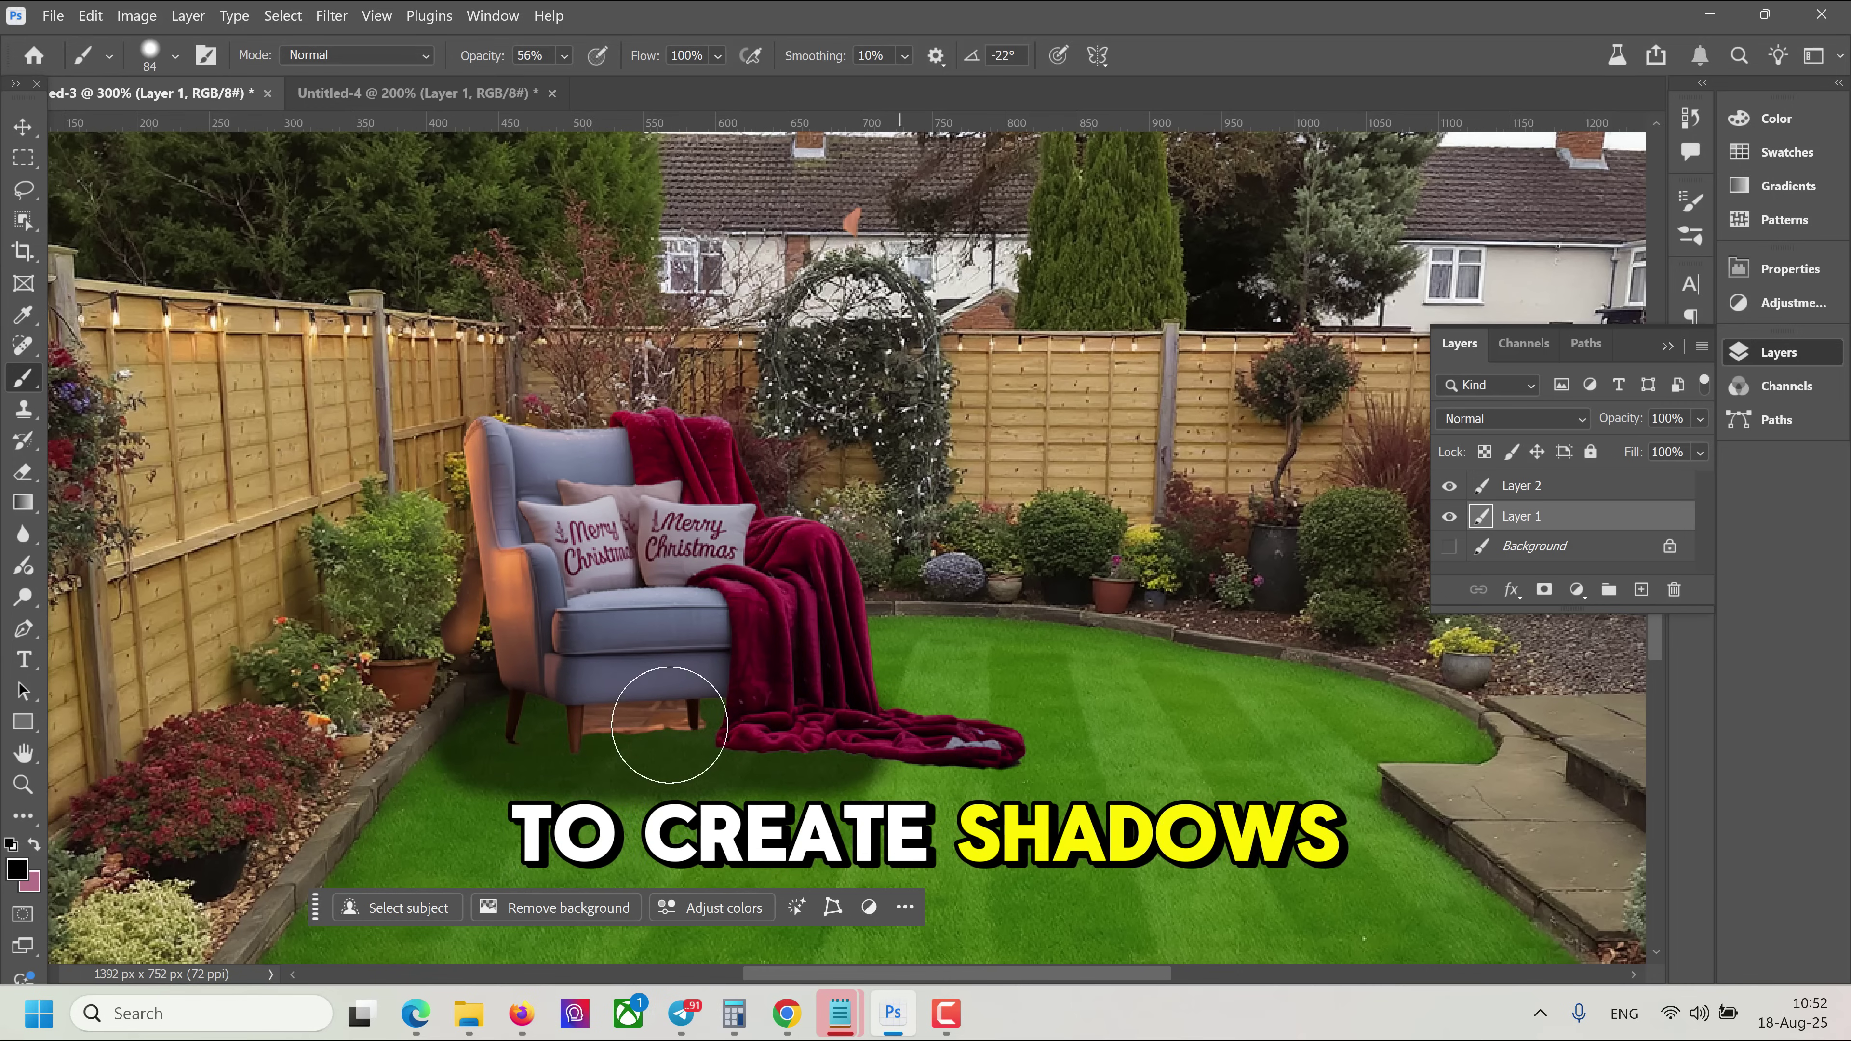
{"action": "left_click", "coordinate": [1567, 486]}
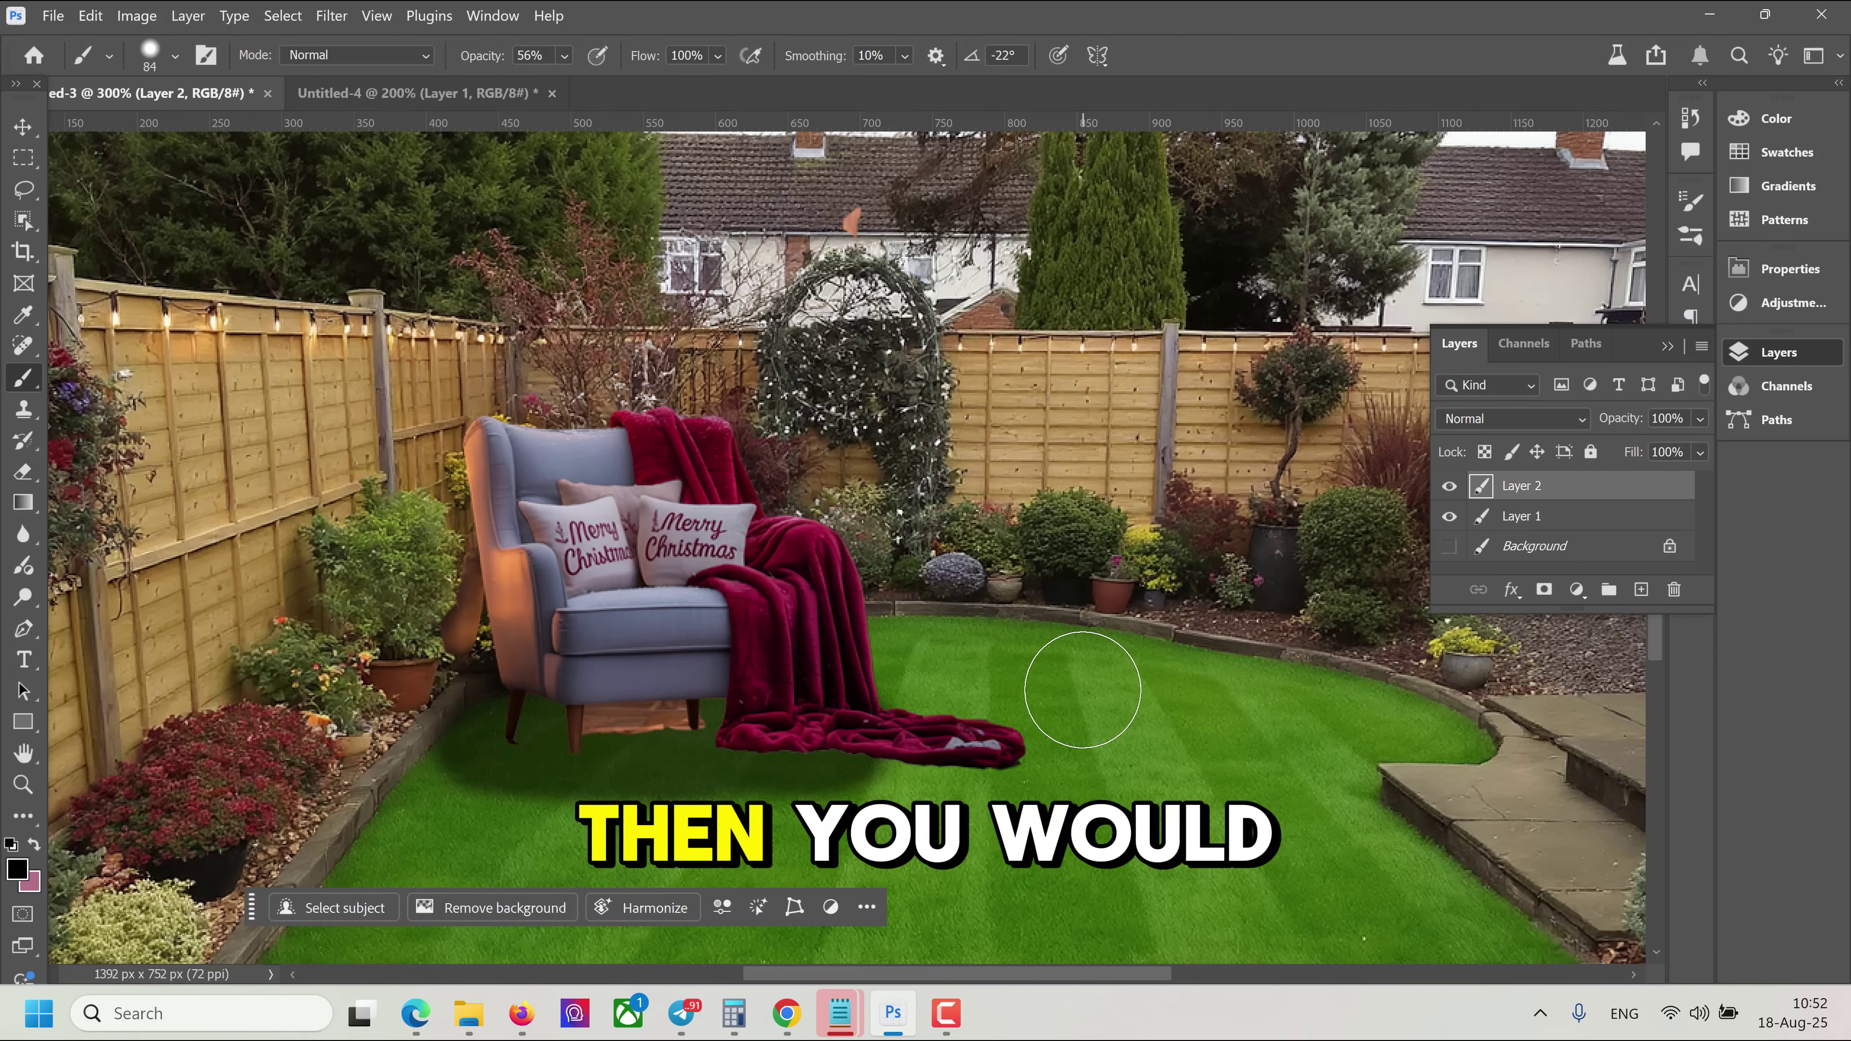
{"action": "key", "text": "ctrl+u"}
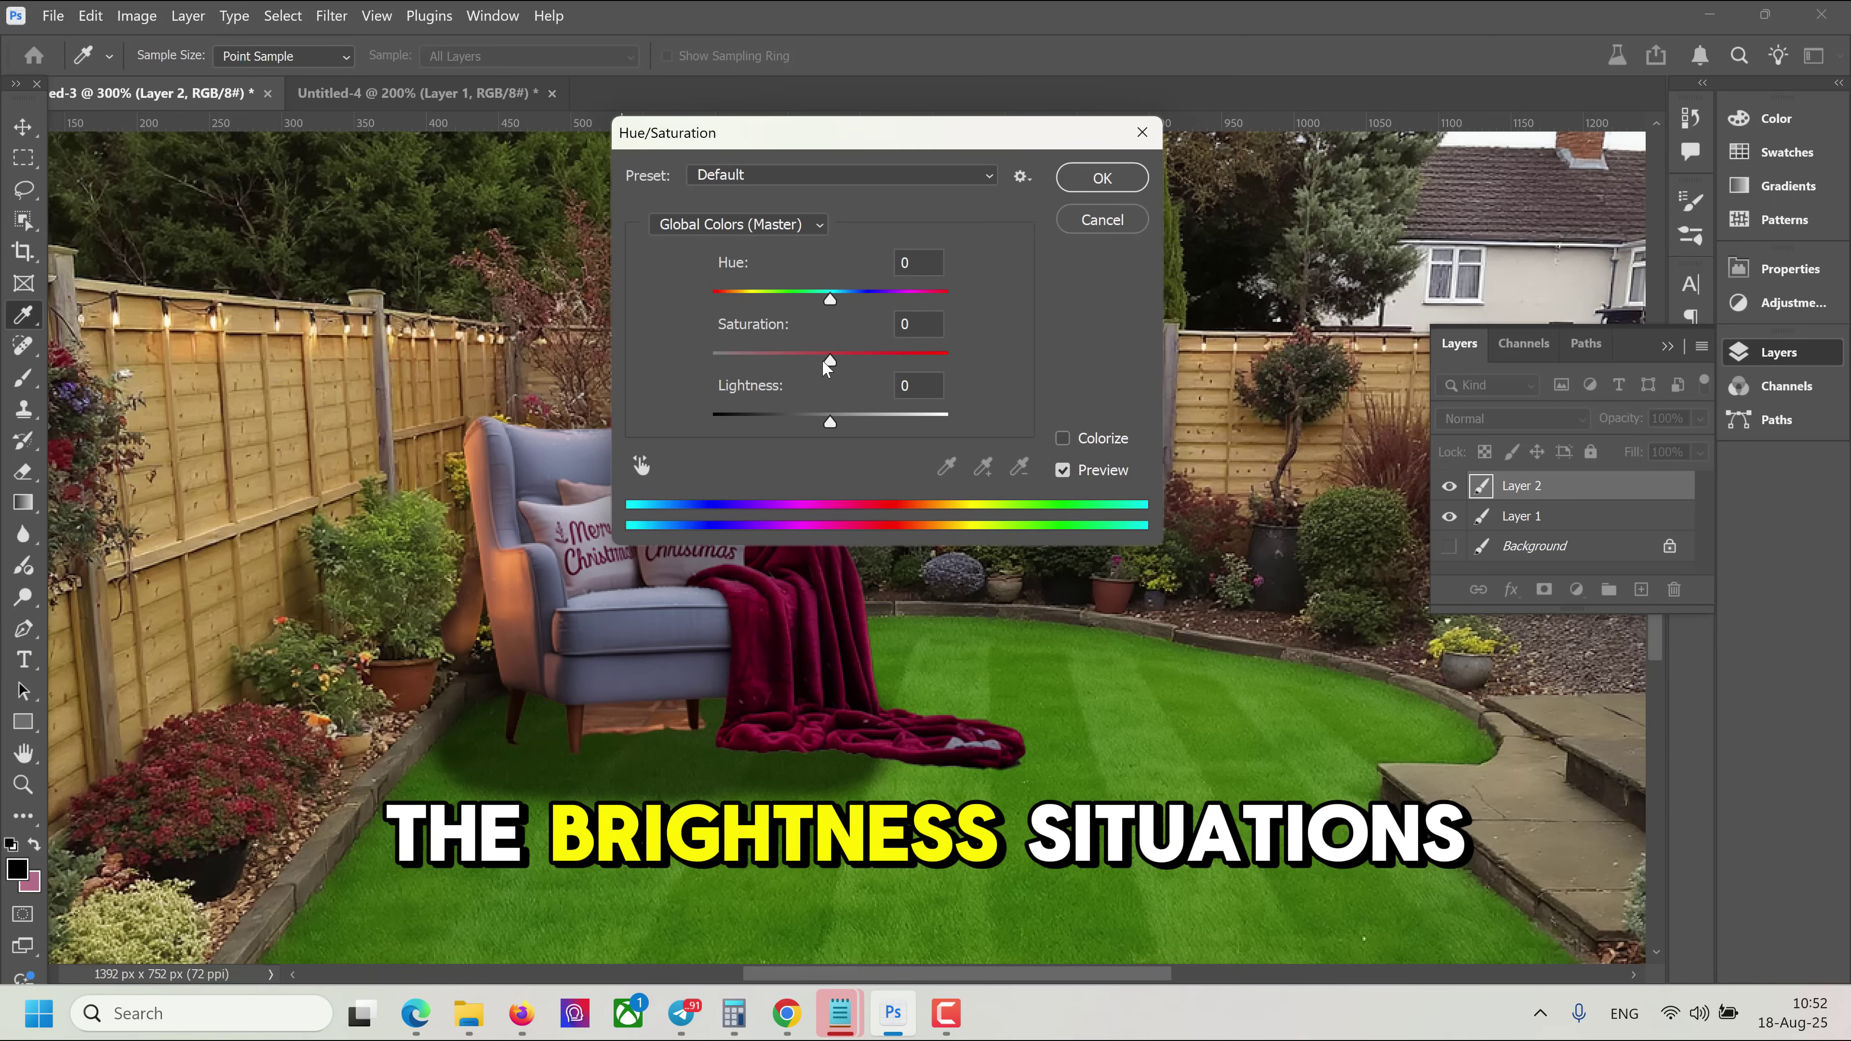
{"action": "left_click_drag", "start_coordinate": [792, 364], "coordinate": [810, 364]}
{"action": "left_click_drag", "start_coordinate": [829, 432], "coordinate": [822, 430]}
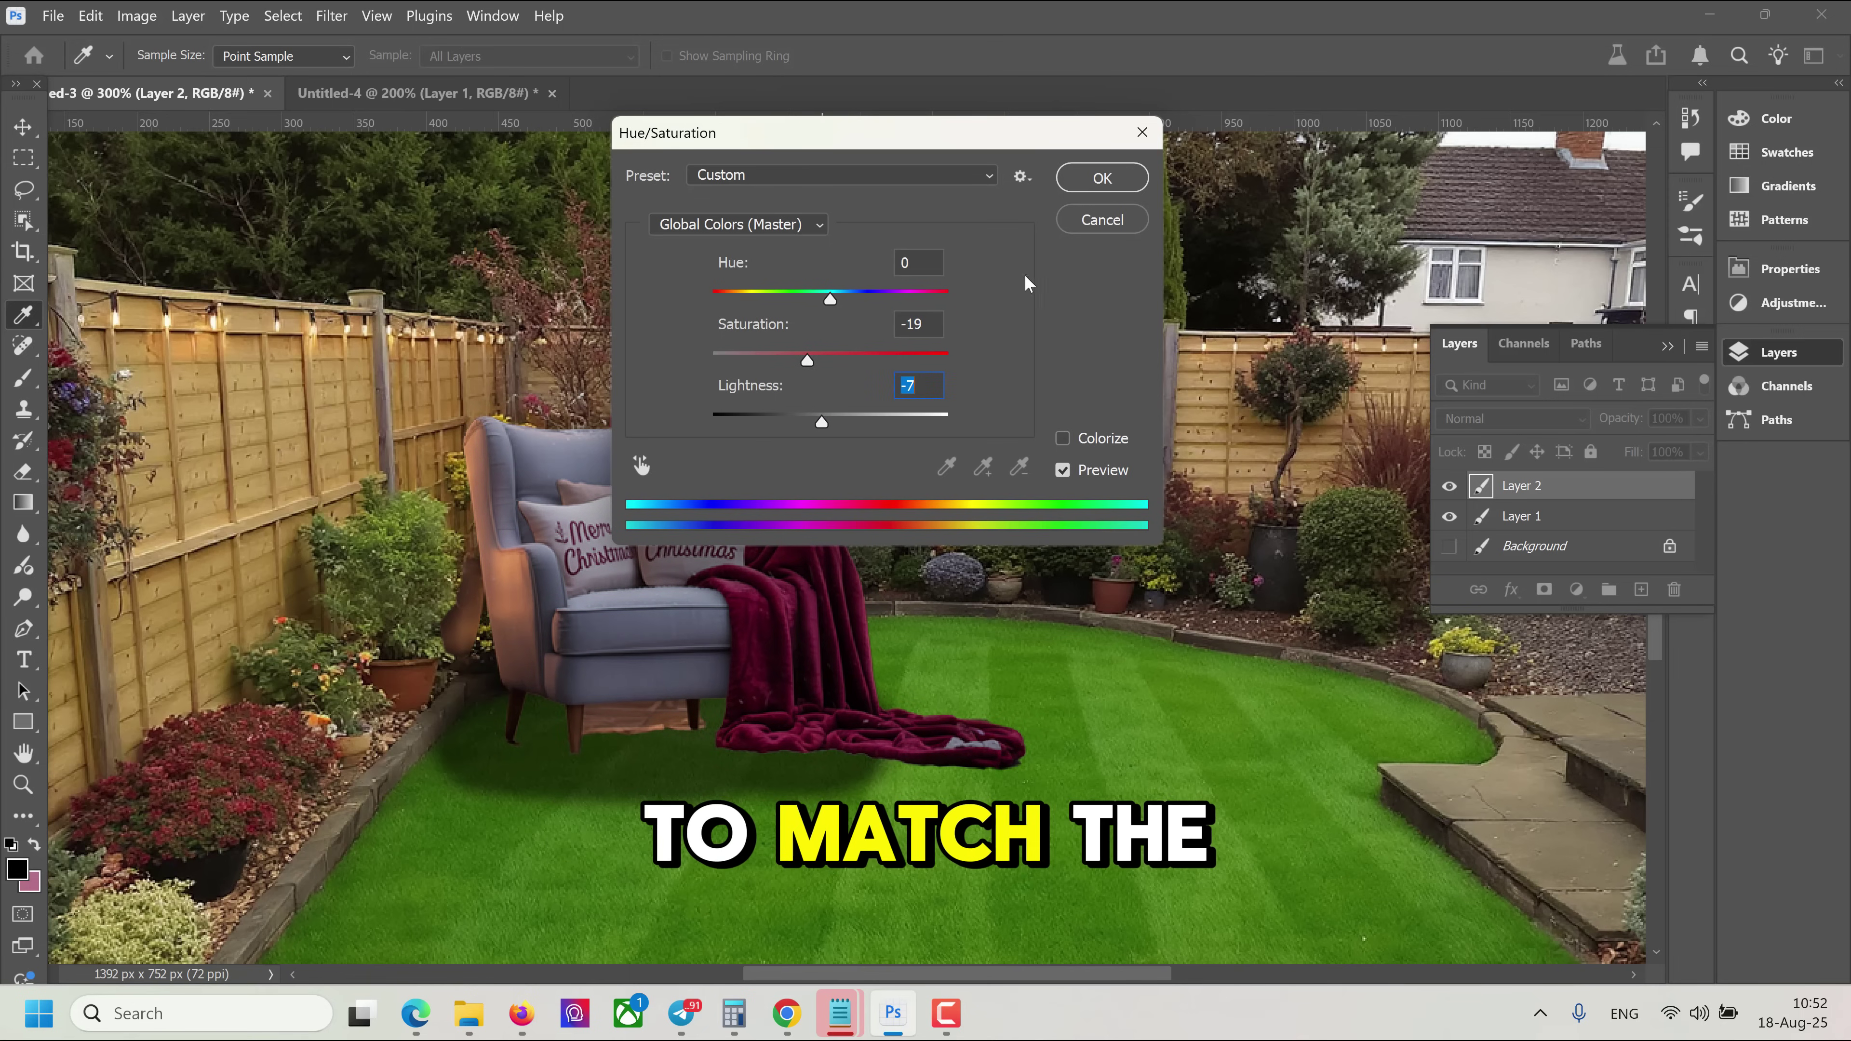
{"action": "left_click", "coordinate": [1142, 224]}
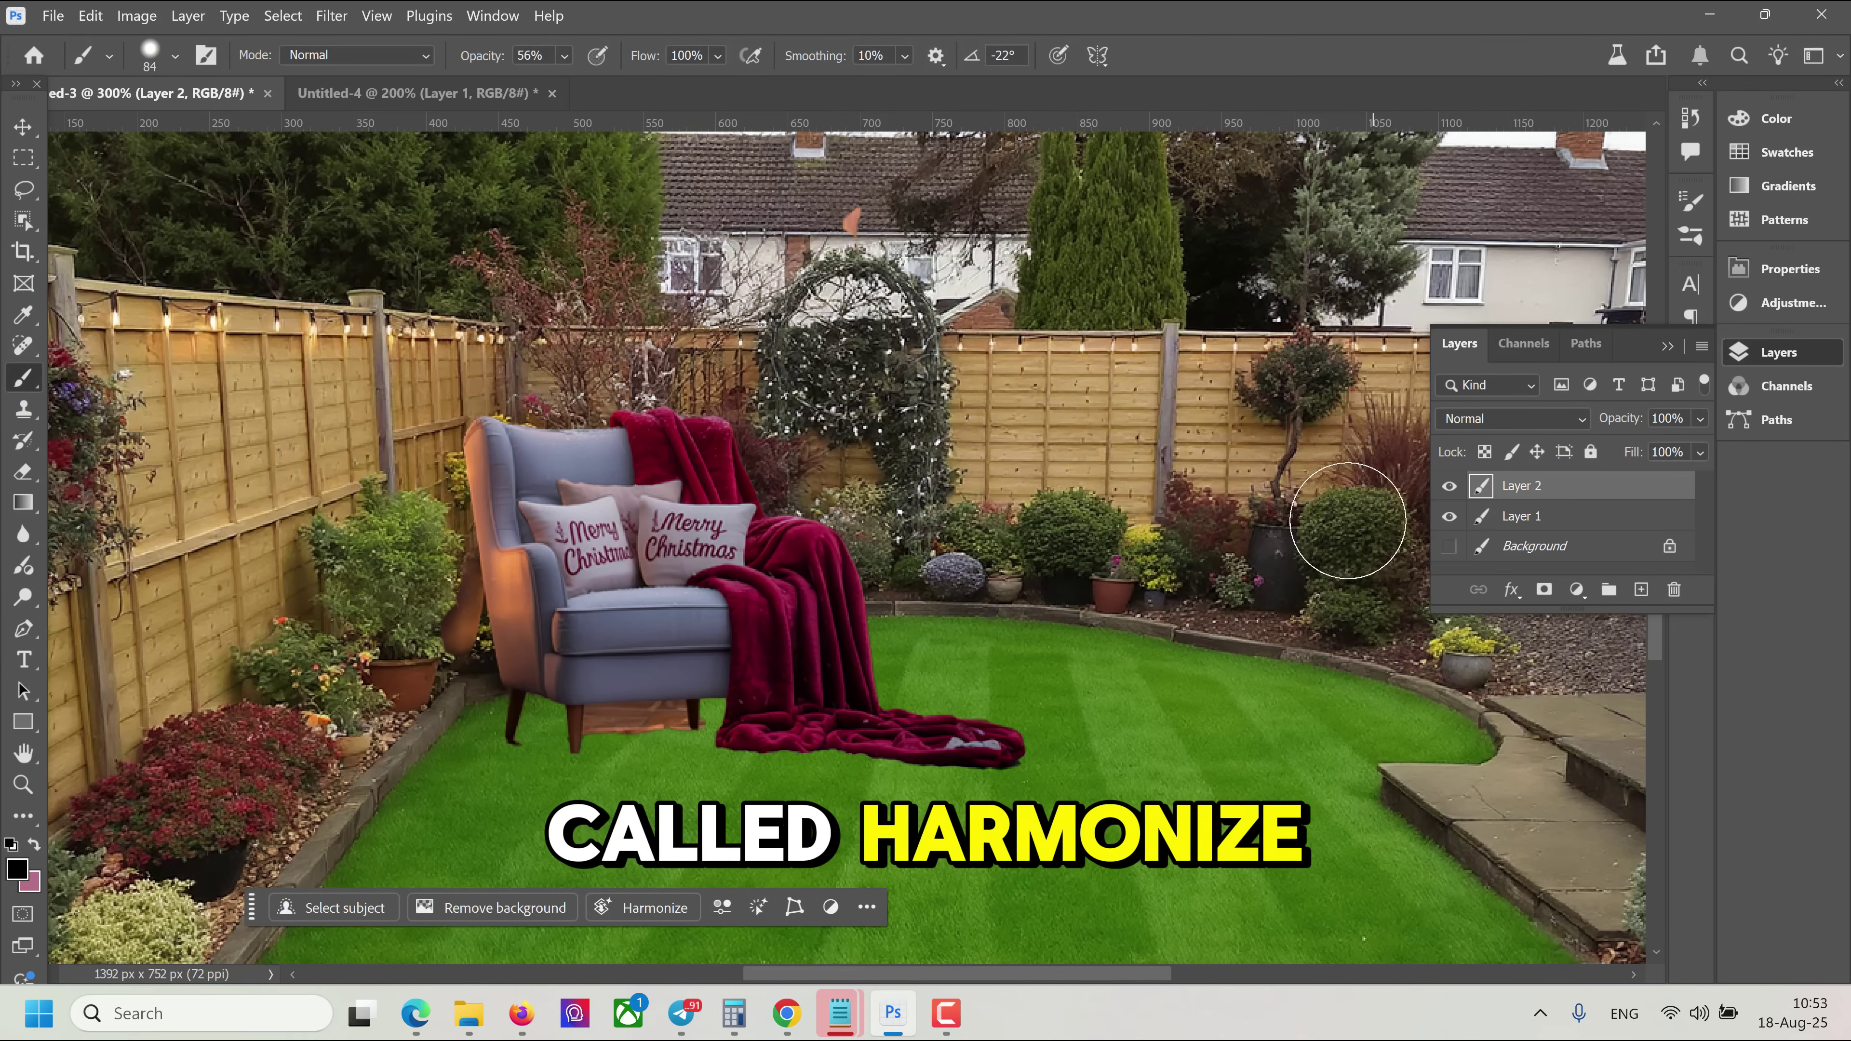
- Harmonize the armchair with the garden lighting, keeping variation 2 of 3, and zoom out
{"action": "left_click", "coordinate": [647, 909]}
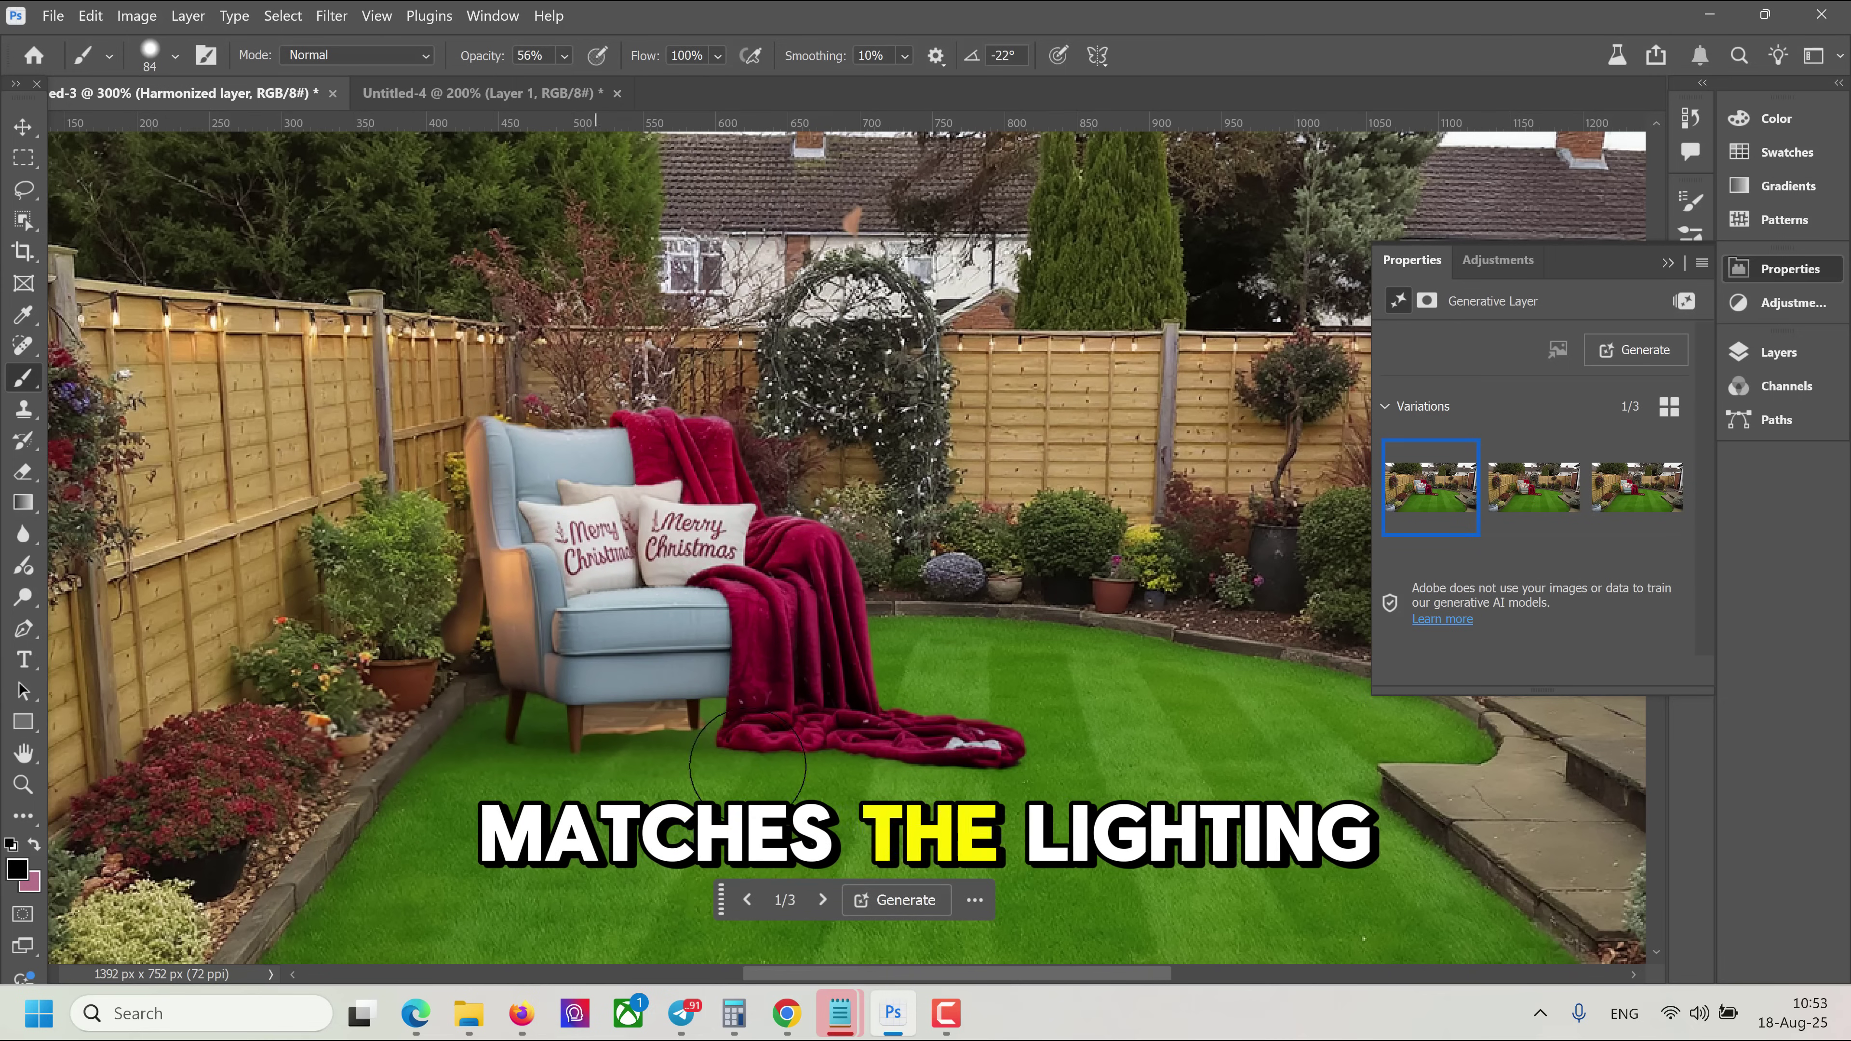
{"action": "left_click", "coordinate": [824, 900]}
{"action": "left_click", "coordinate": [748, 904]}
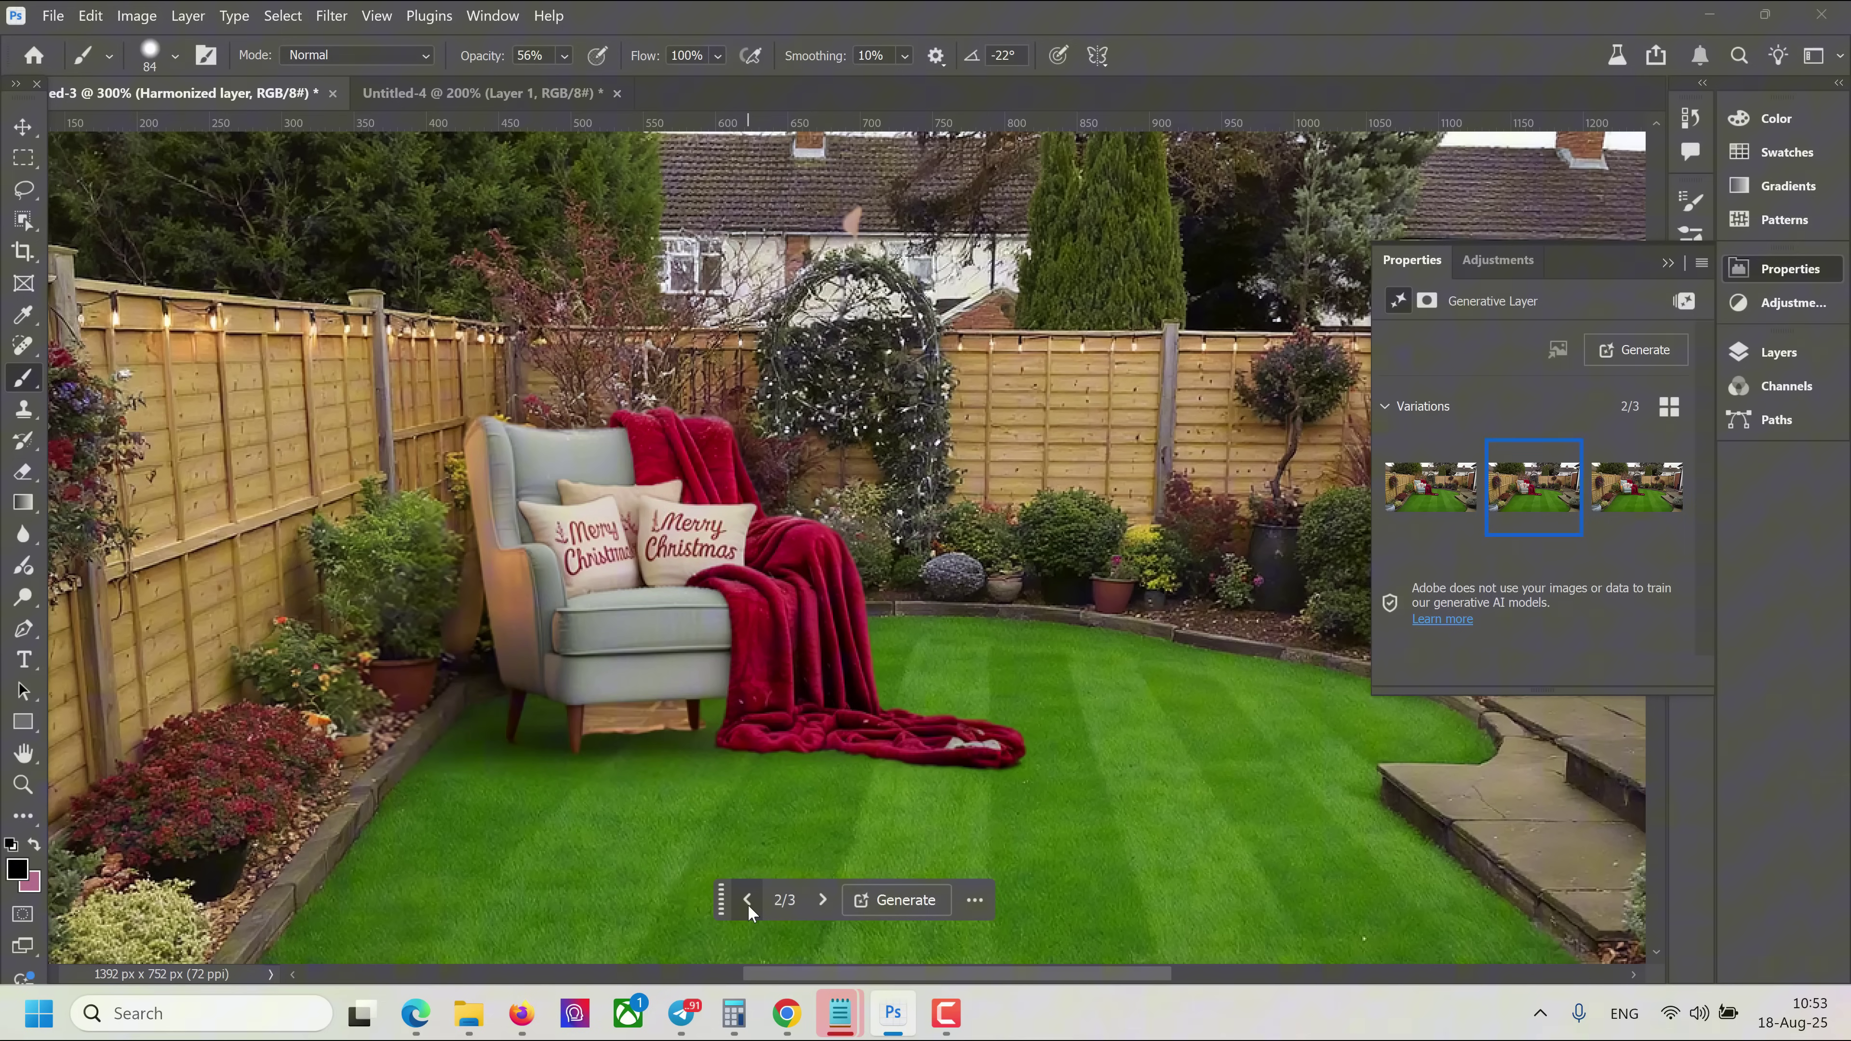
{"action": "left_click", "coordinate": [23, 787]}
{"action": "left_click", "coordinate": [1006, 791], "text": "alt"}
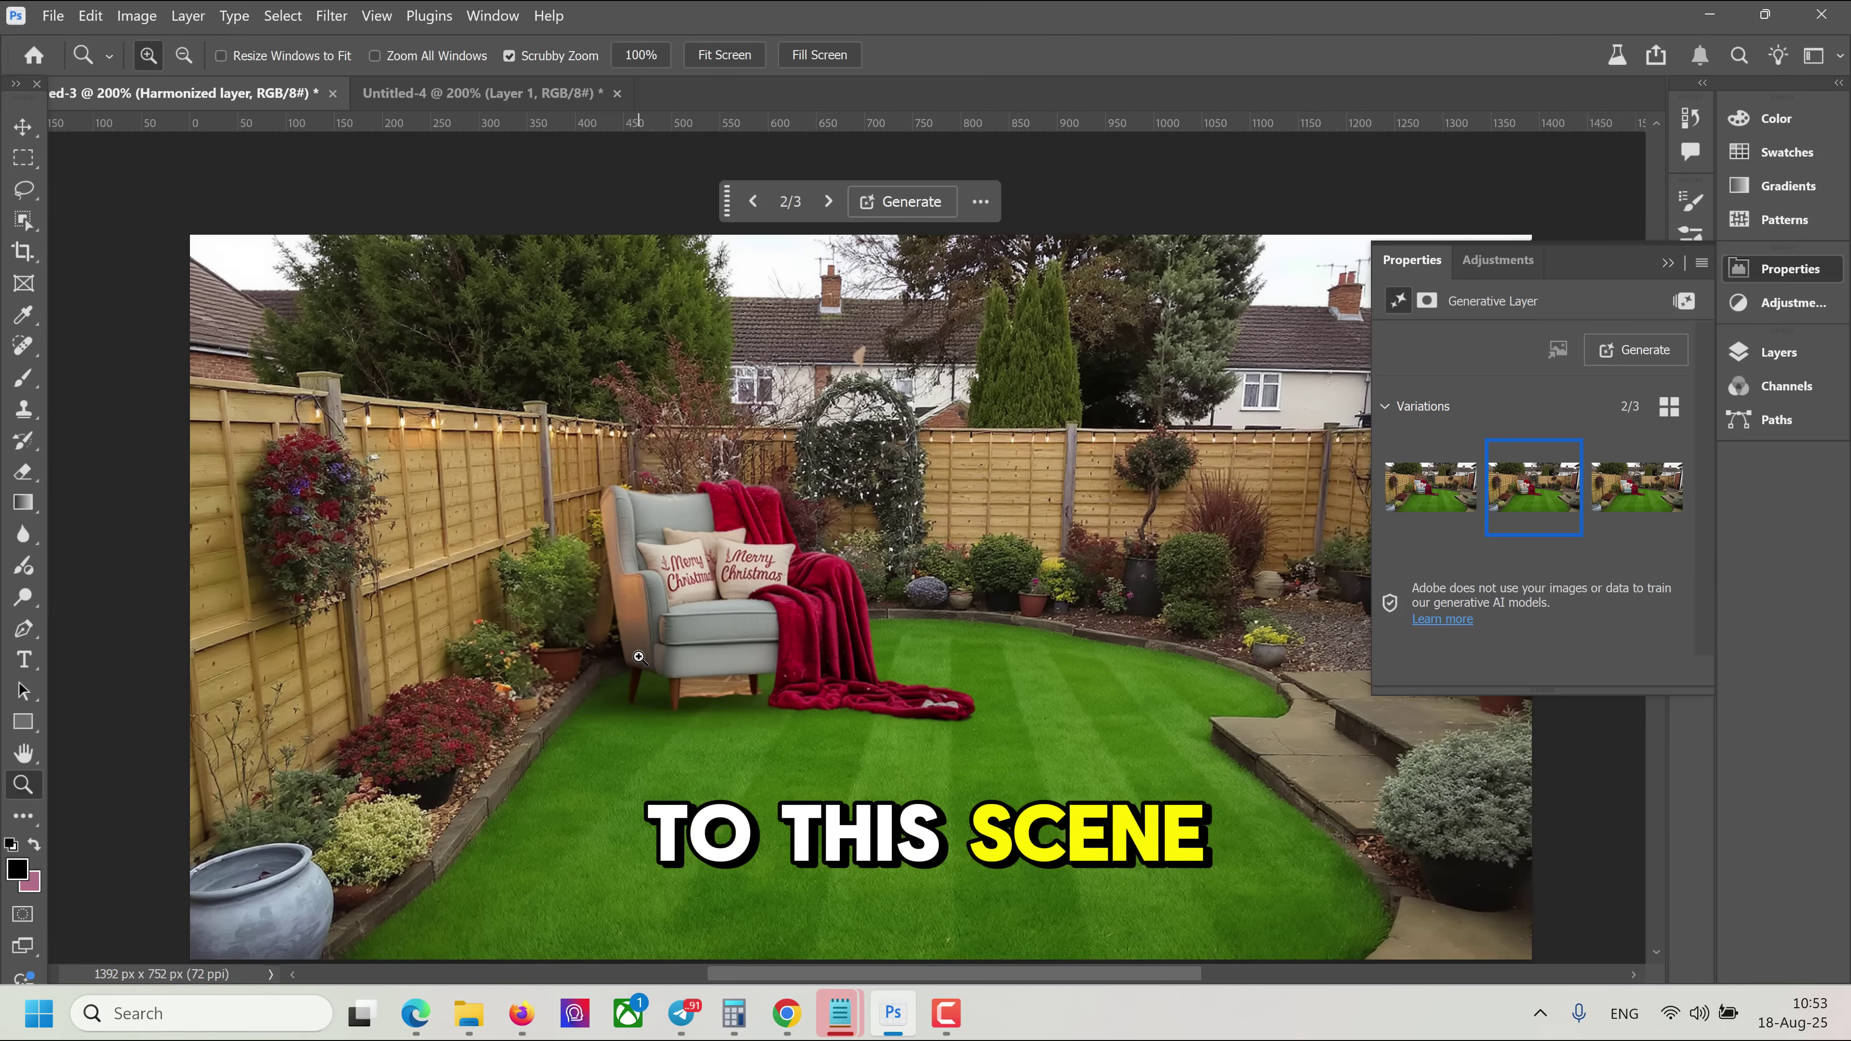
- Paste the green-screen portrait and scale it to 48.8% in the garden's lower right
{"action": "key", "text": "ctrl+v"}
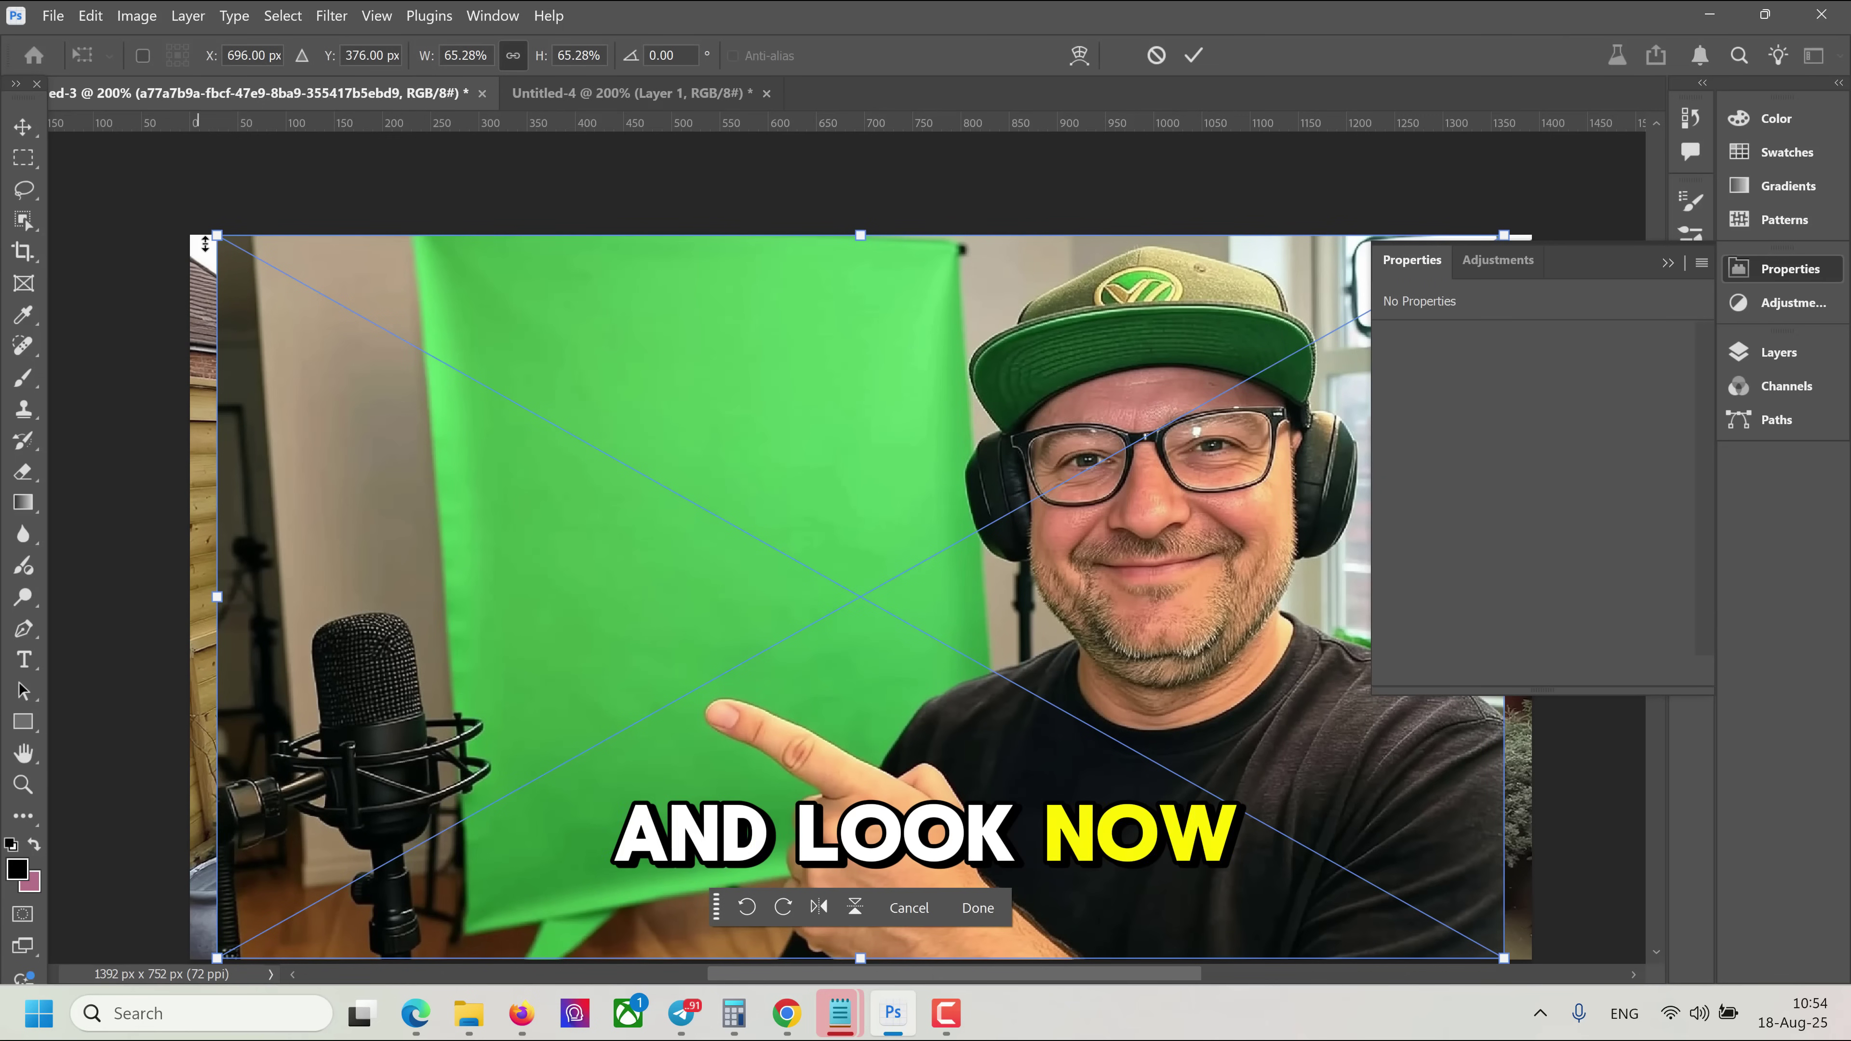
{"action": "left_click_drag", "start_coordinate": [204, 245], "coordinate": [643, 487]}
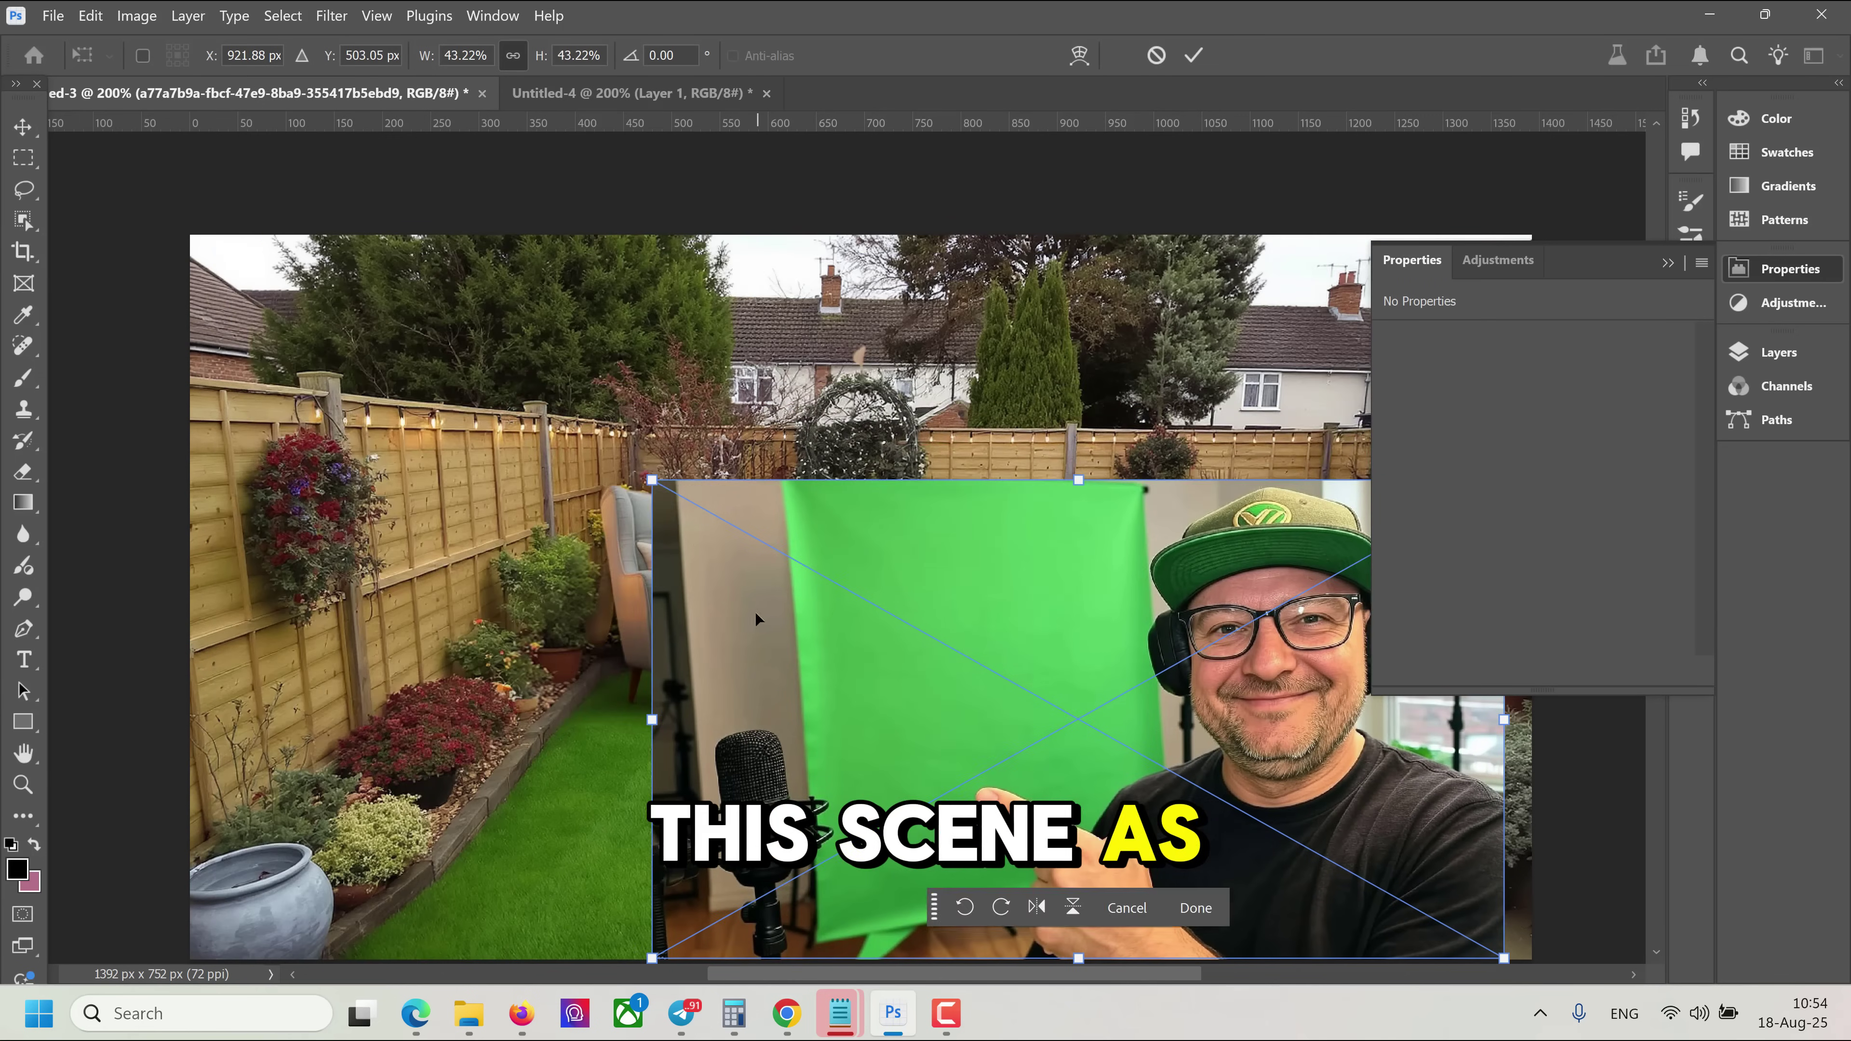
{"action": "left_click_drag", "start_coordinate": [756, 619], "coordinate": [598, 592]}
{"action": "left_click_drag", "start_coordinate": [463, 464], "coordinate": [352, 401]}
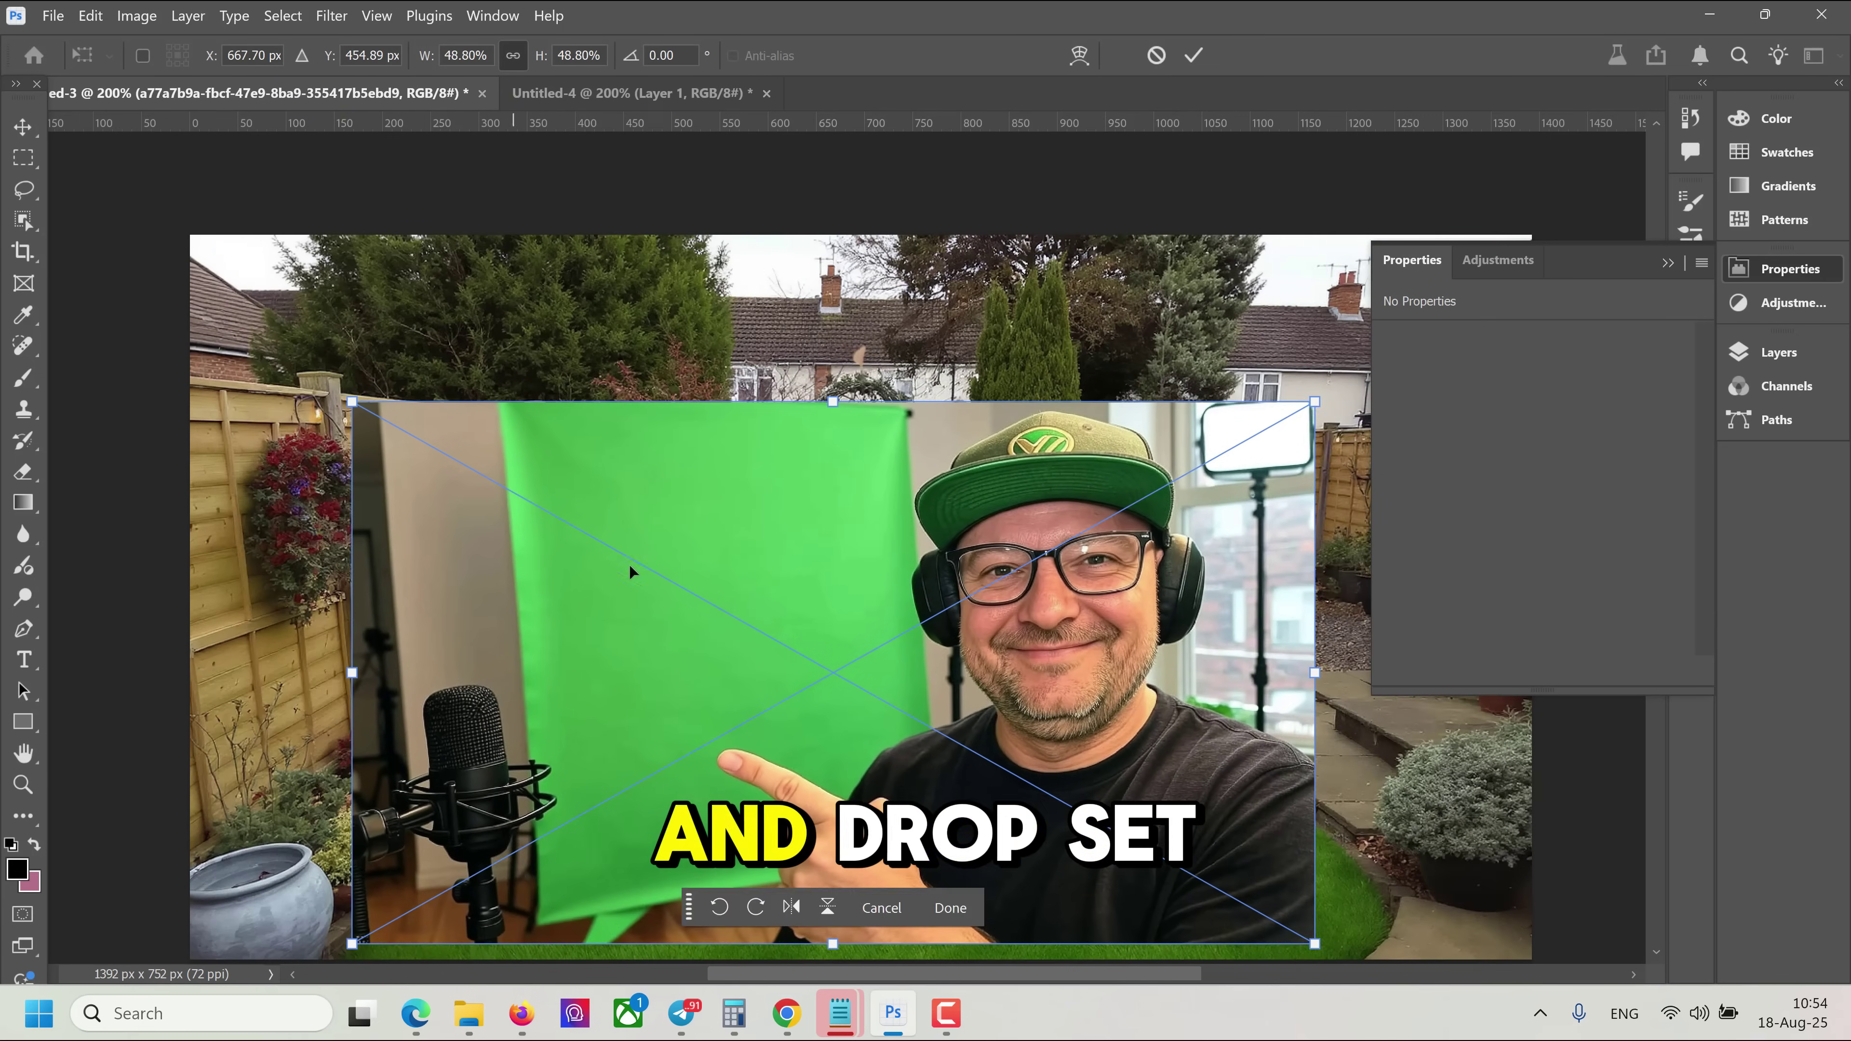
{"action": "left_click_drag", "start_coordinate": [629, 564], "coordinate": [671, 626]}
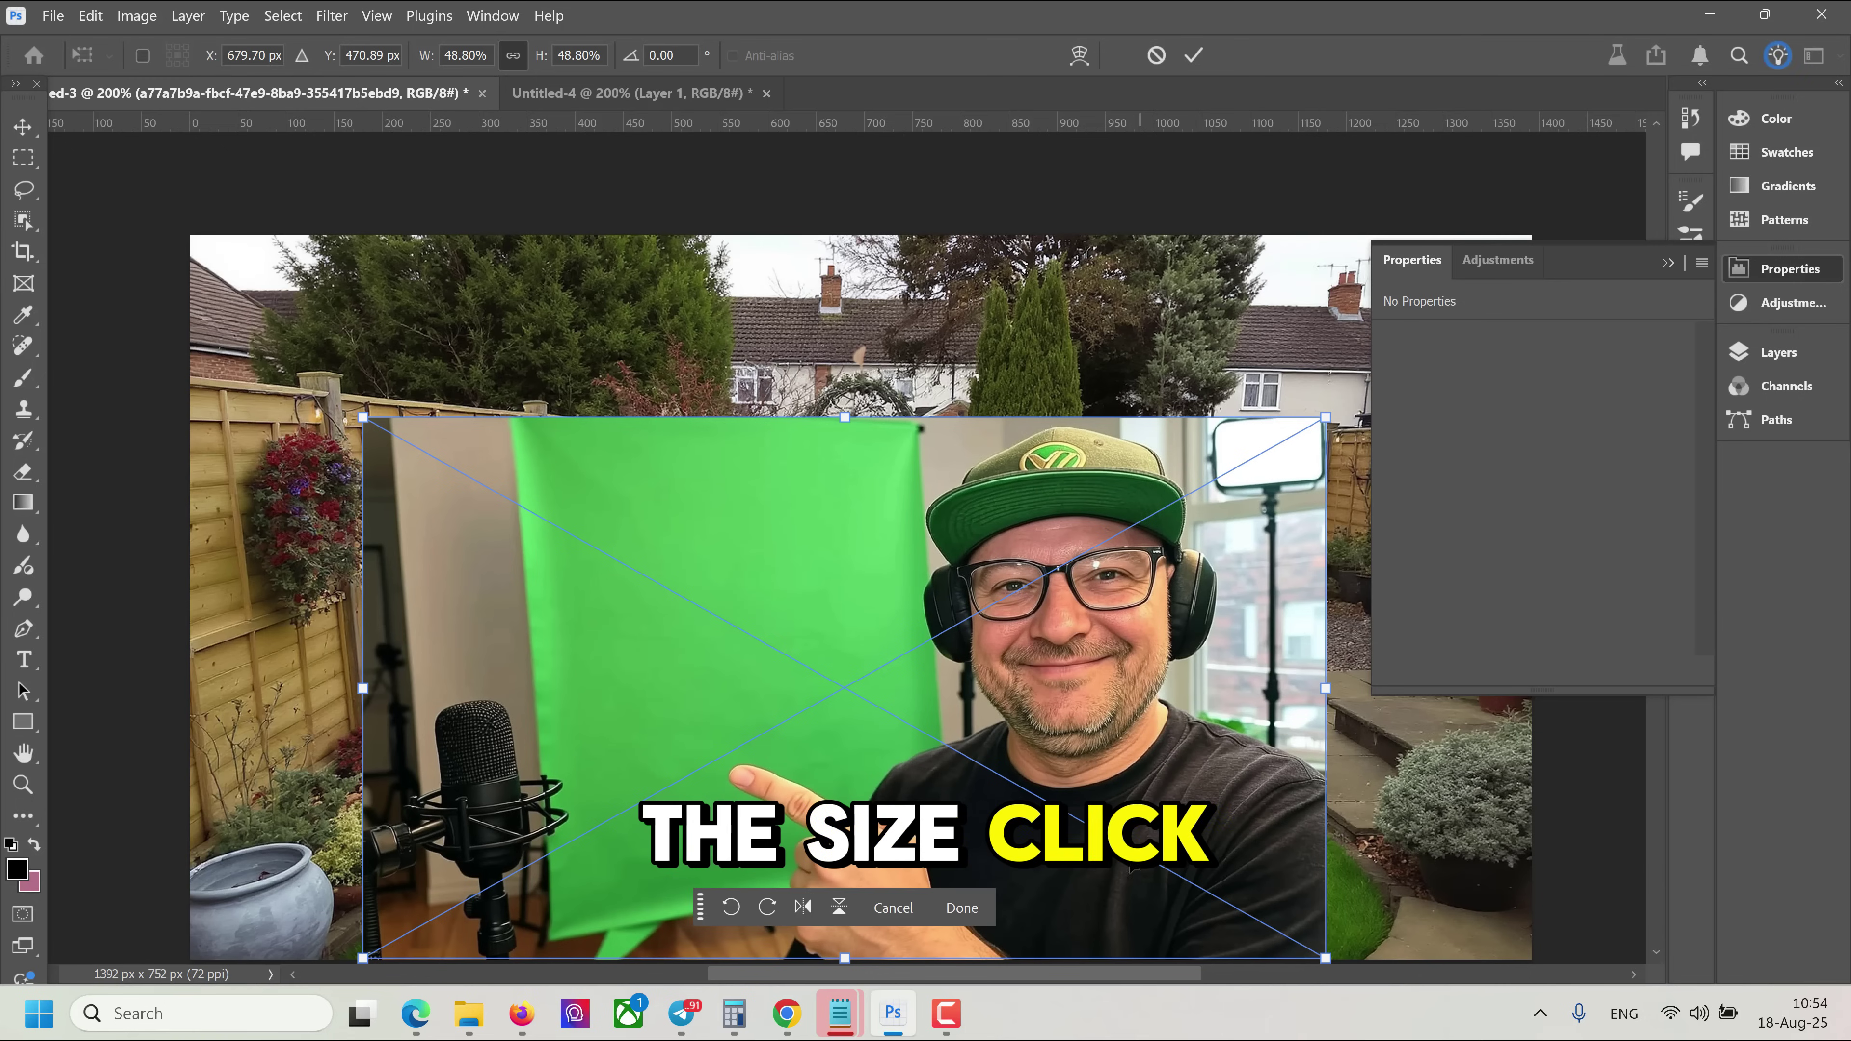
{"action": "left_click", "coordinate": [963, 909]}
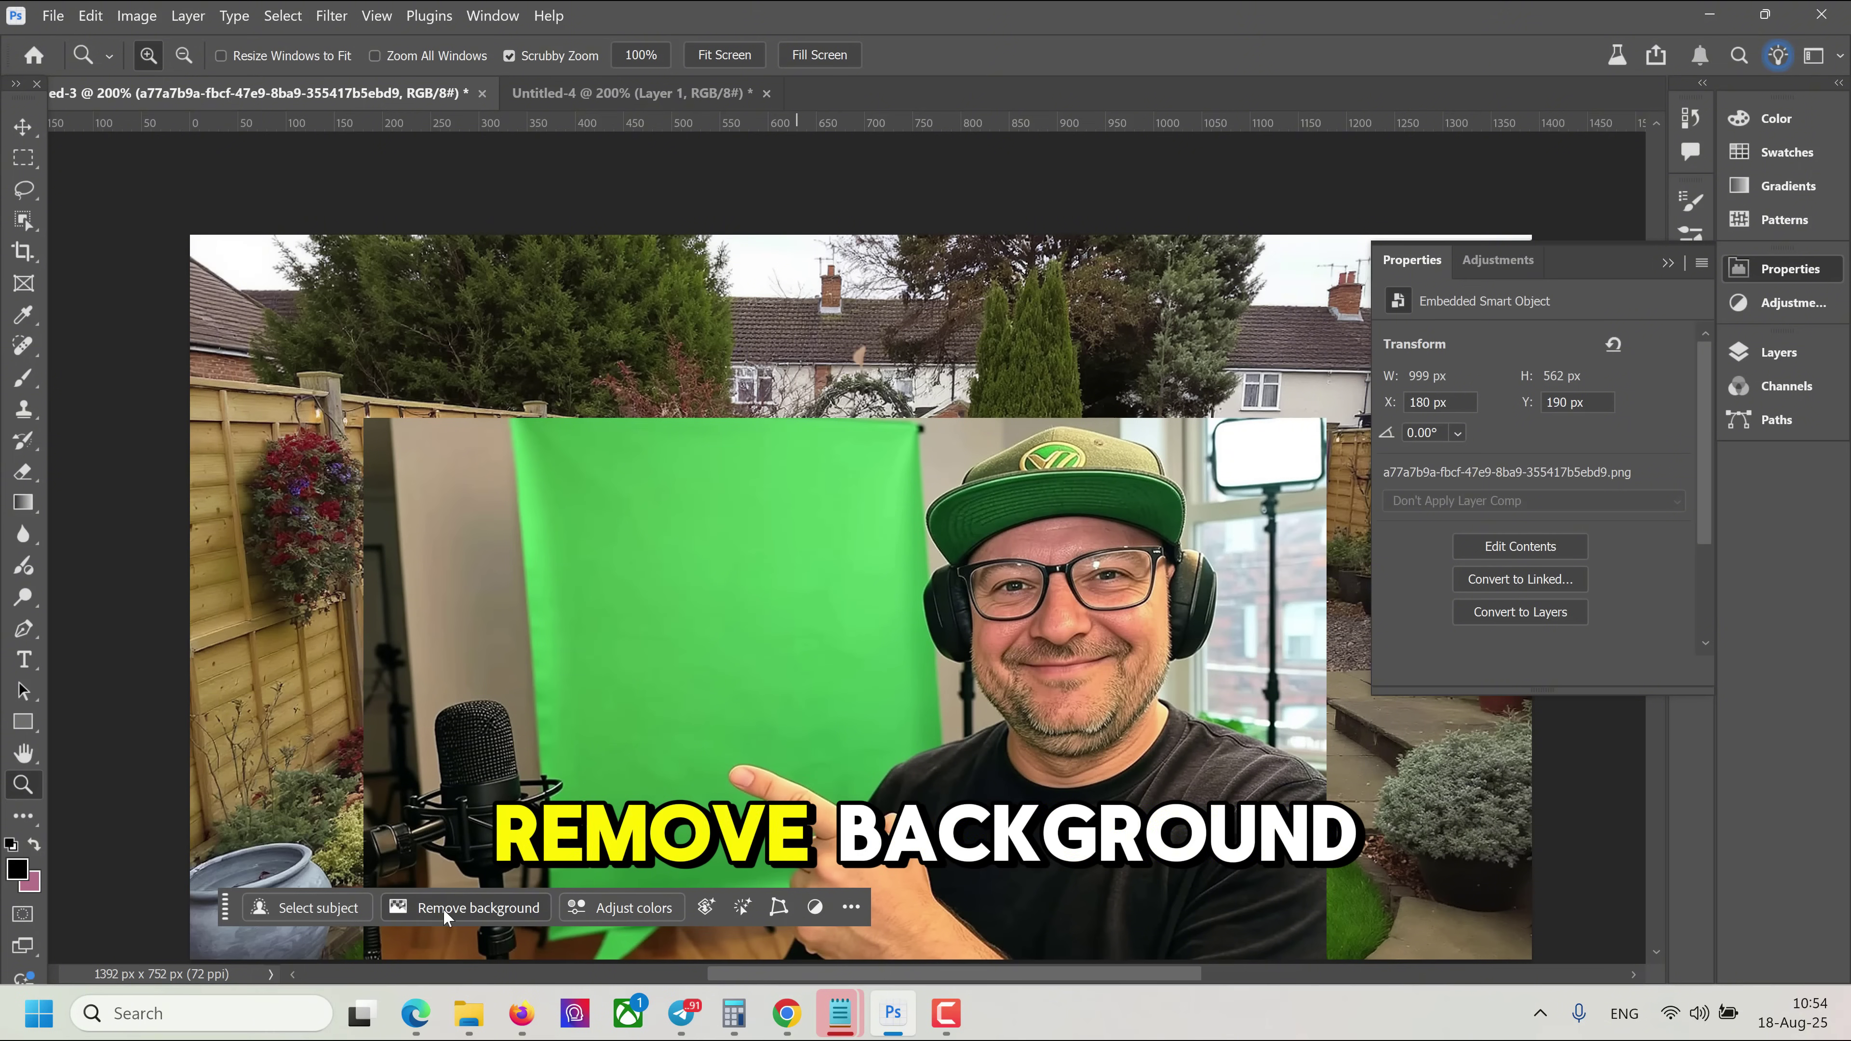
- Remove the green-screen backdrop and move the cut-out man to the right side
{"action": "left_click", "coordinate": [447, 911]}
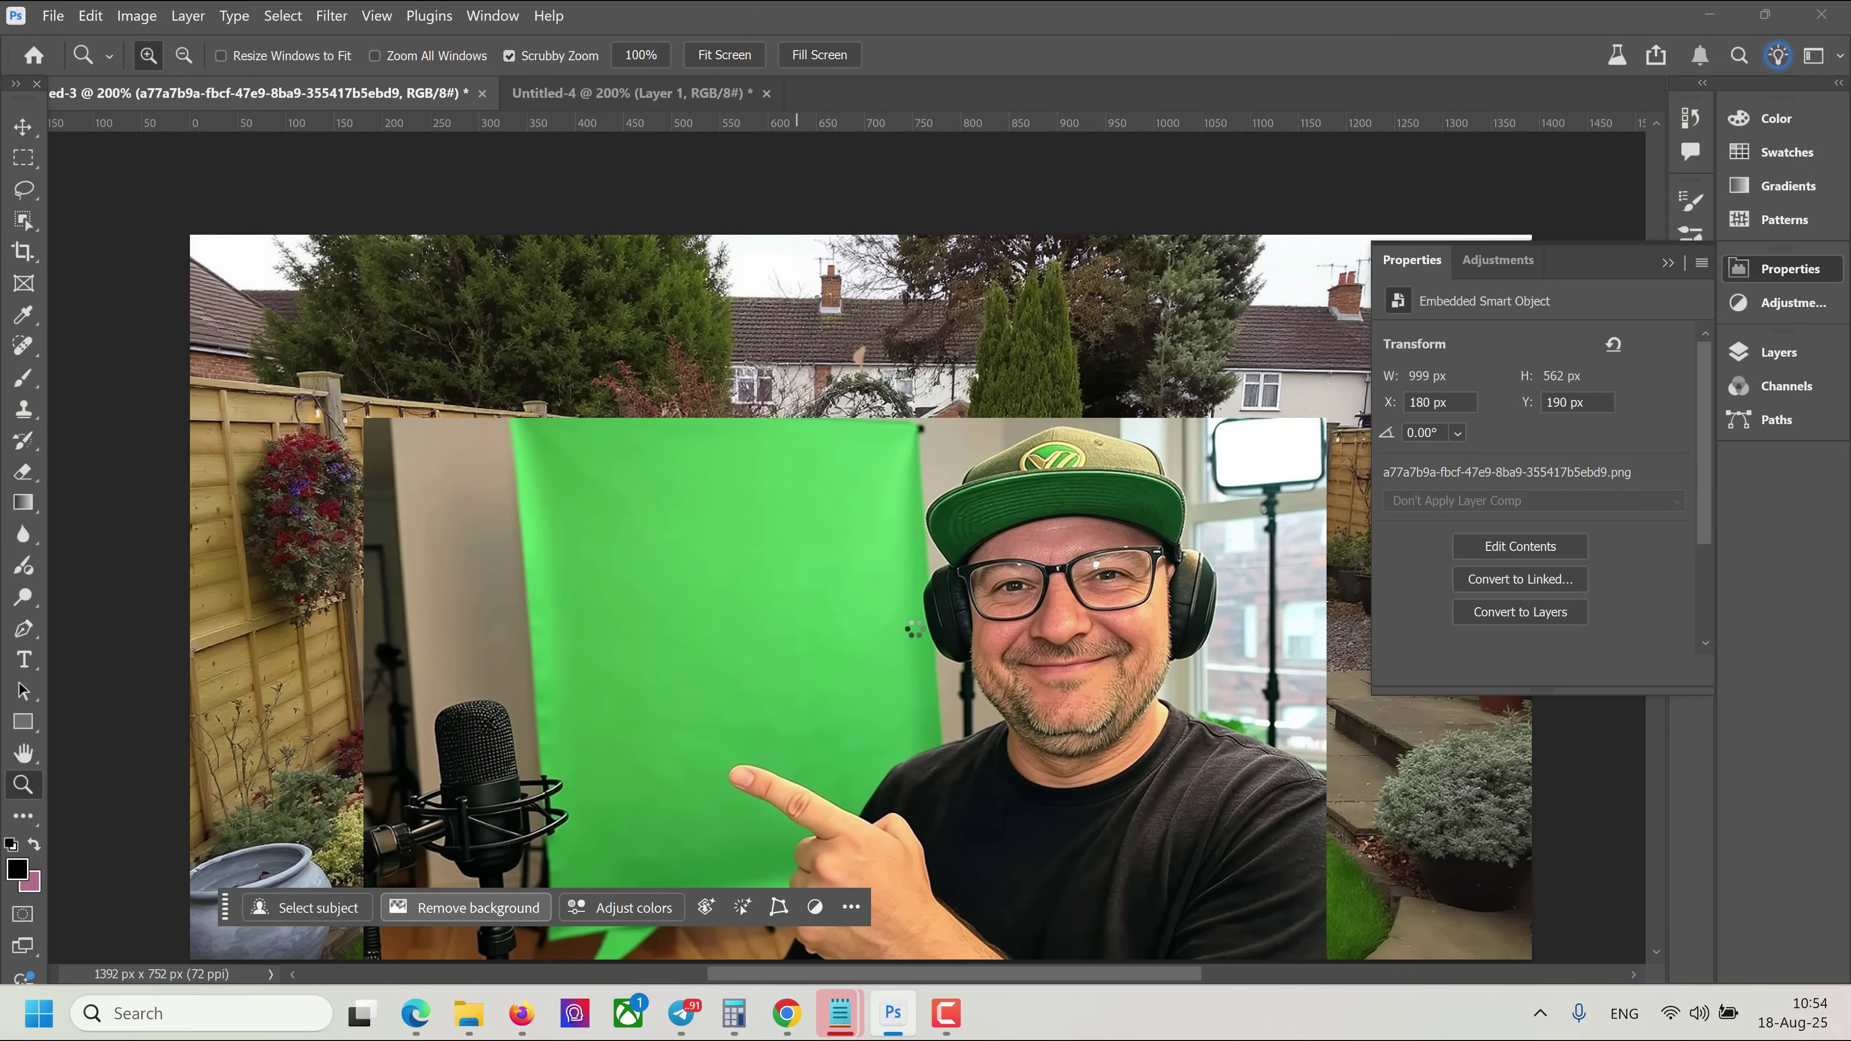
{"action": "left_click", "coordinate": [24, 127]}
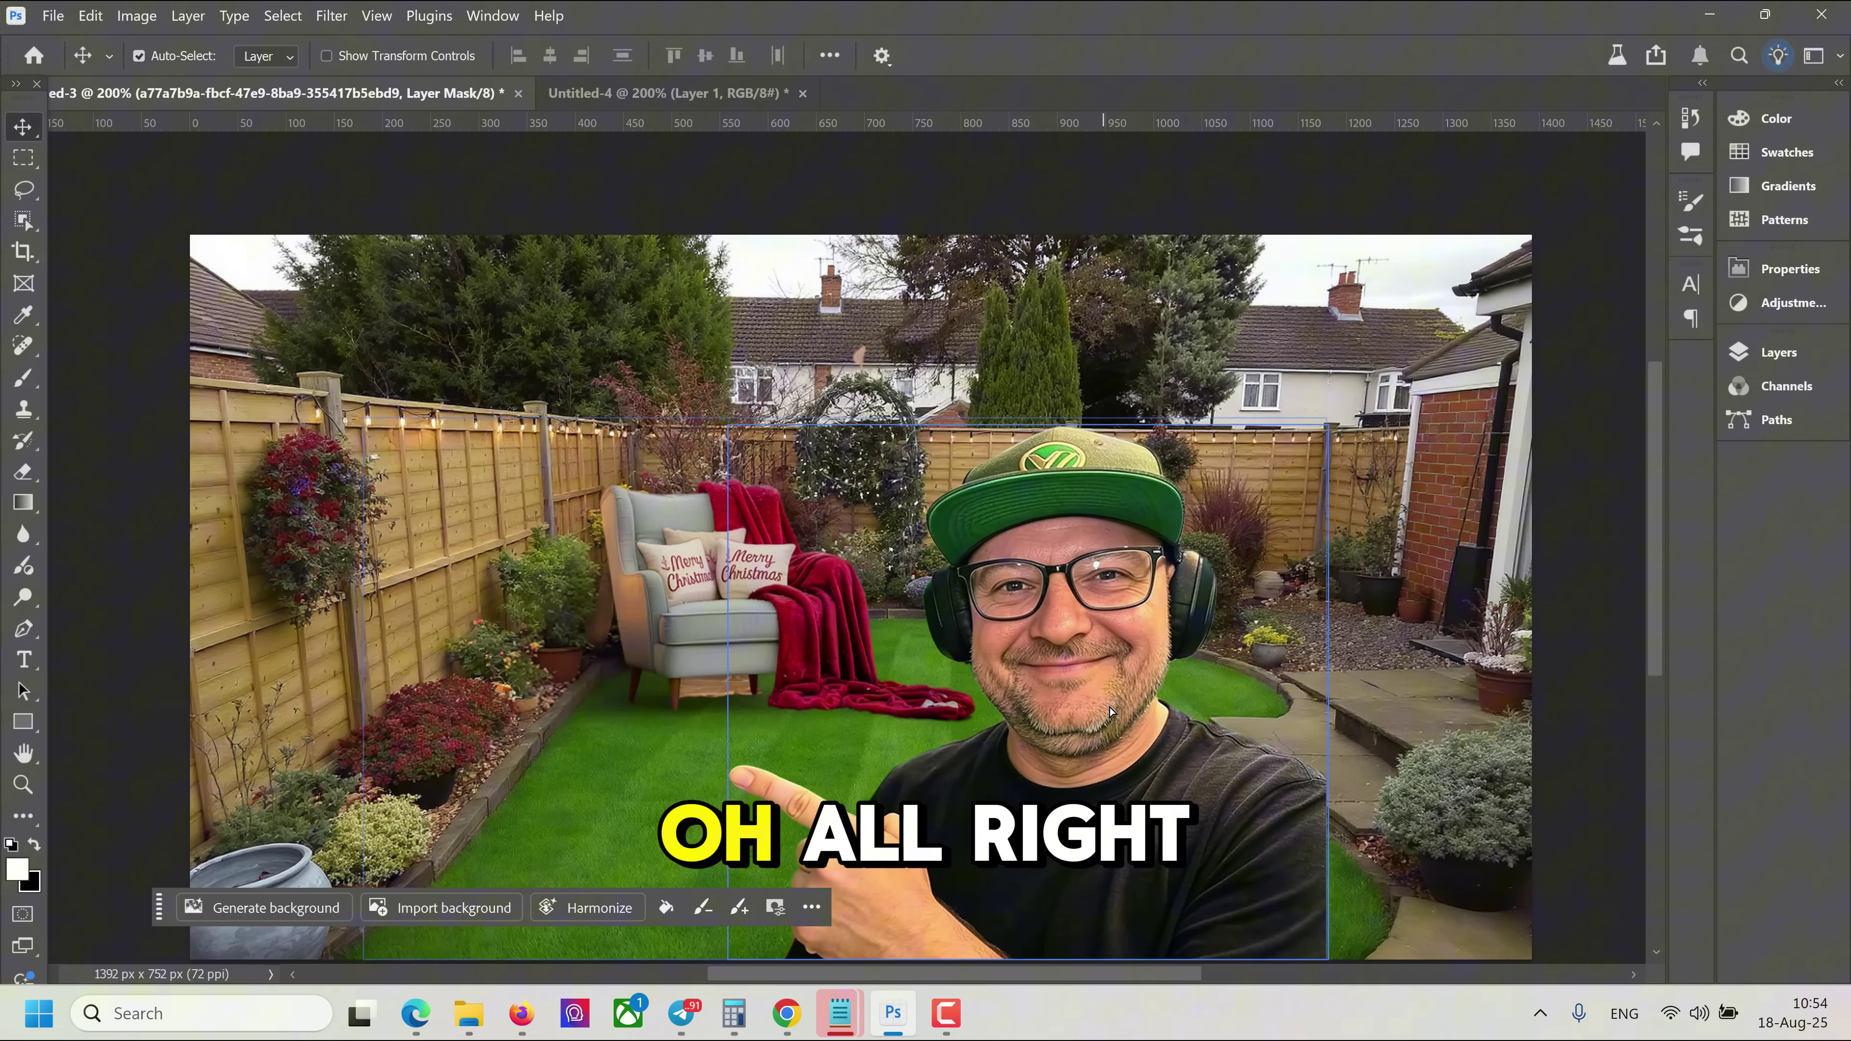
{"action": "left_click_drag", "start_coordinate": [1110, 711], "coordinate": [1316, 711]}
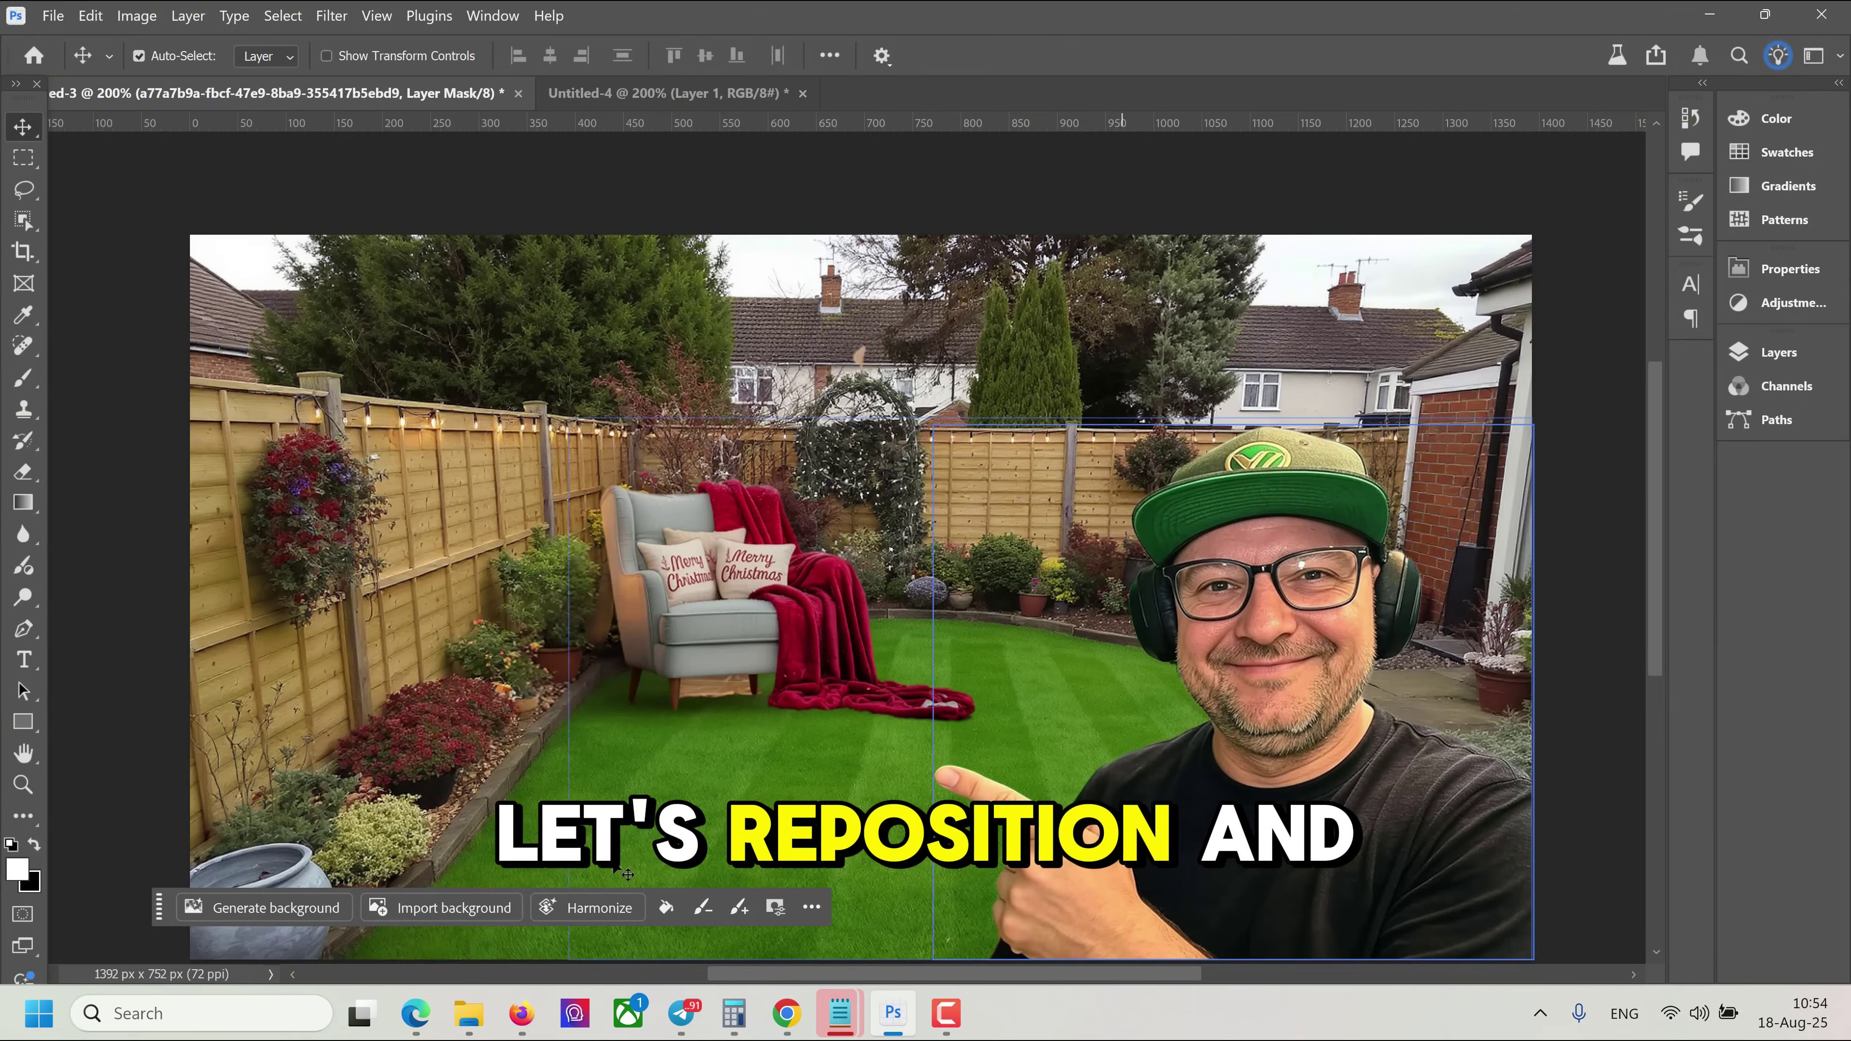
- Harmonize the man with the garden lighting and browse the three variations back to the first
{"action": "left_click", "coordinate": [565, 915]}
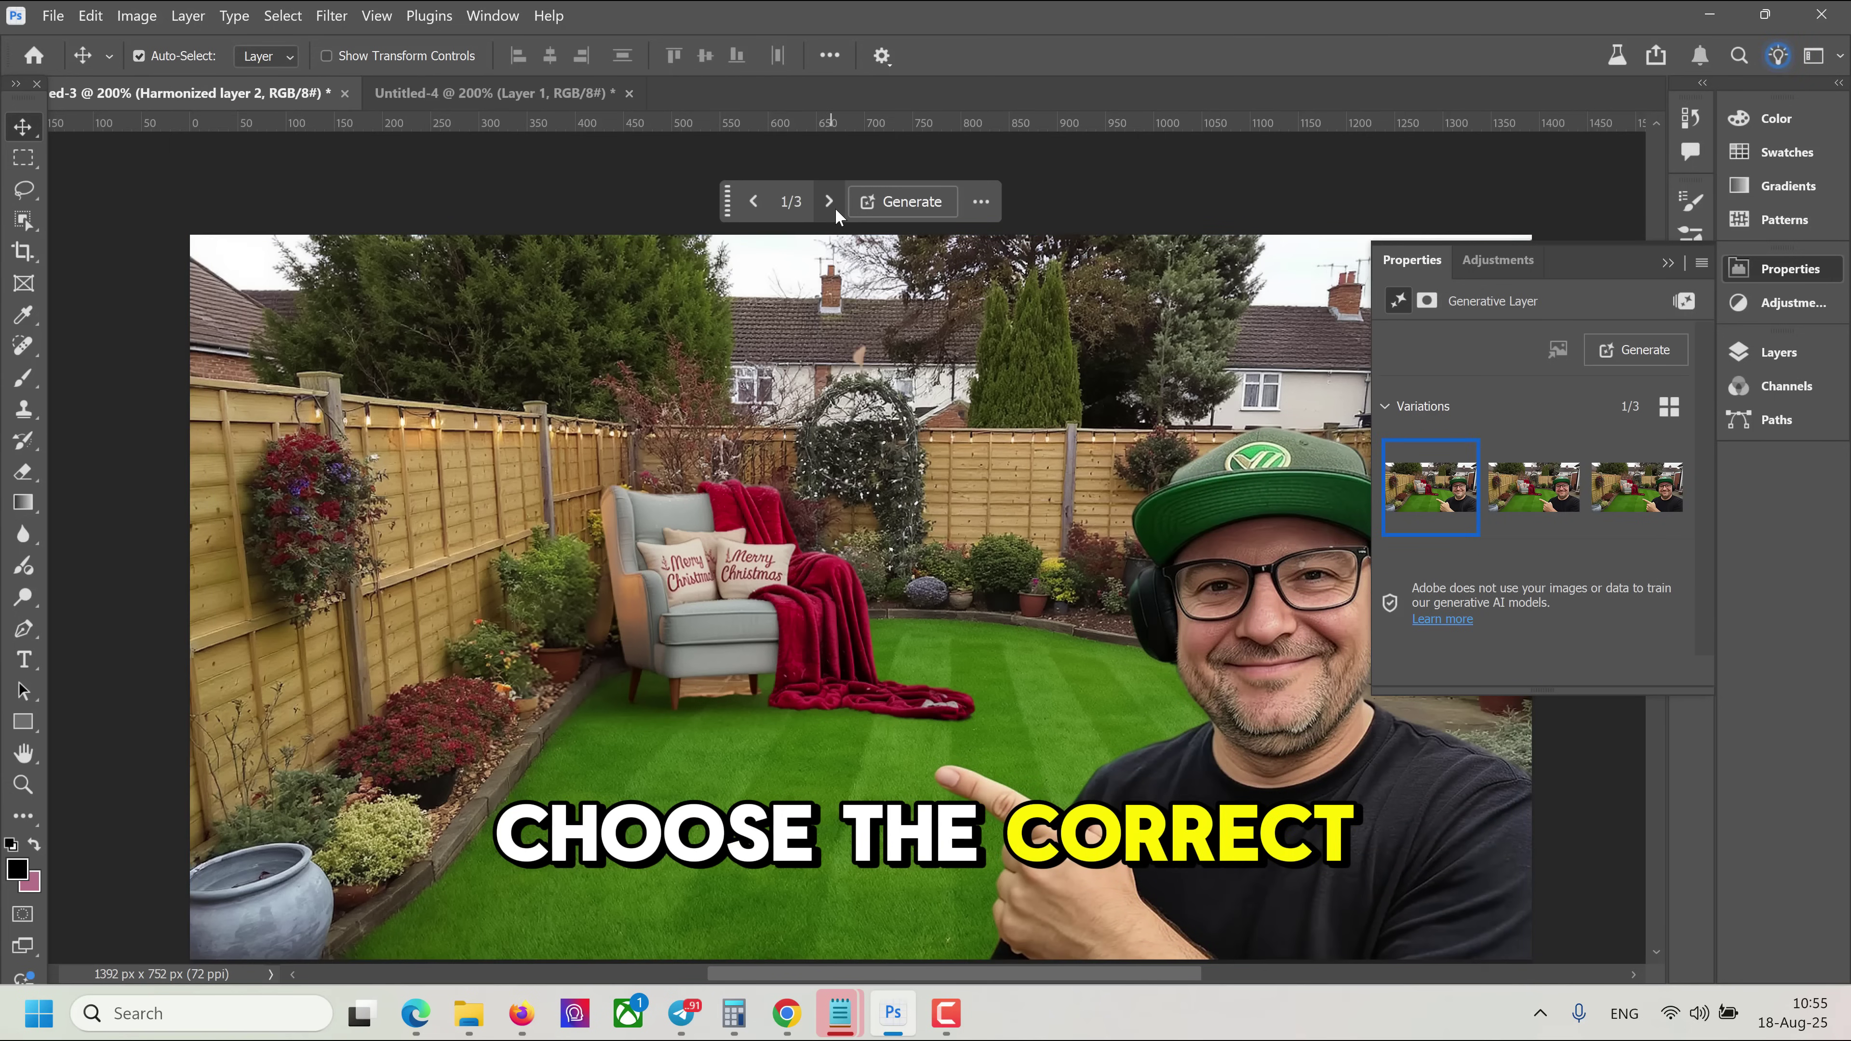
{"action": "left_click", "coordinate": [835, 207]}
{"action": "left_click", "coordinate": [835, 207]}
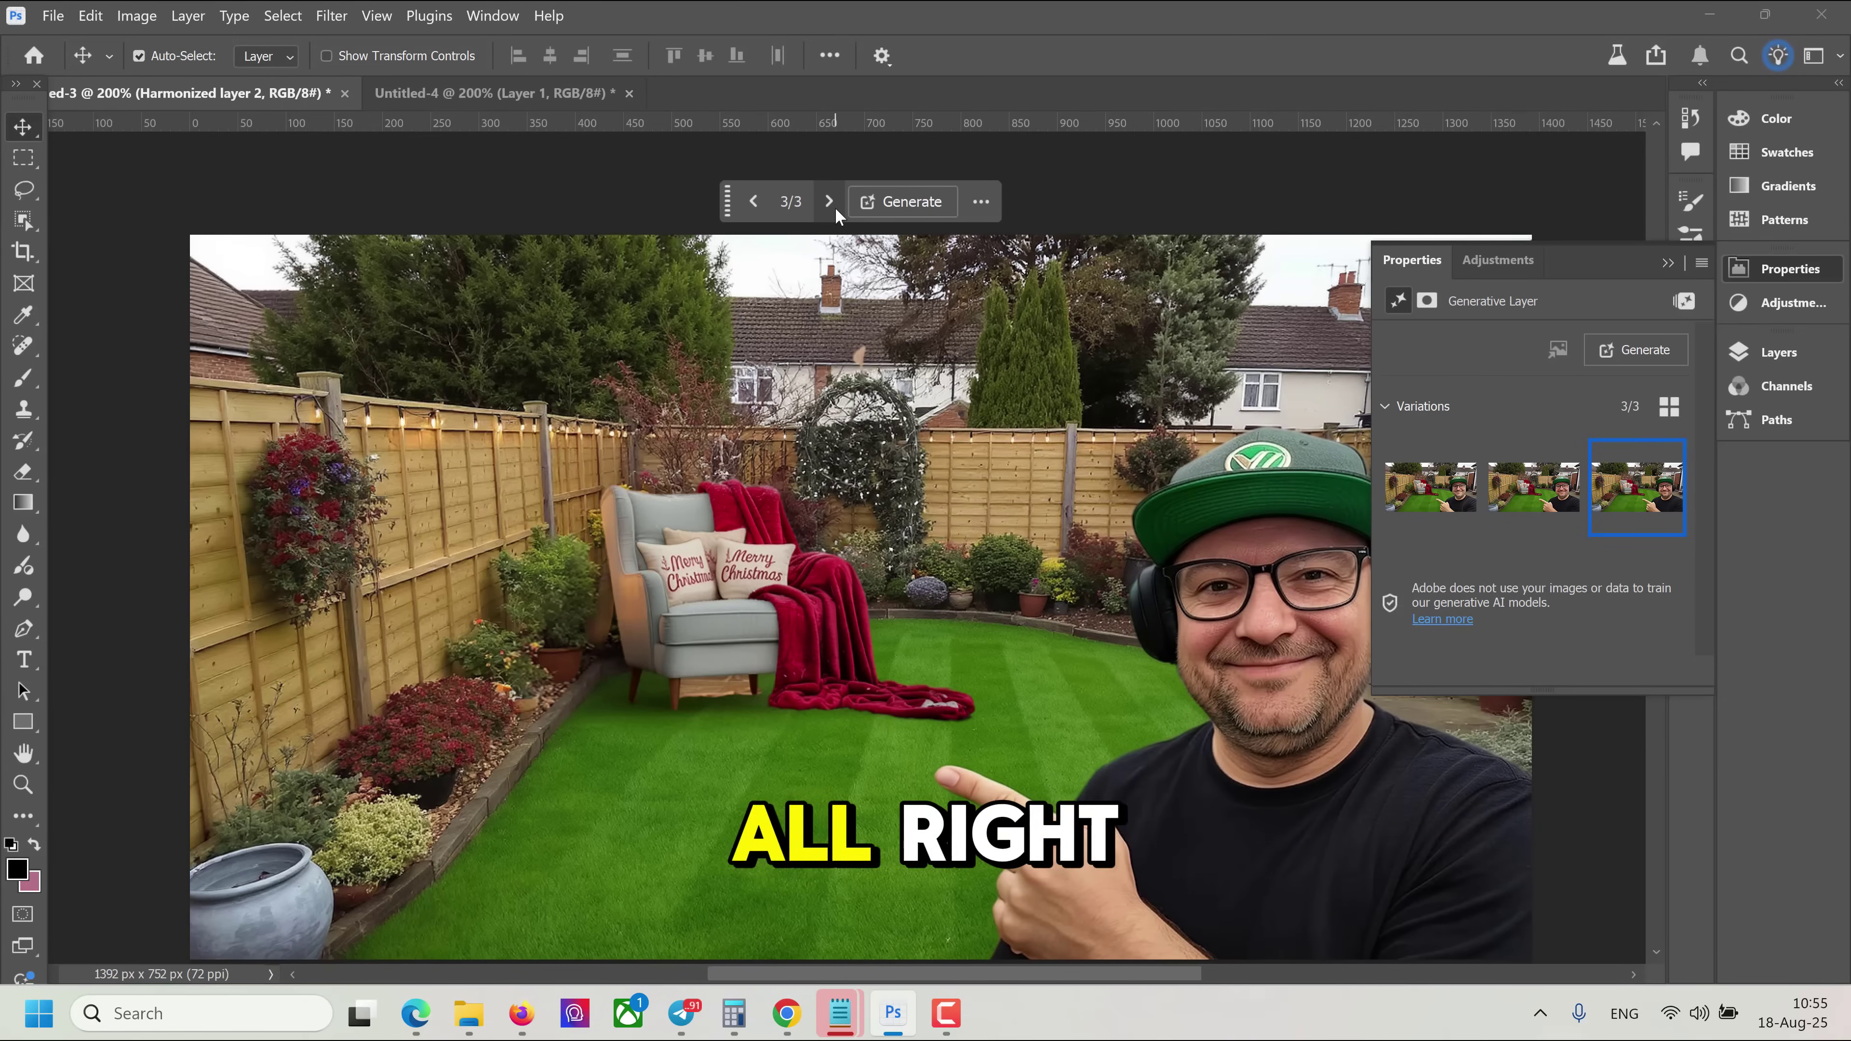
{"action": "left_click", "coordinate": [751, 205]}
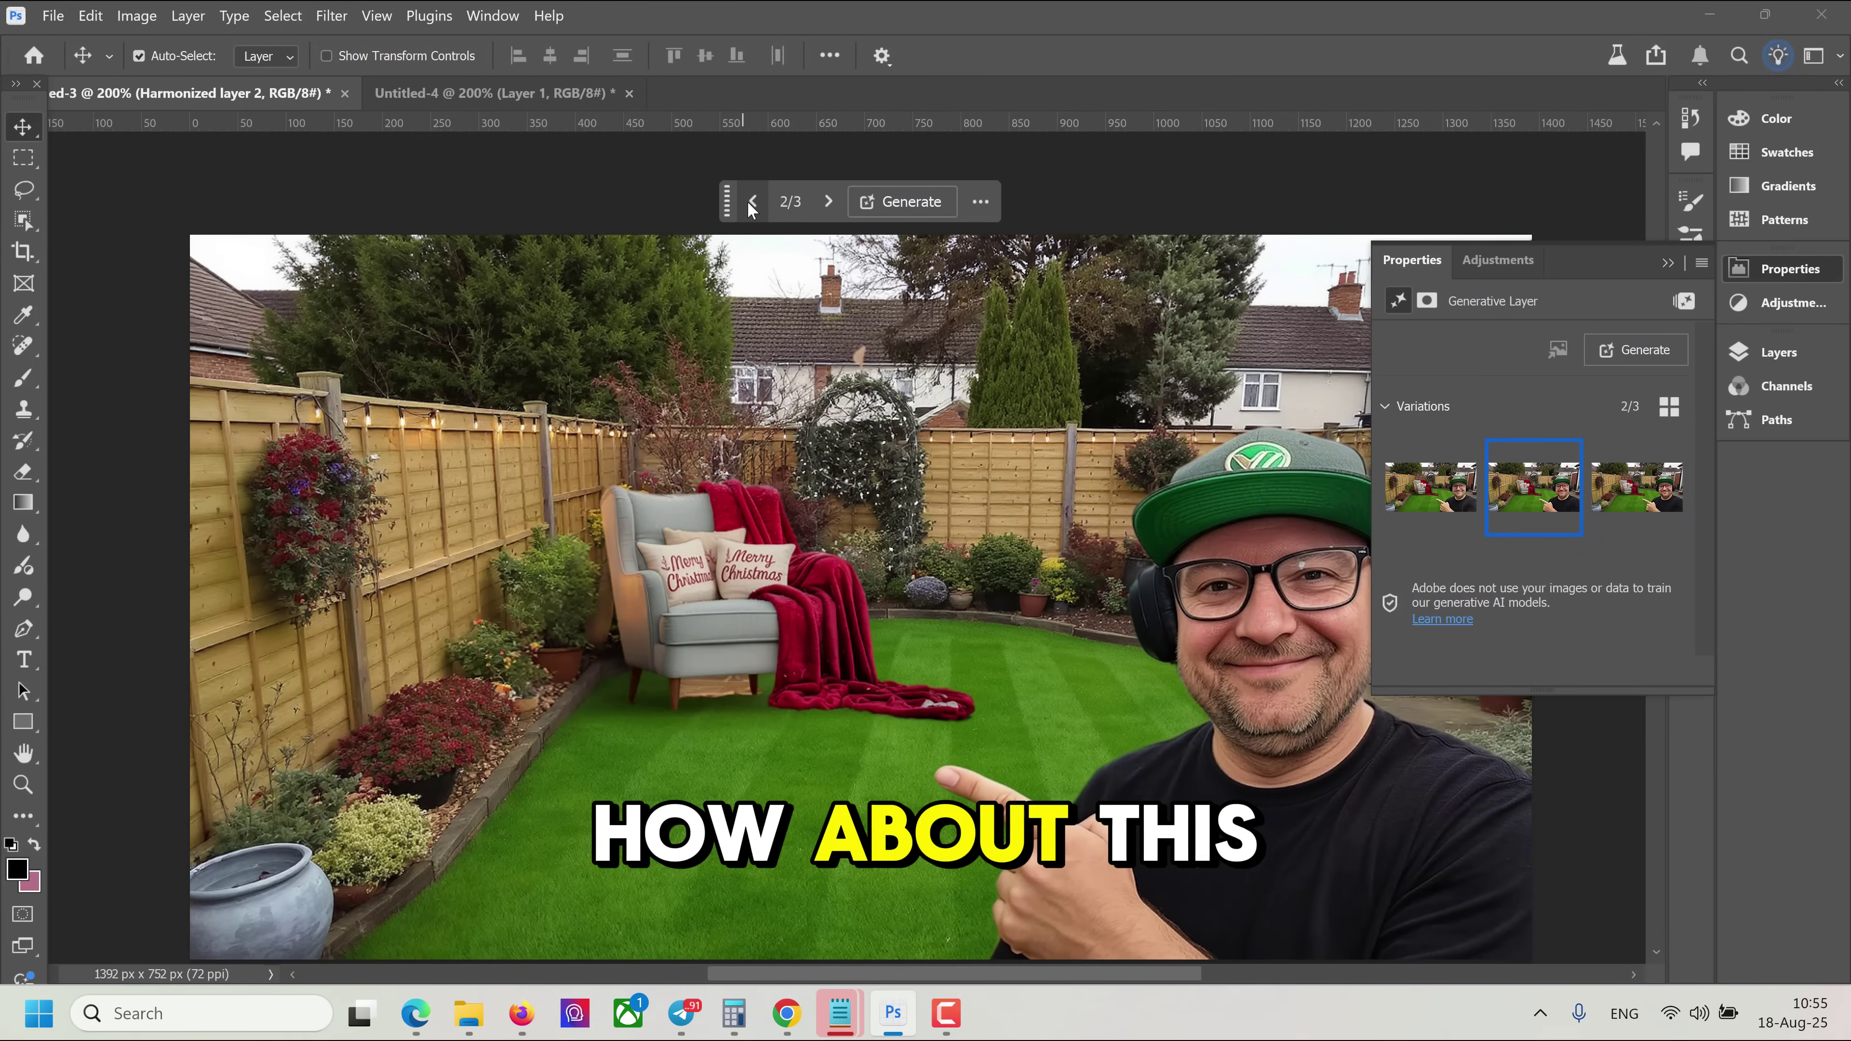
{"action": "left_click", "coordinate": [751, 205]}
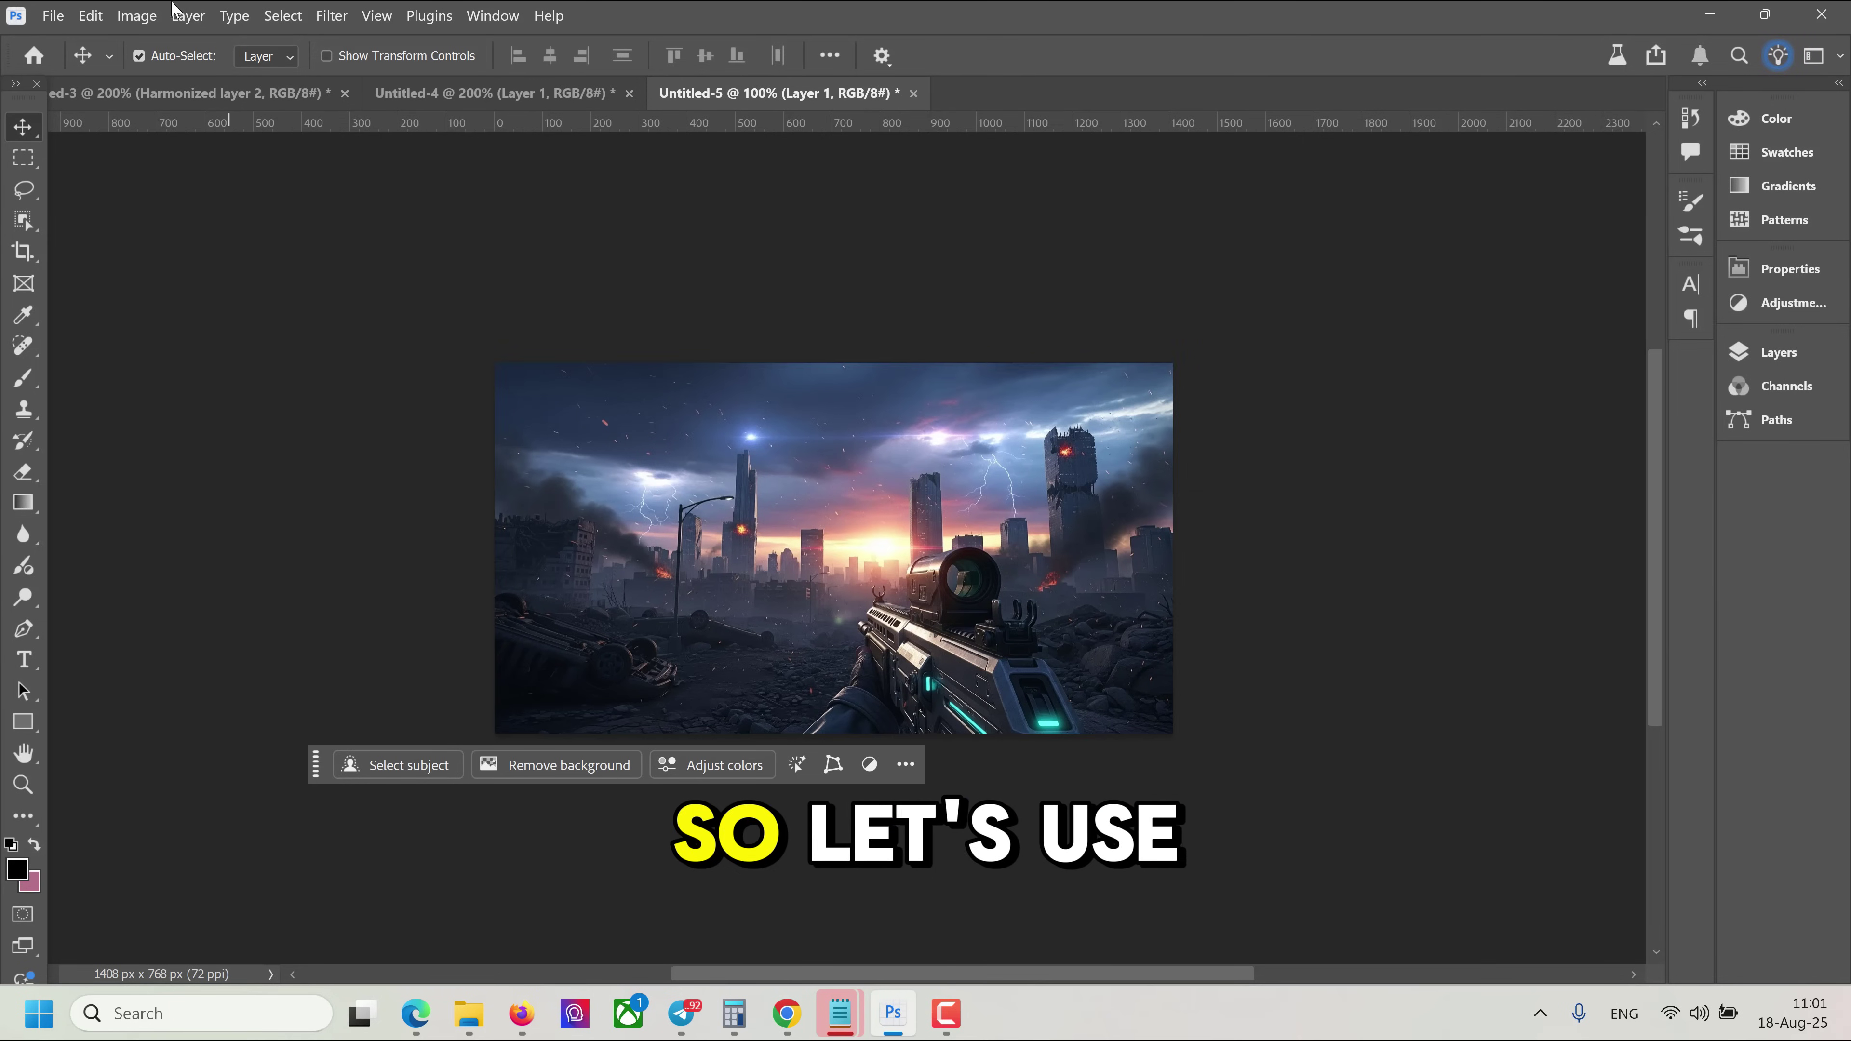
- Generatively upscale the city screenshot 2x into a new 2816 × 1536 px document
{"action": "left_click", "coordinate": [156, 18]}
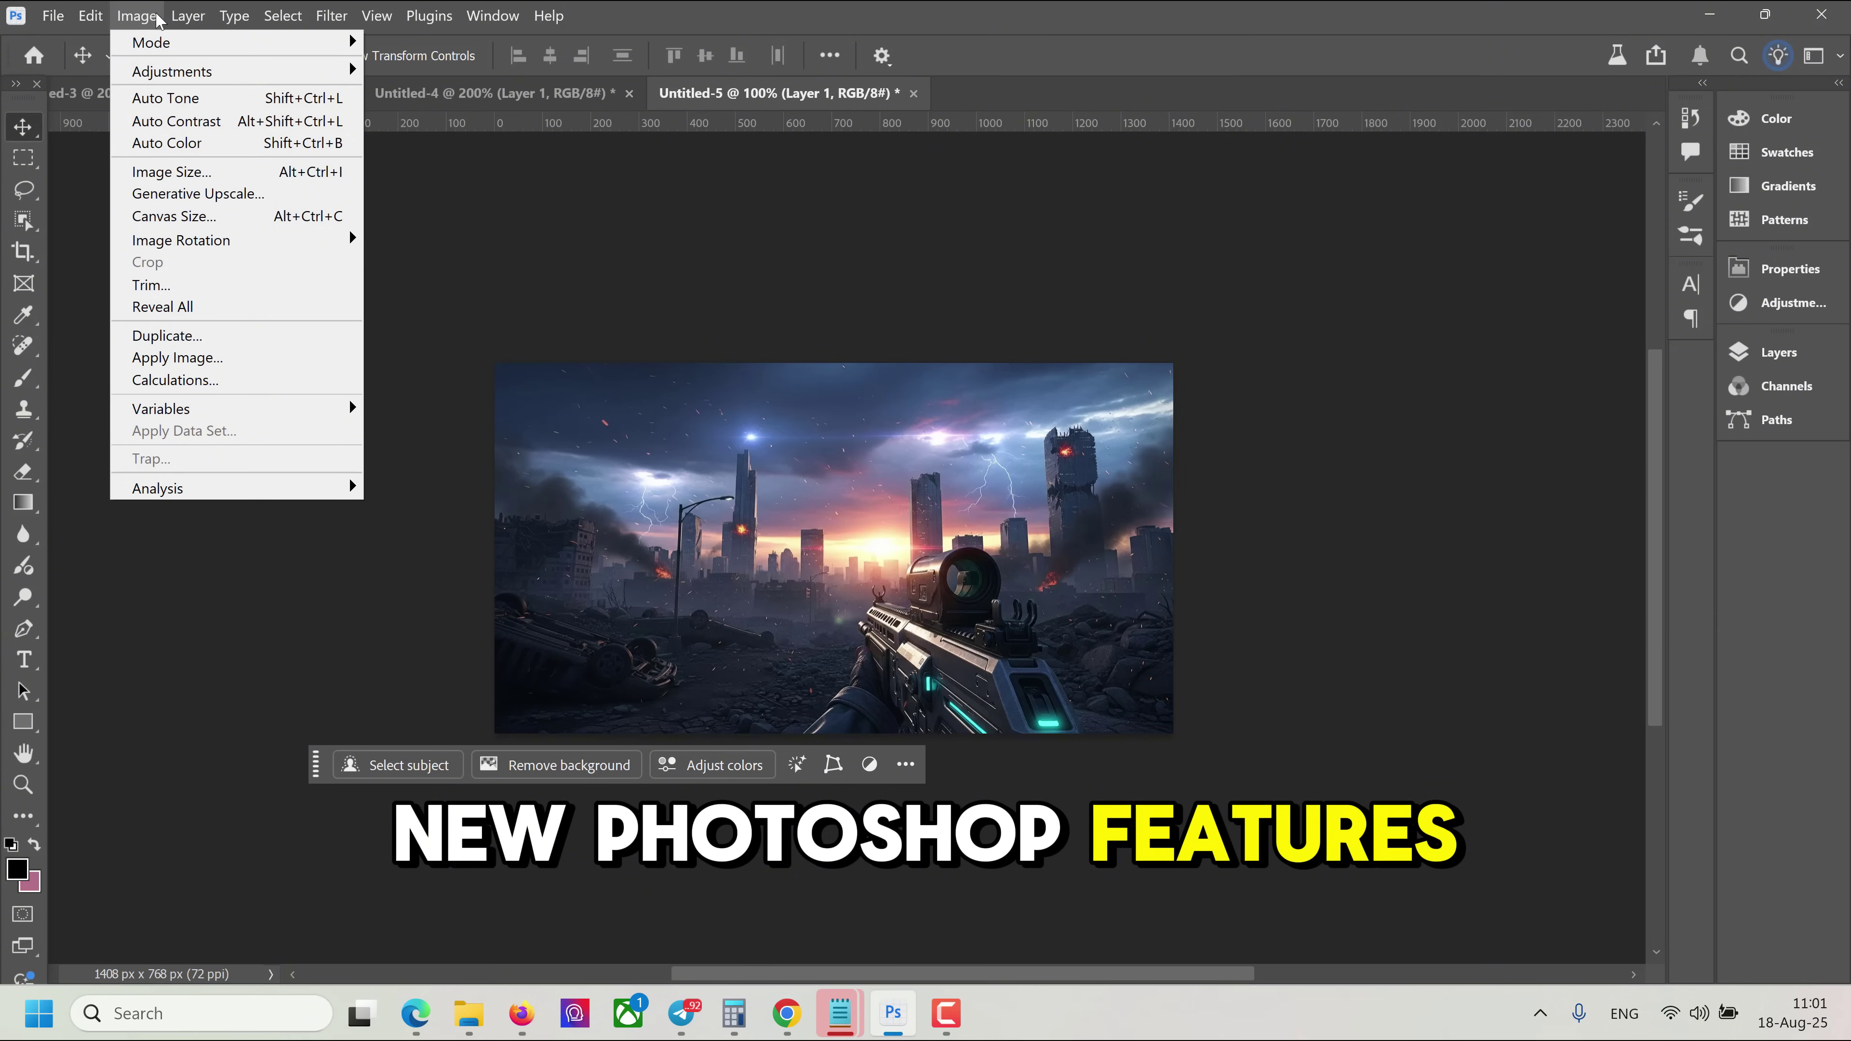
{"action": "left_click", "coordinate": [171, 172]}
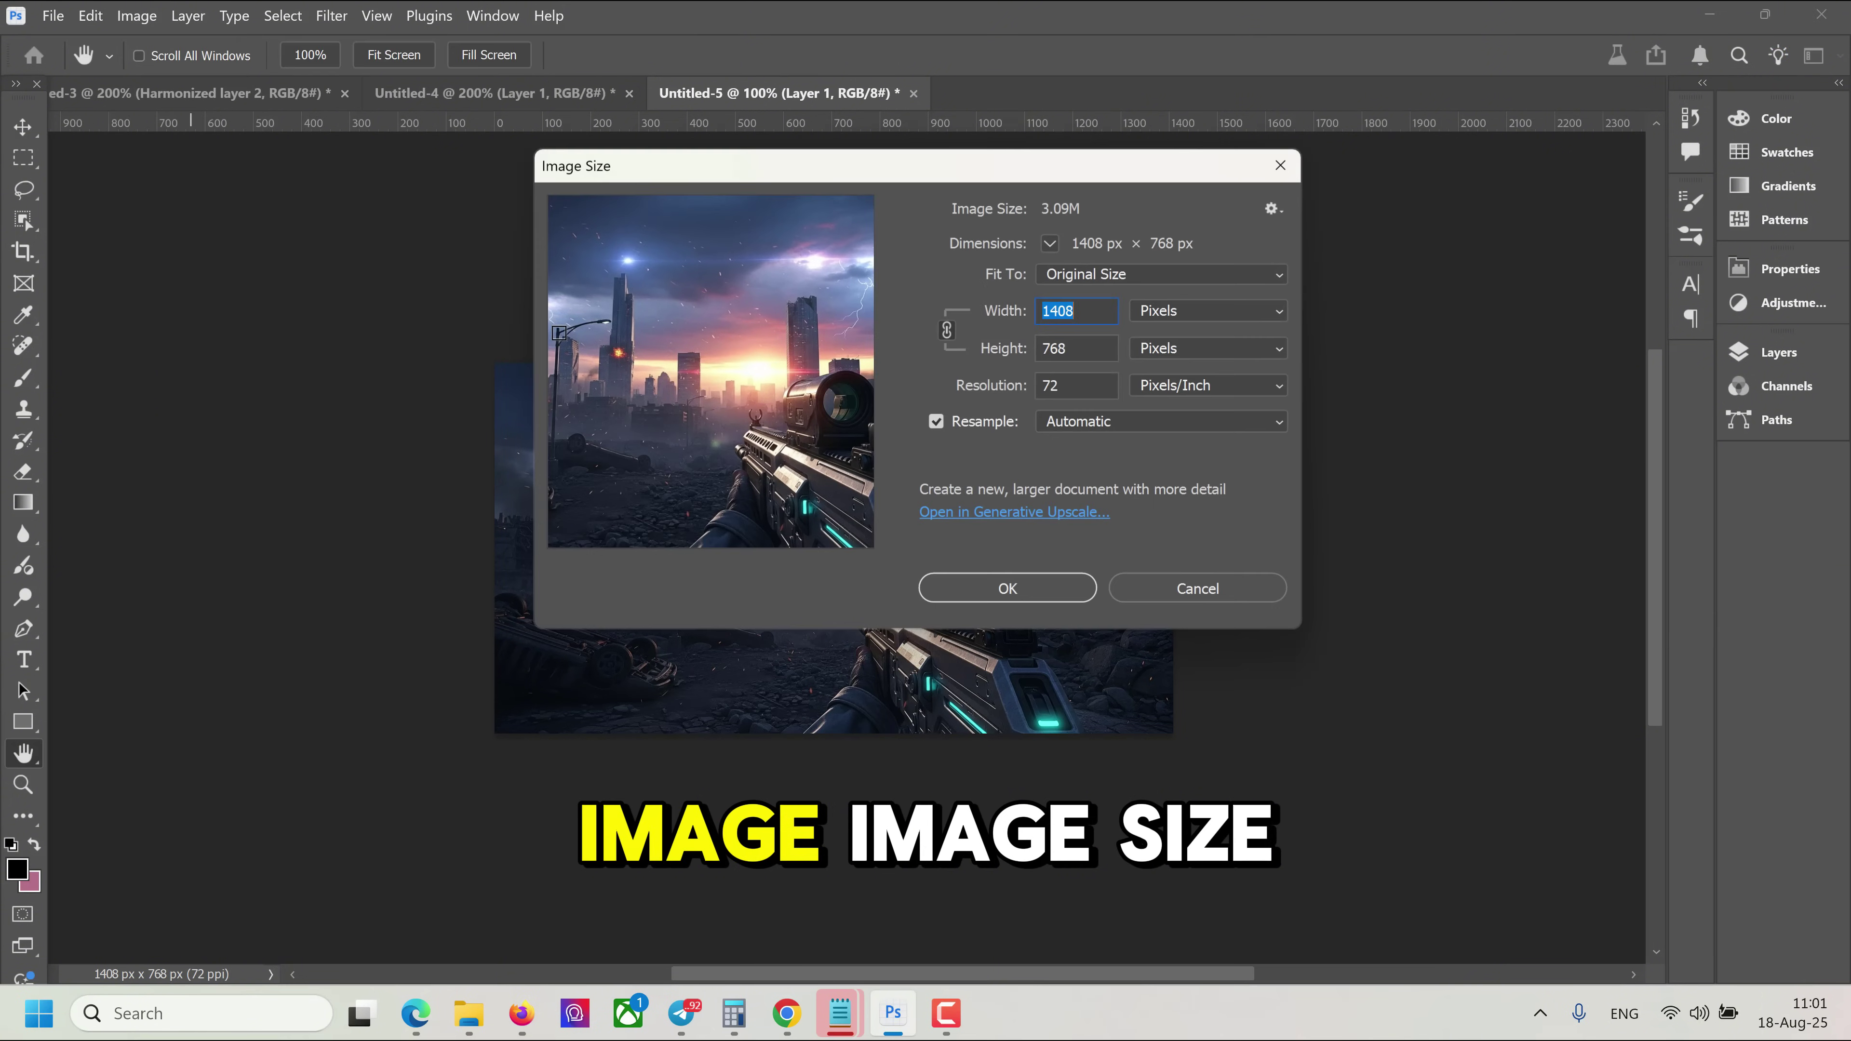
{"action": "left_click", "coordinate": [1004, 513]}
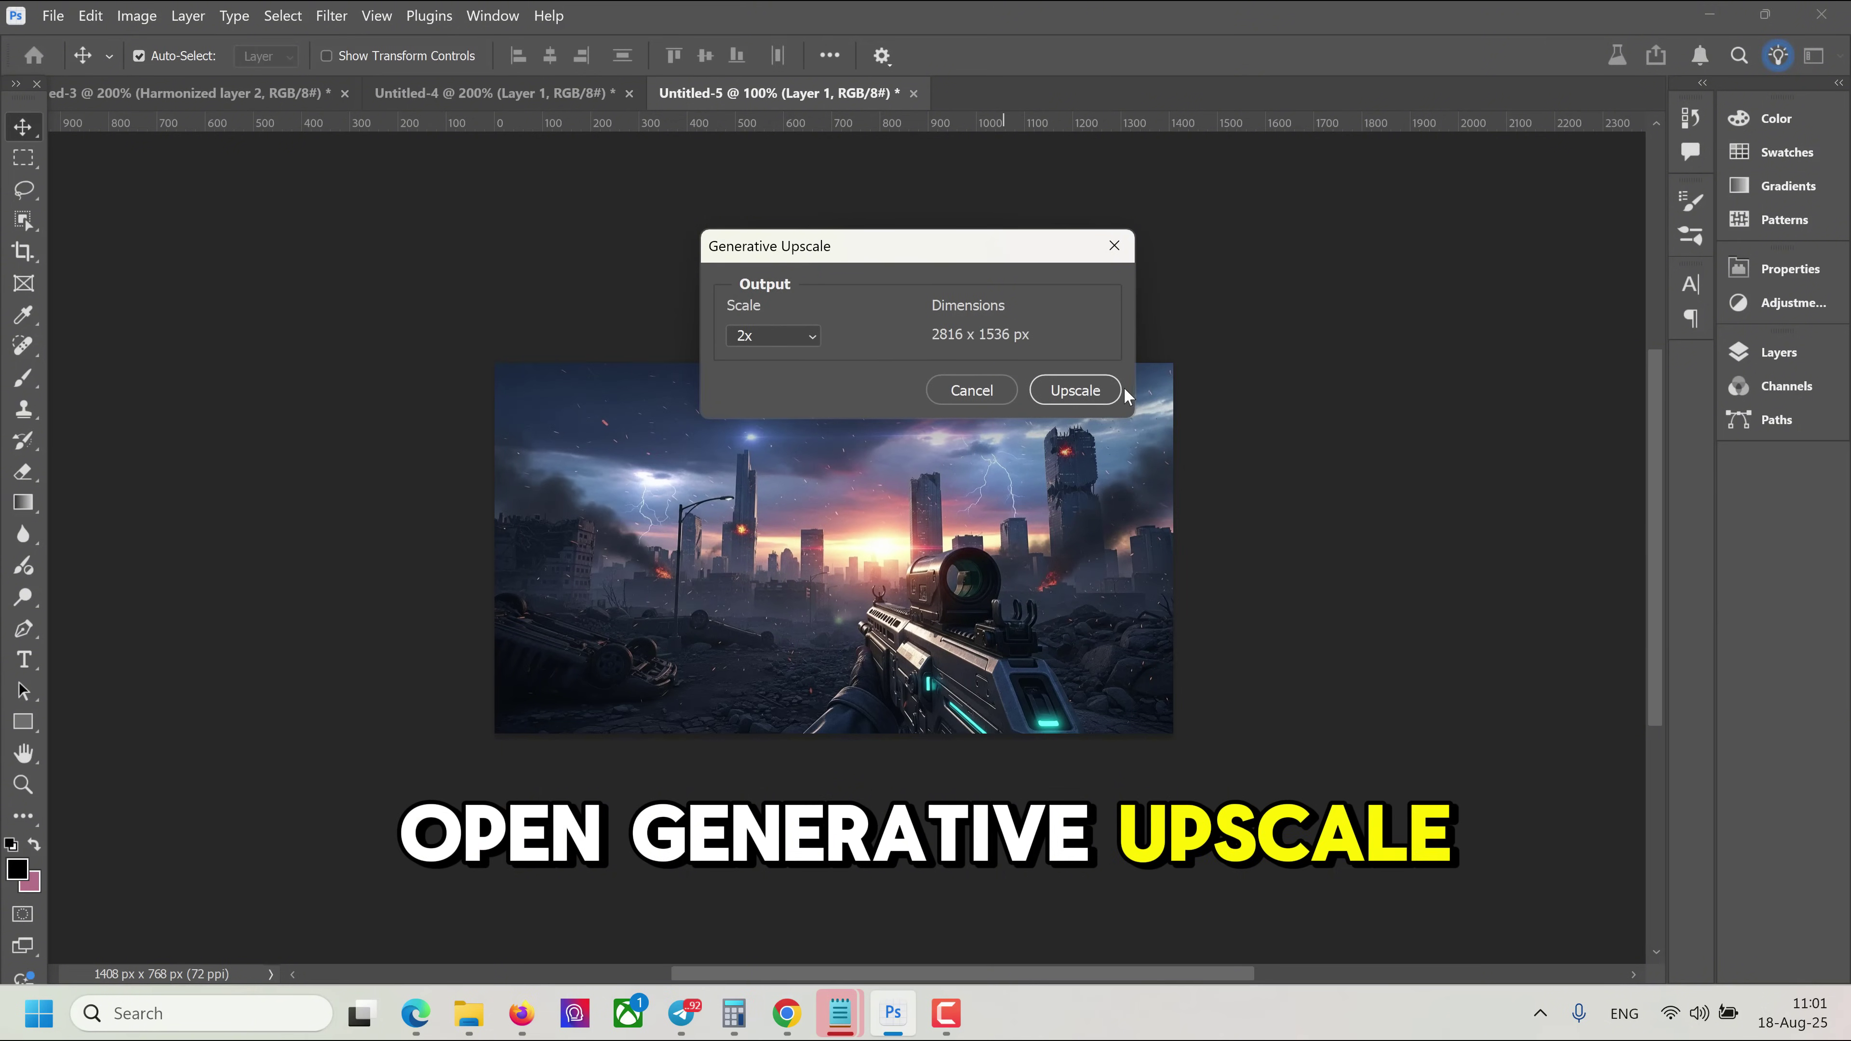
{"action": "left_click", "coordinate": [1085, 389]}
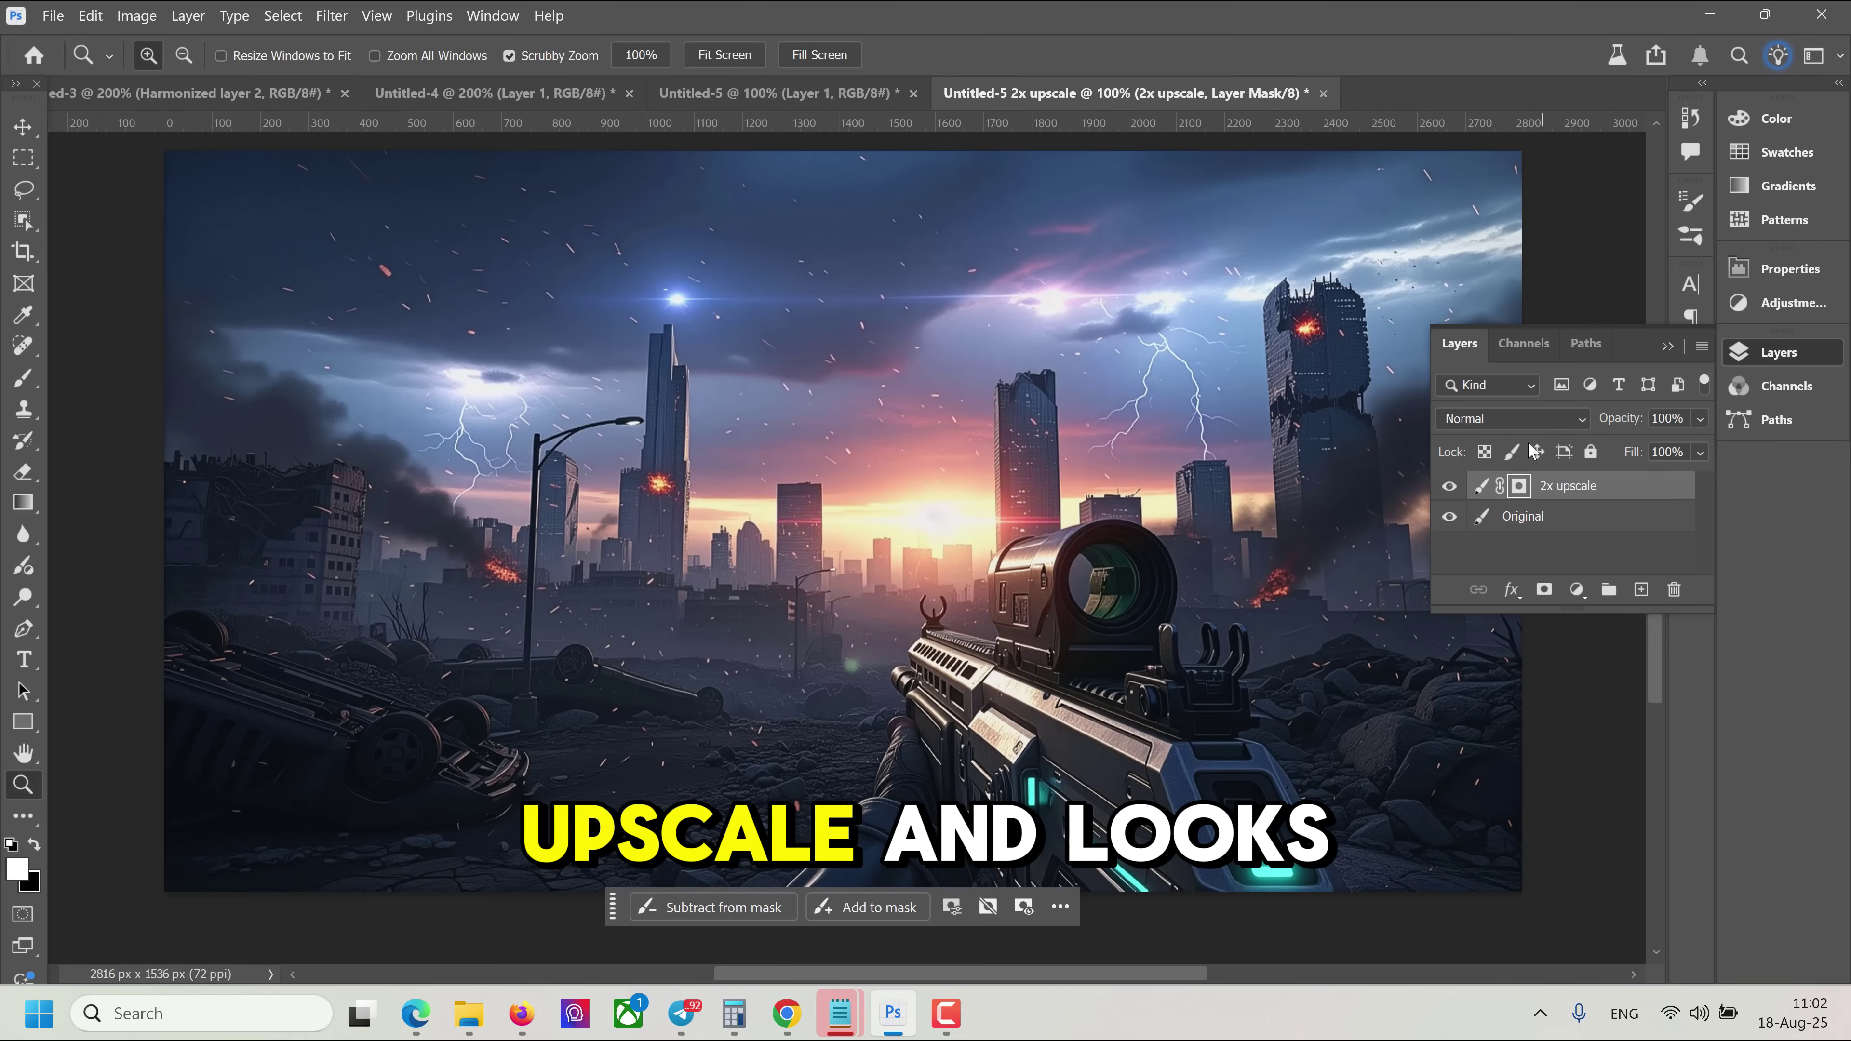
- Toggle the 2x upscale layer off and on to compare it with Original
{"action": "left_click", "coordinate": [1451, 487]}
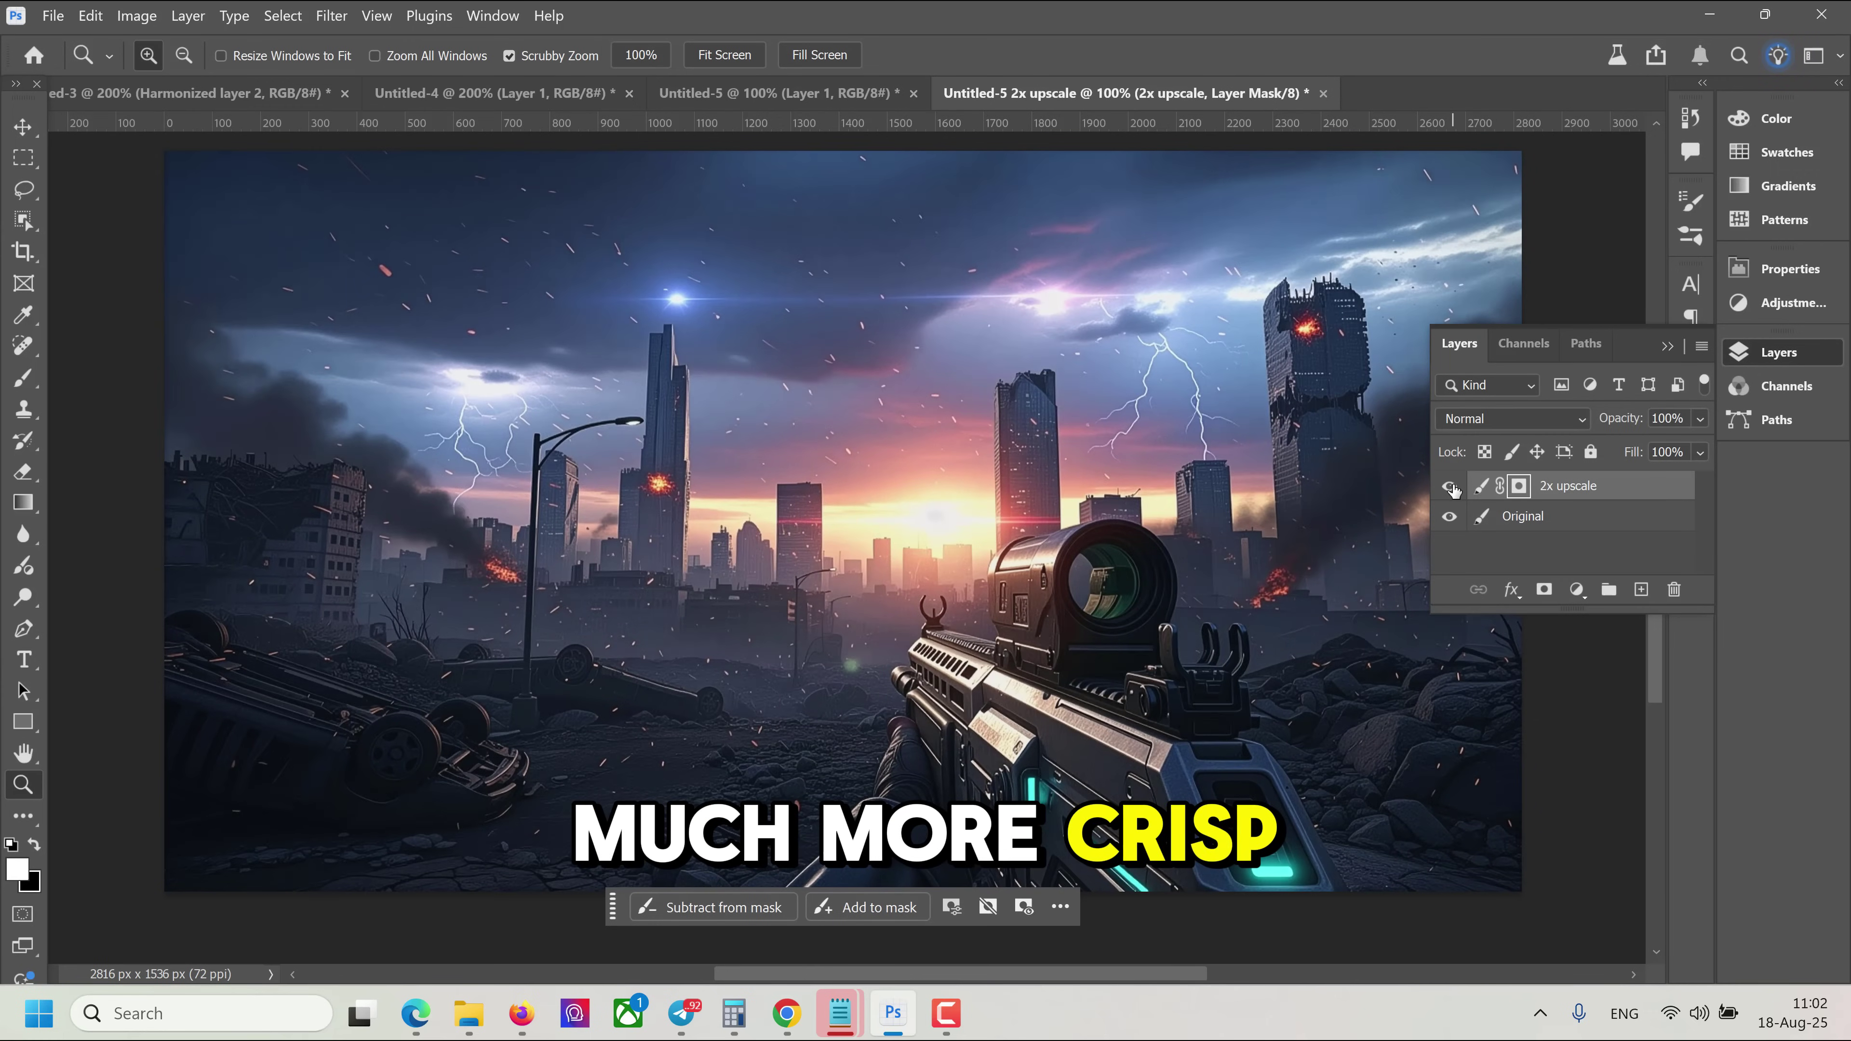
{"action": "left_click", "coordinate": [1451, 487]}
{"action": "left_click", "coordinate": [1451, 487]}
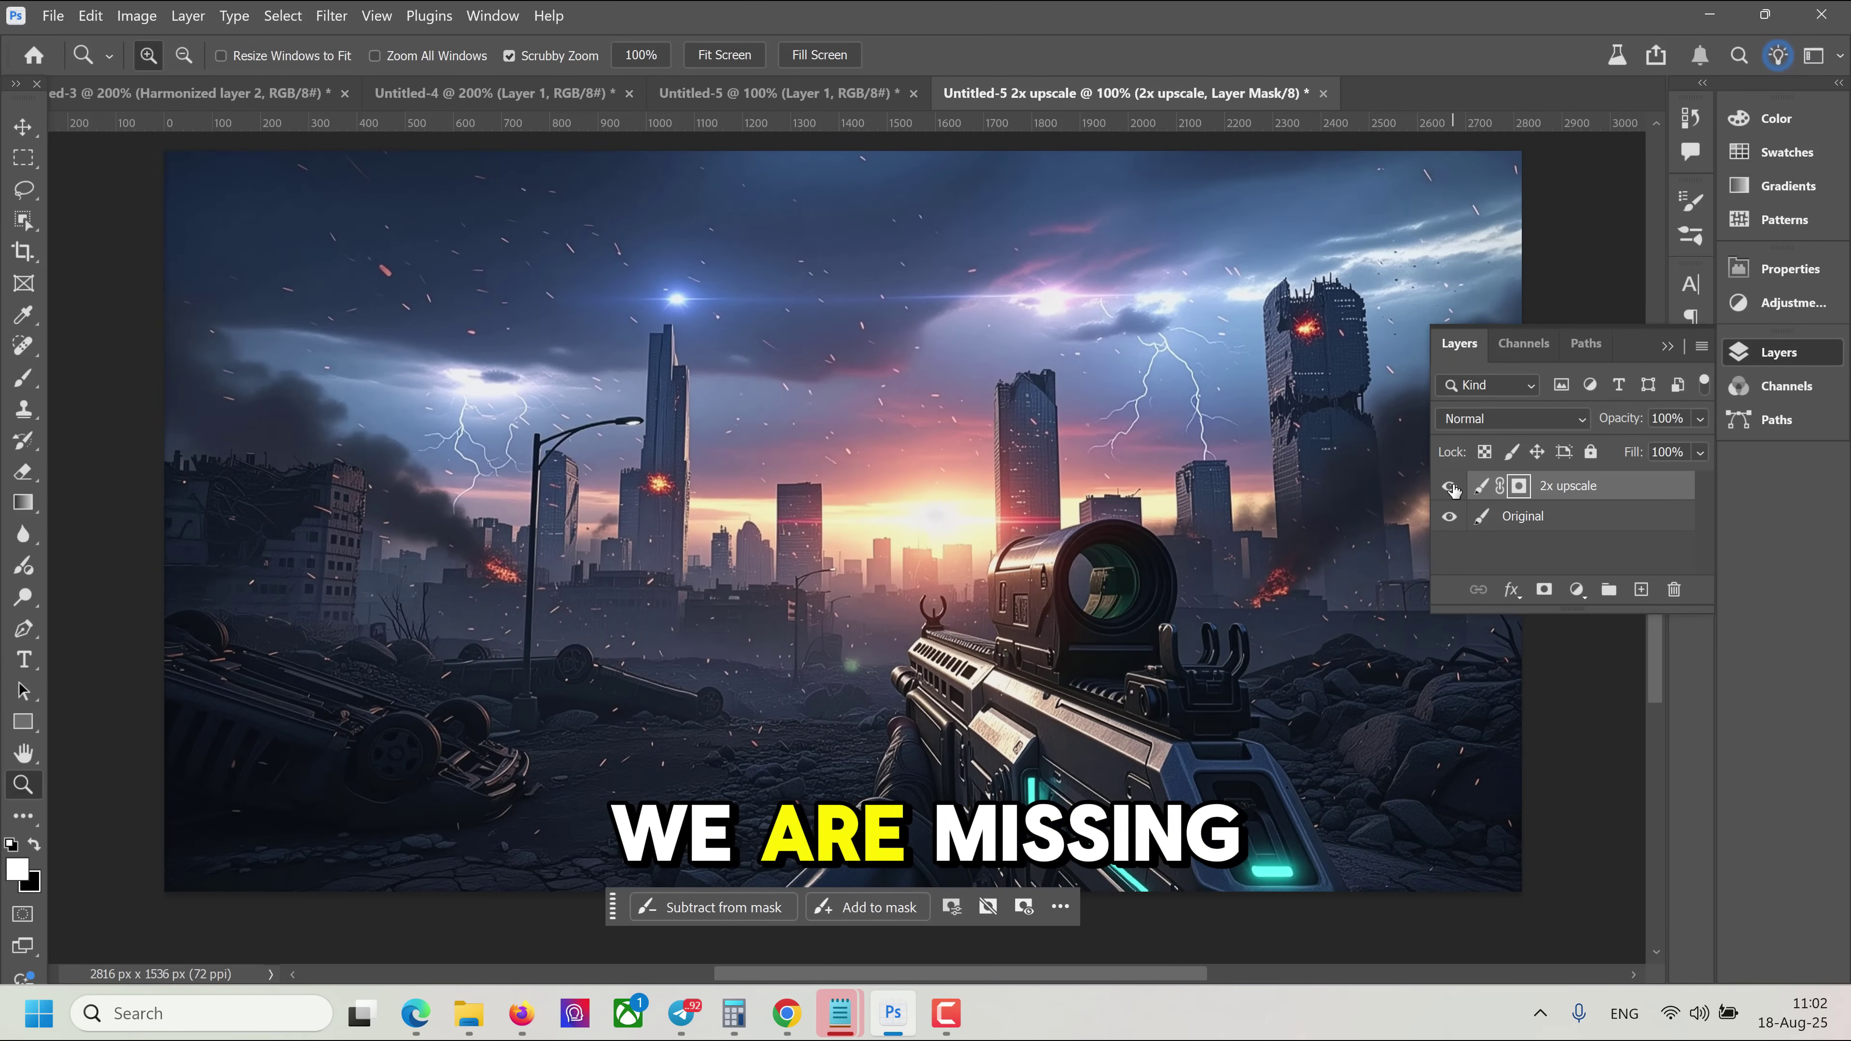
{"action": "scroll", "coordinate": [755, 430], "scroll_direction": "up", "scroll_amount": 1}
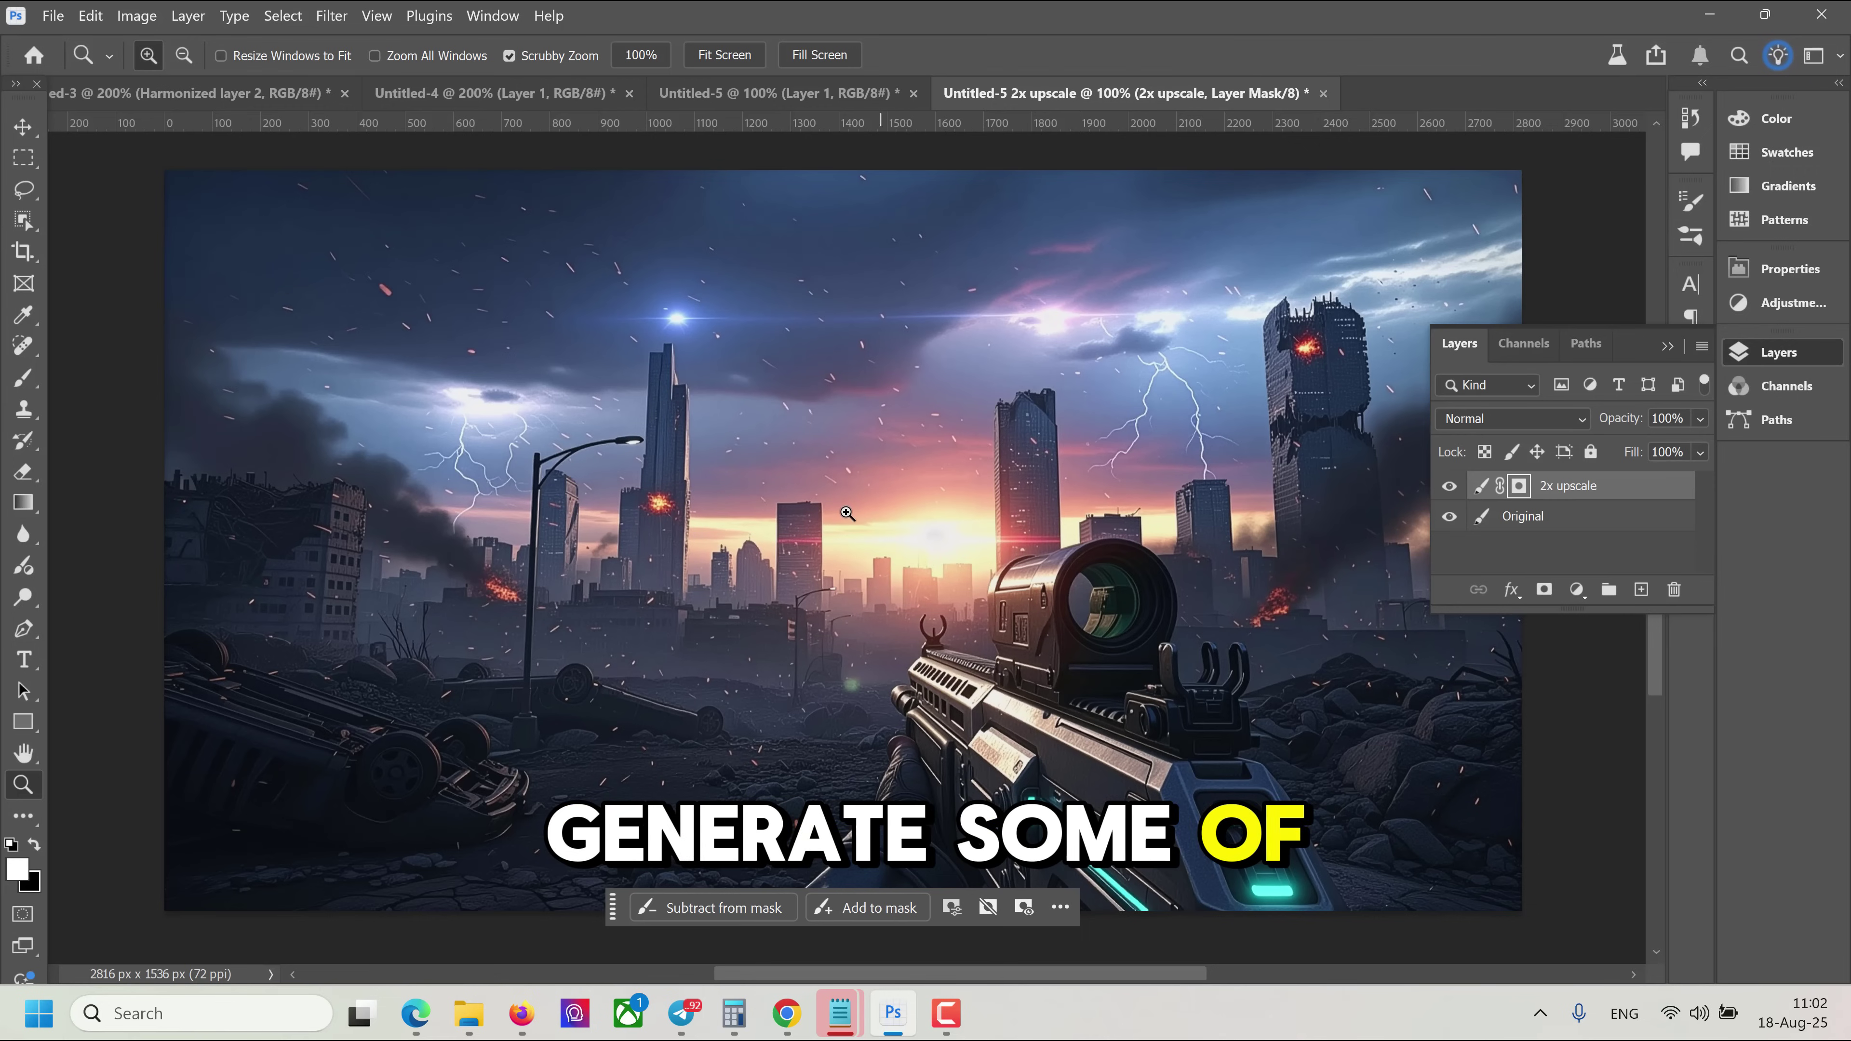
- Lasso a freehand selection around the street area left of the gun
{"action": "key", "text": "l"}
{"action": "left_click_drag", "start_coordinate": [848, 512], "coordinate": [830, 554]}
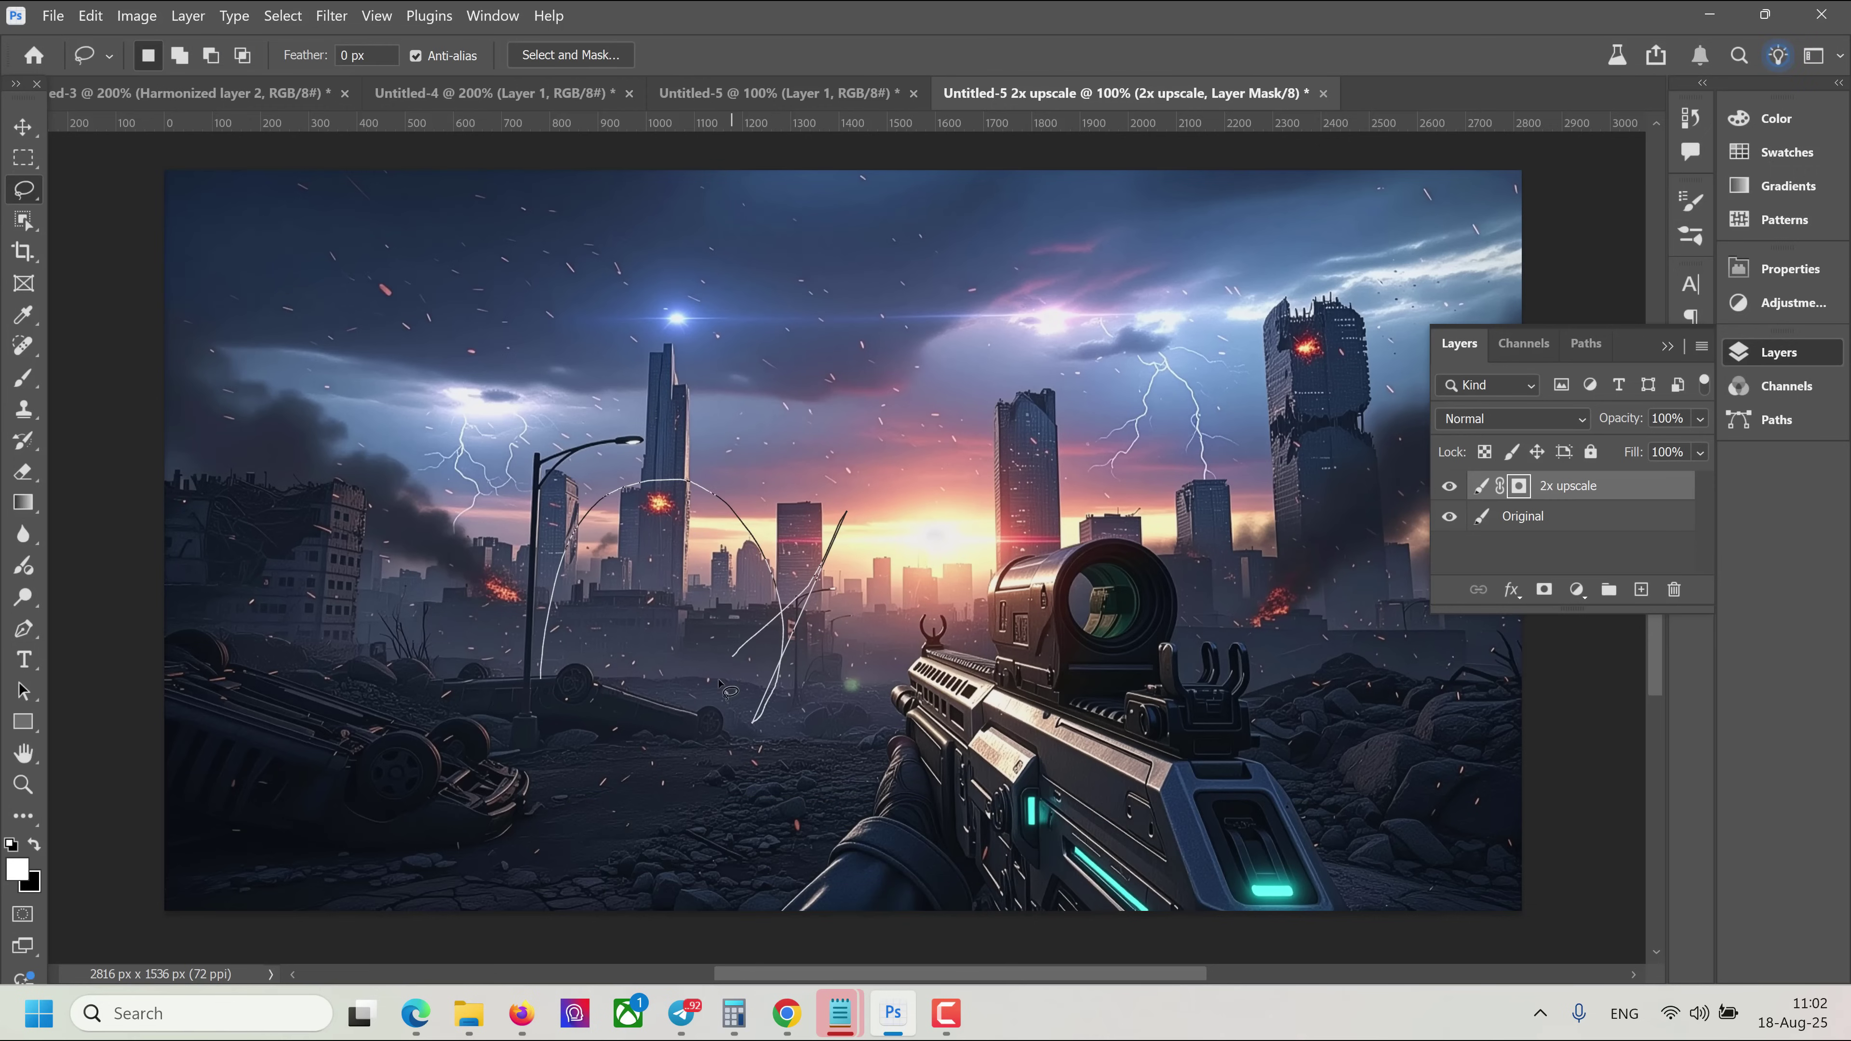
{"action": "left_click_drag", "start_coordinate": [711, 742], "coordinate": [718, 740]}
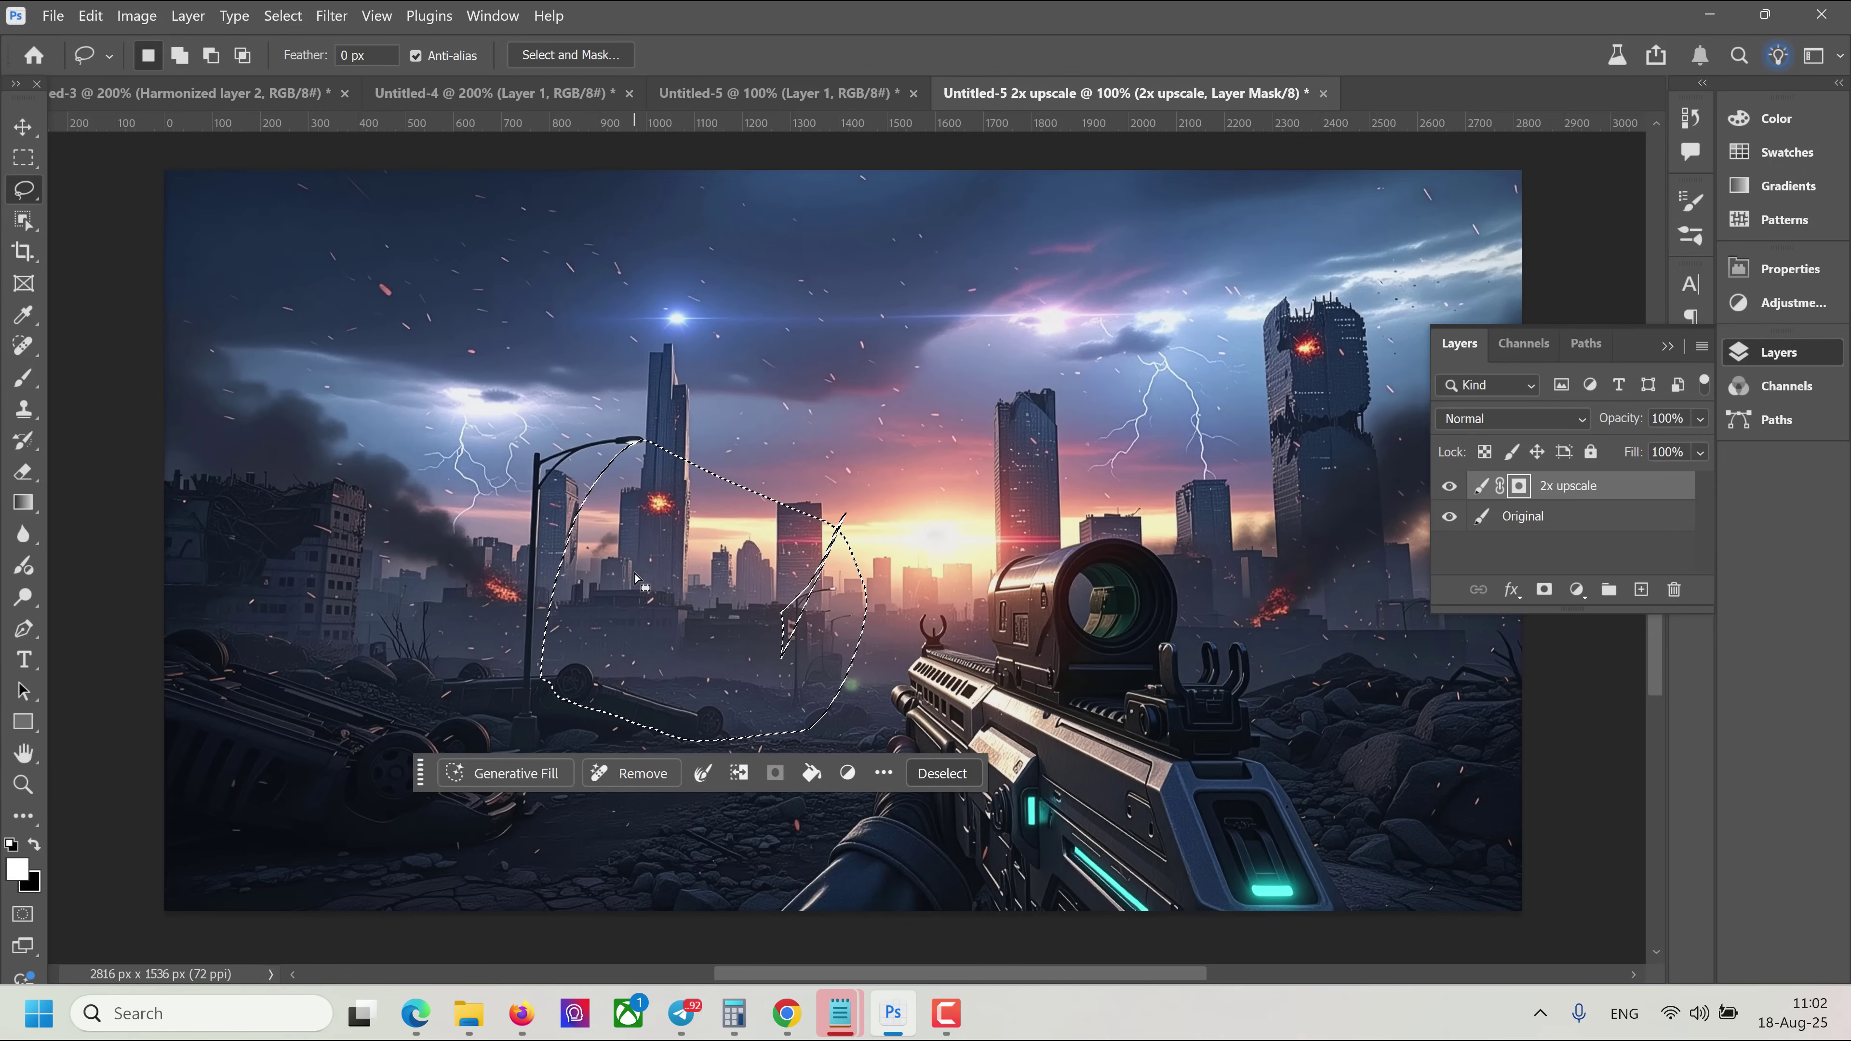
- Generative Fill the selection with the prompt 'monster is shooting at us'
{"action": "left_click", "coordinate": [515, 774]}
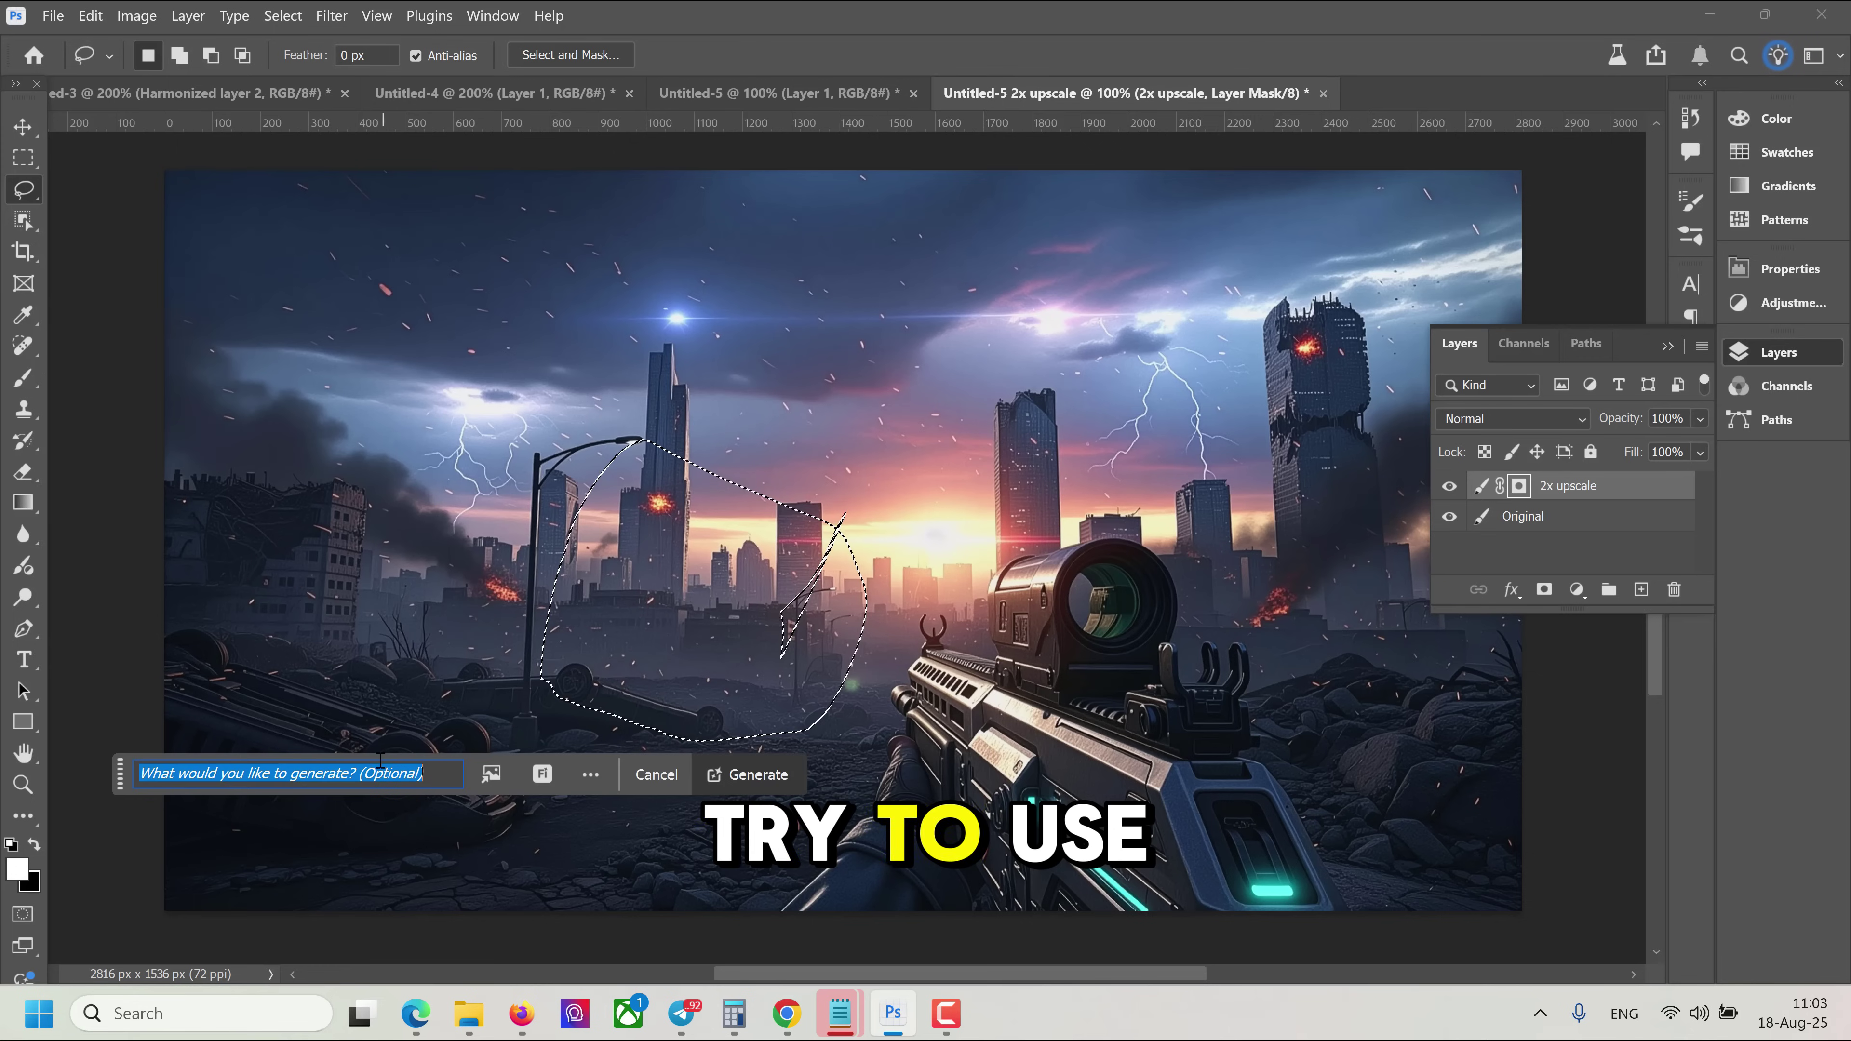
{"action": "type", "text": "monst"}
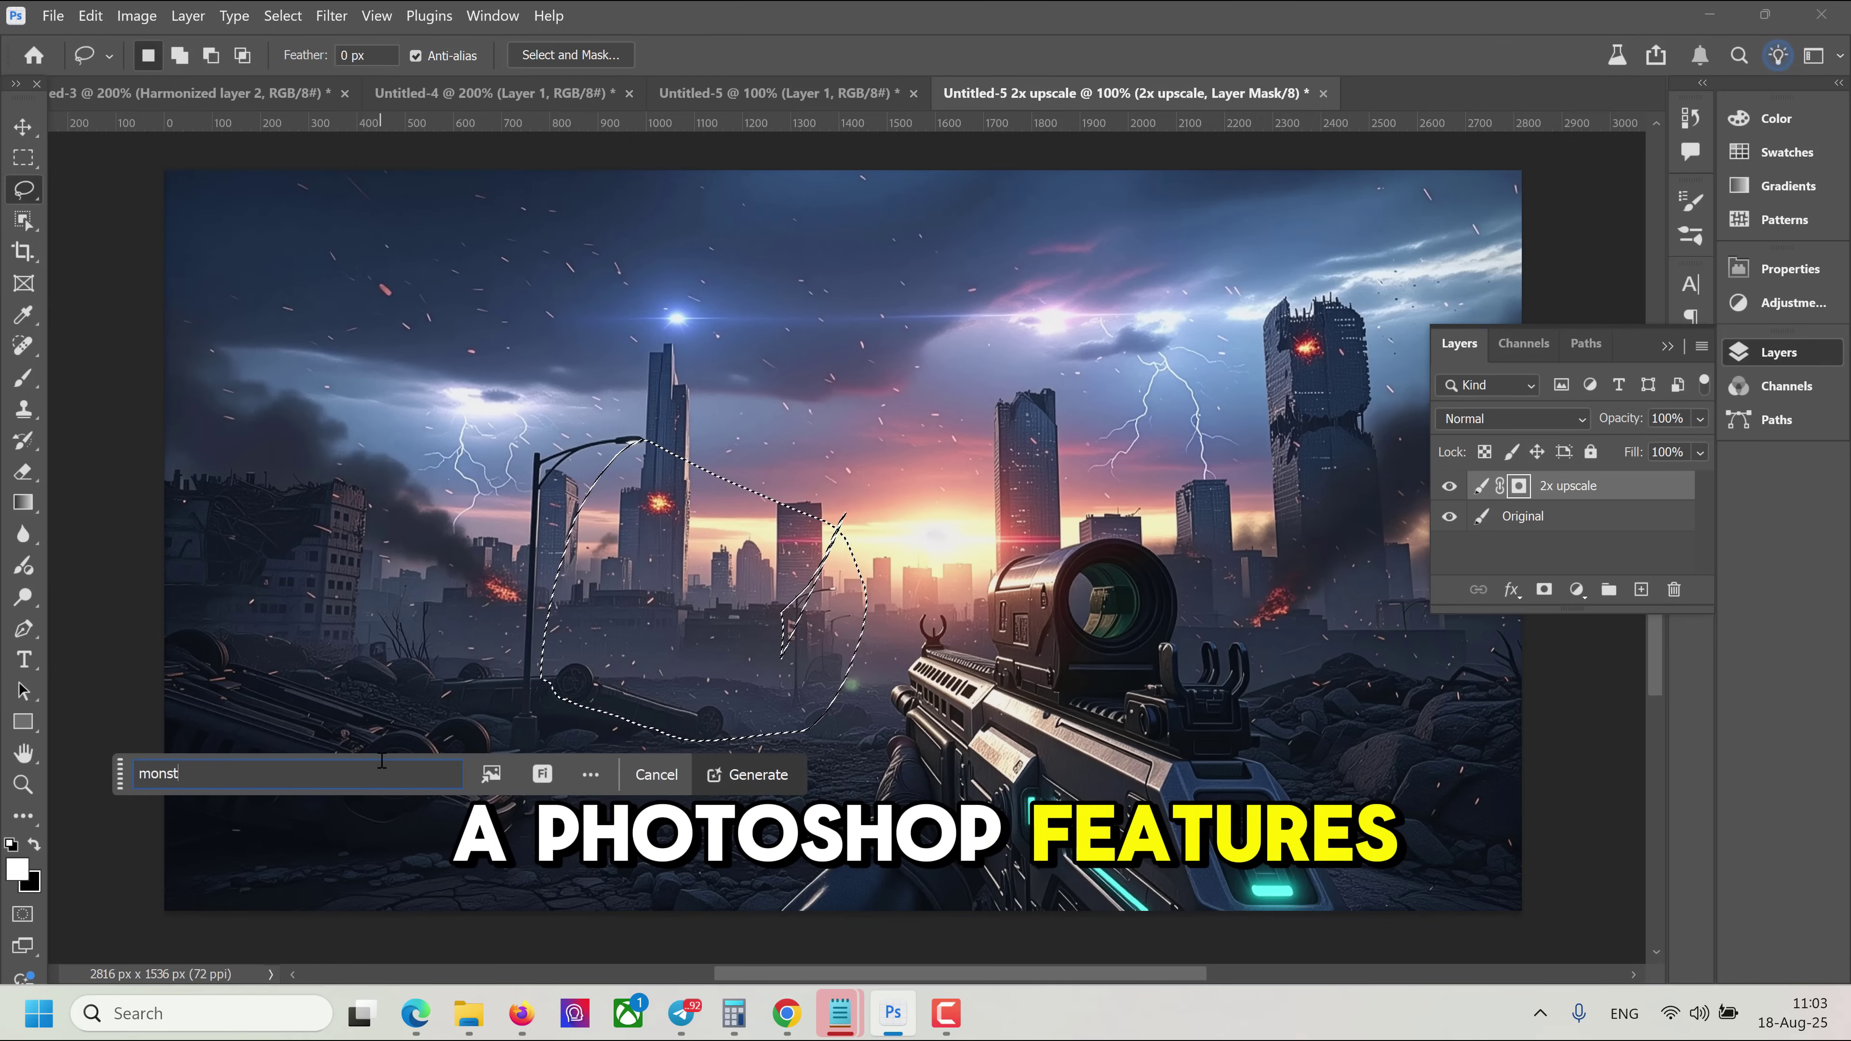
{"action": "type", "text": "er is sh"}
{"action": "key", "text": "BackSpace"}
{"action": "type", "text": "sho"}
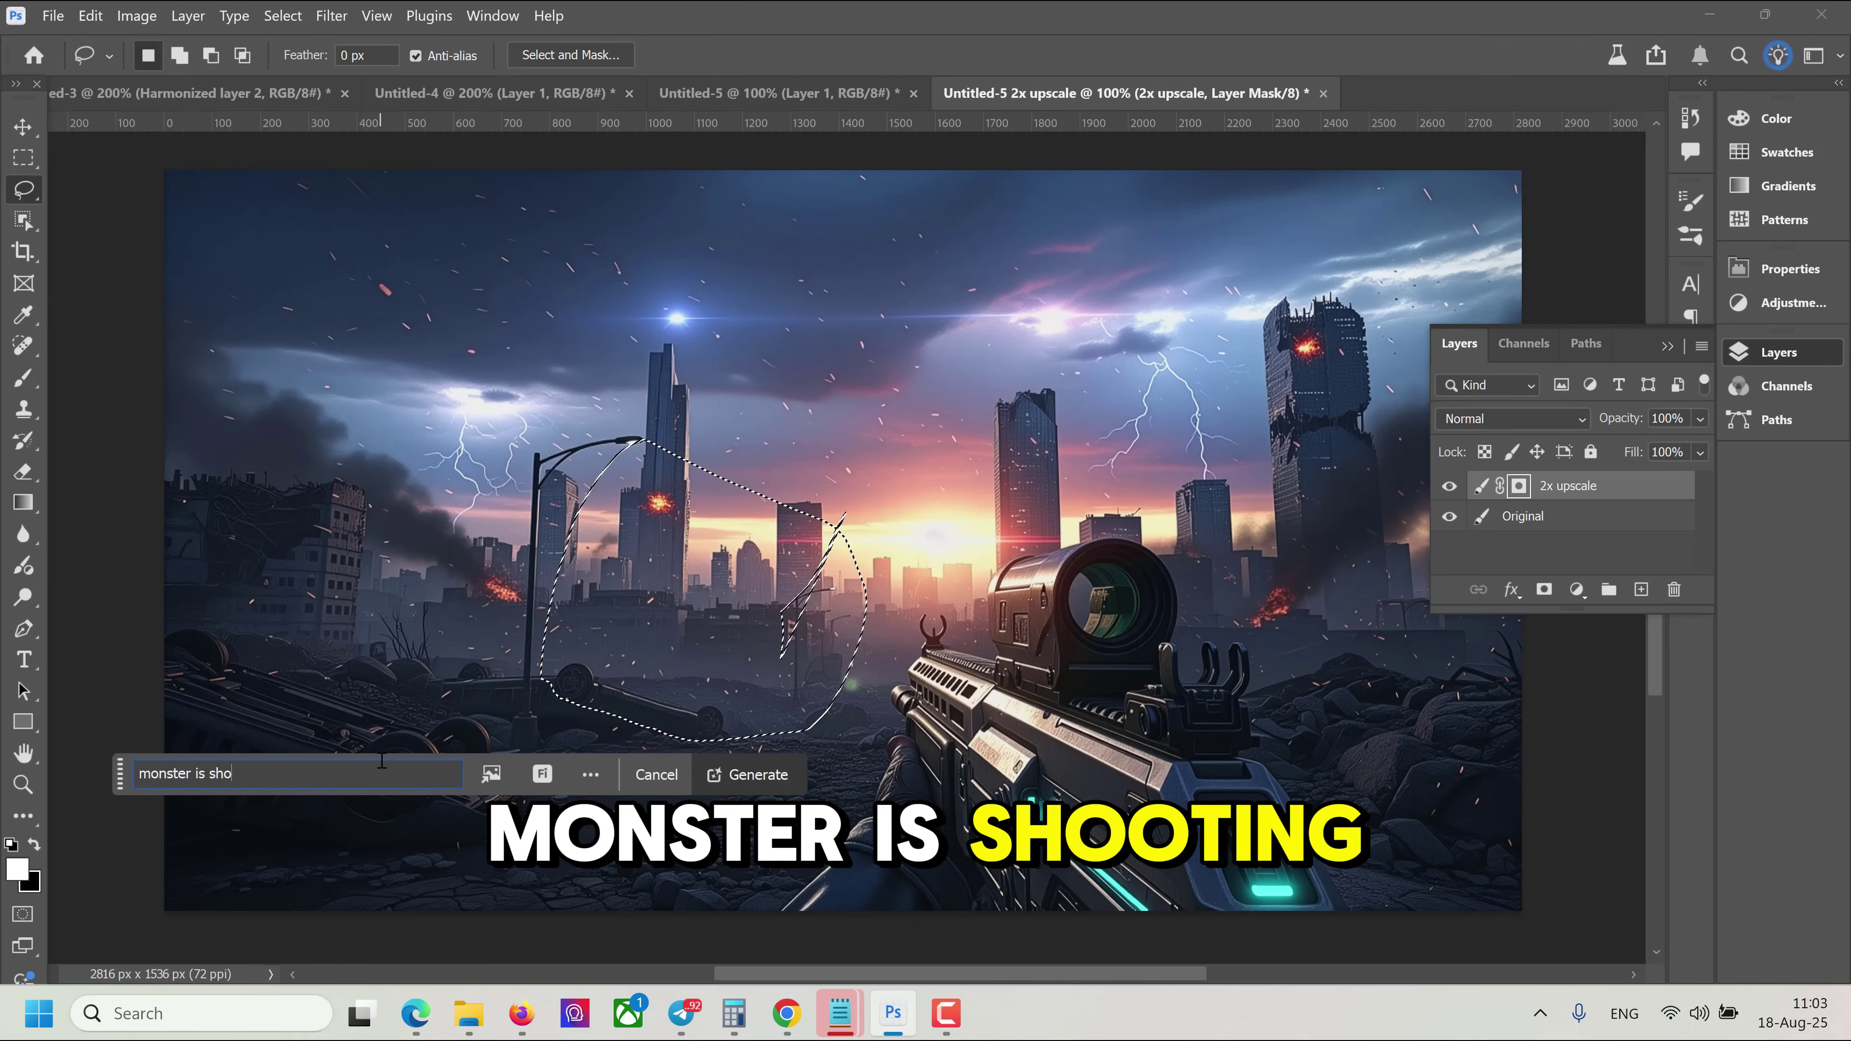
{"action": "type", "text": "oting at us with a gun"}
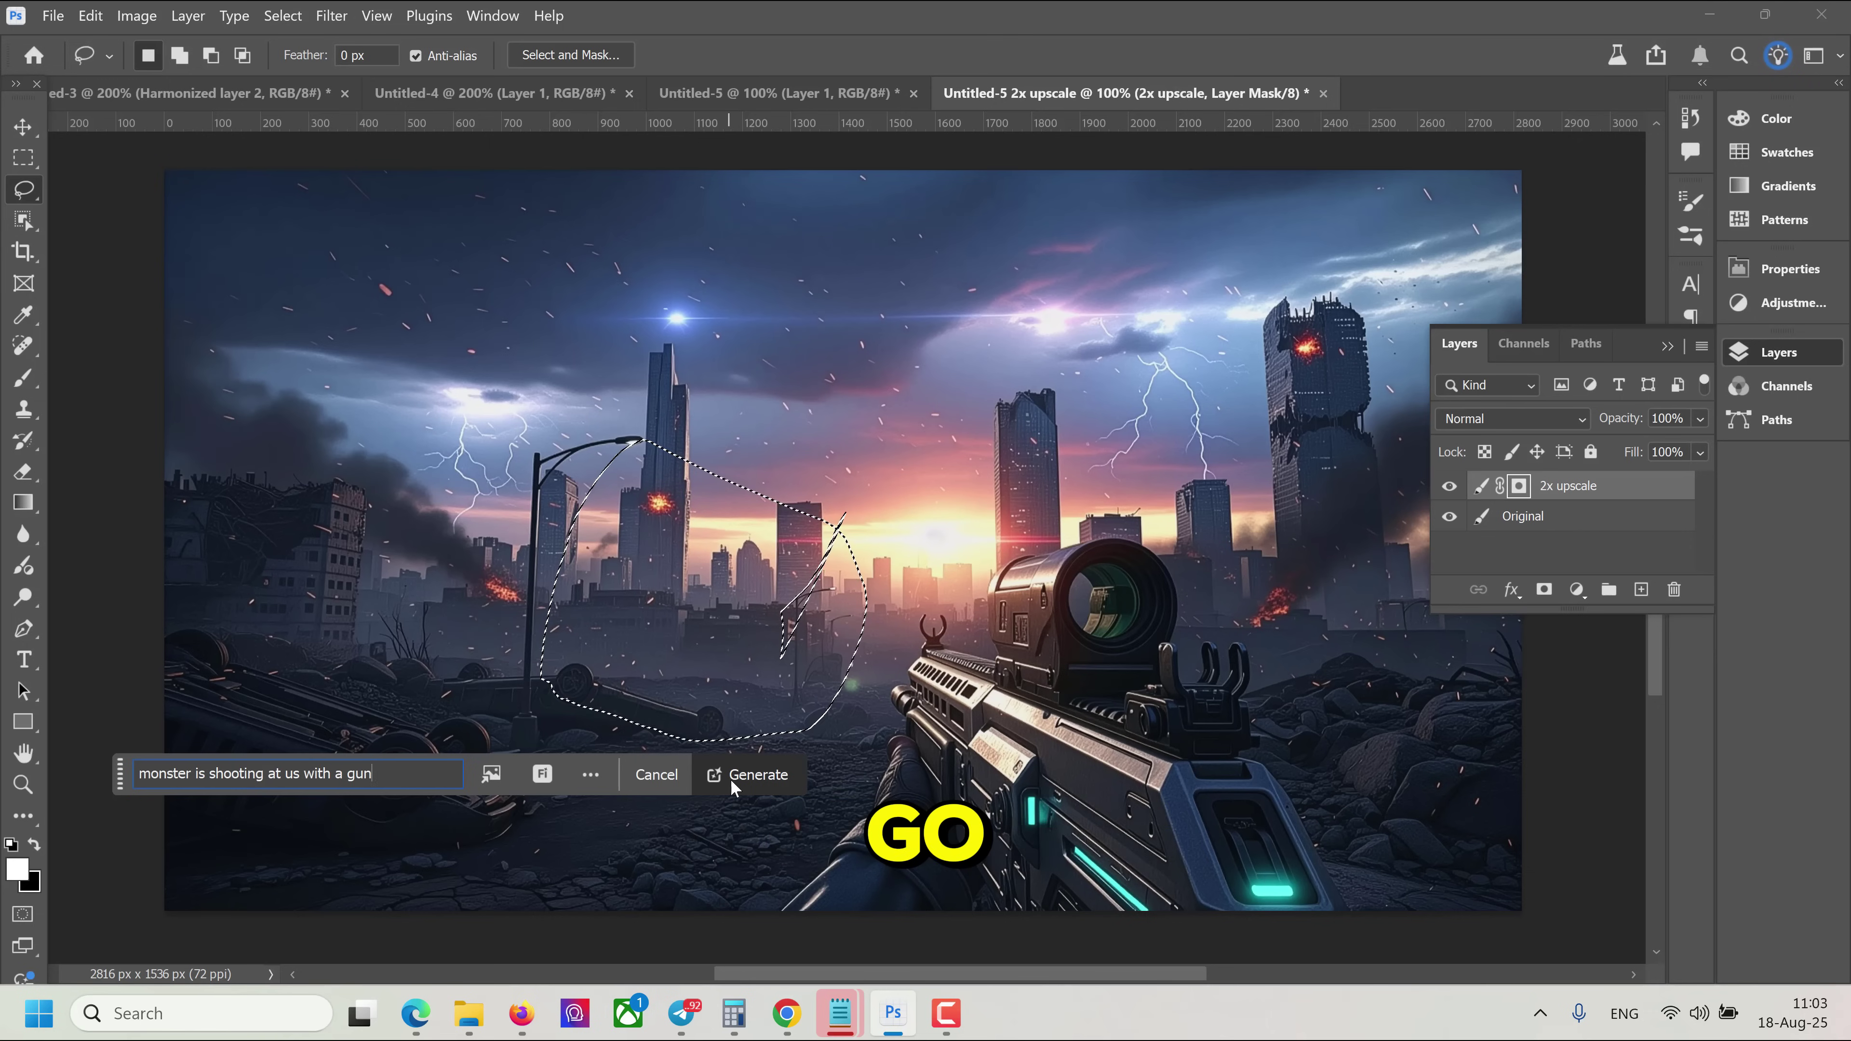
{"action": "left_click", "coordinate": [731, 779]}
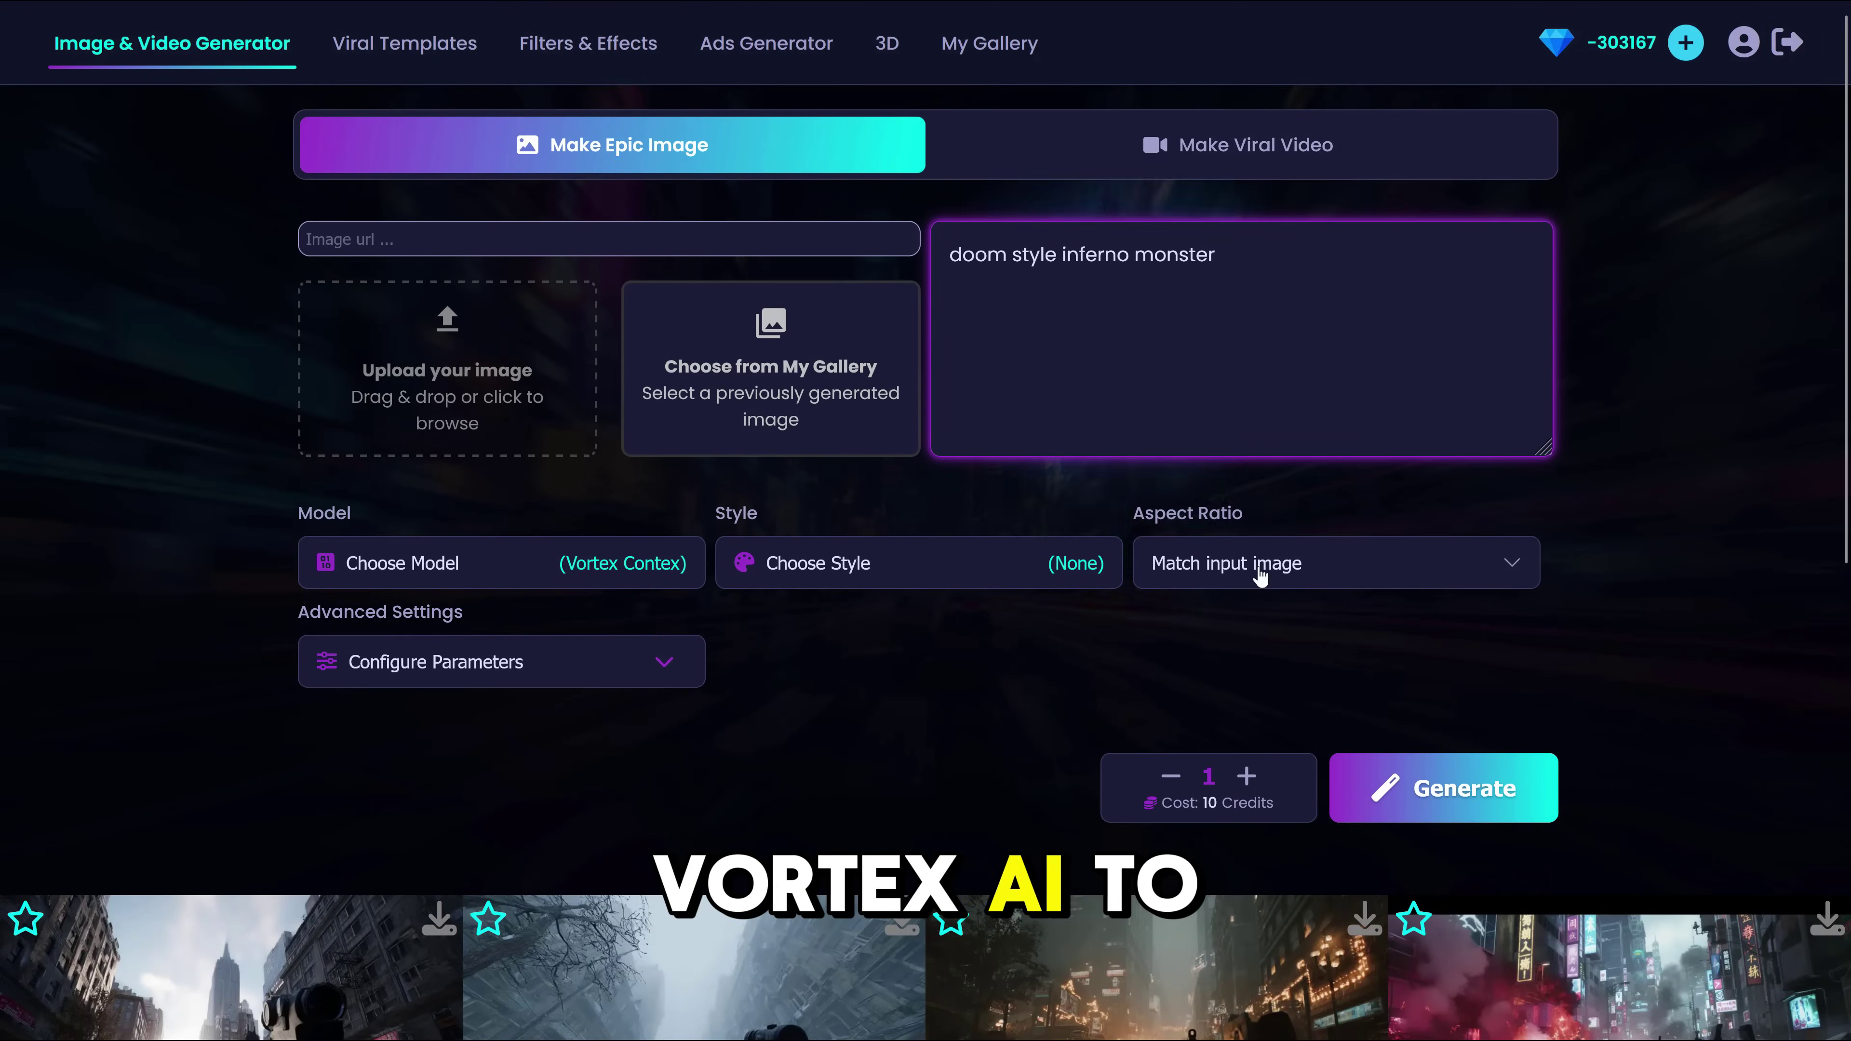
- Generate inferno monster images, then switch the image model to Vortex Muse
{"action": "left_click", "coordinate": [1409, 771]}
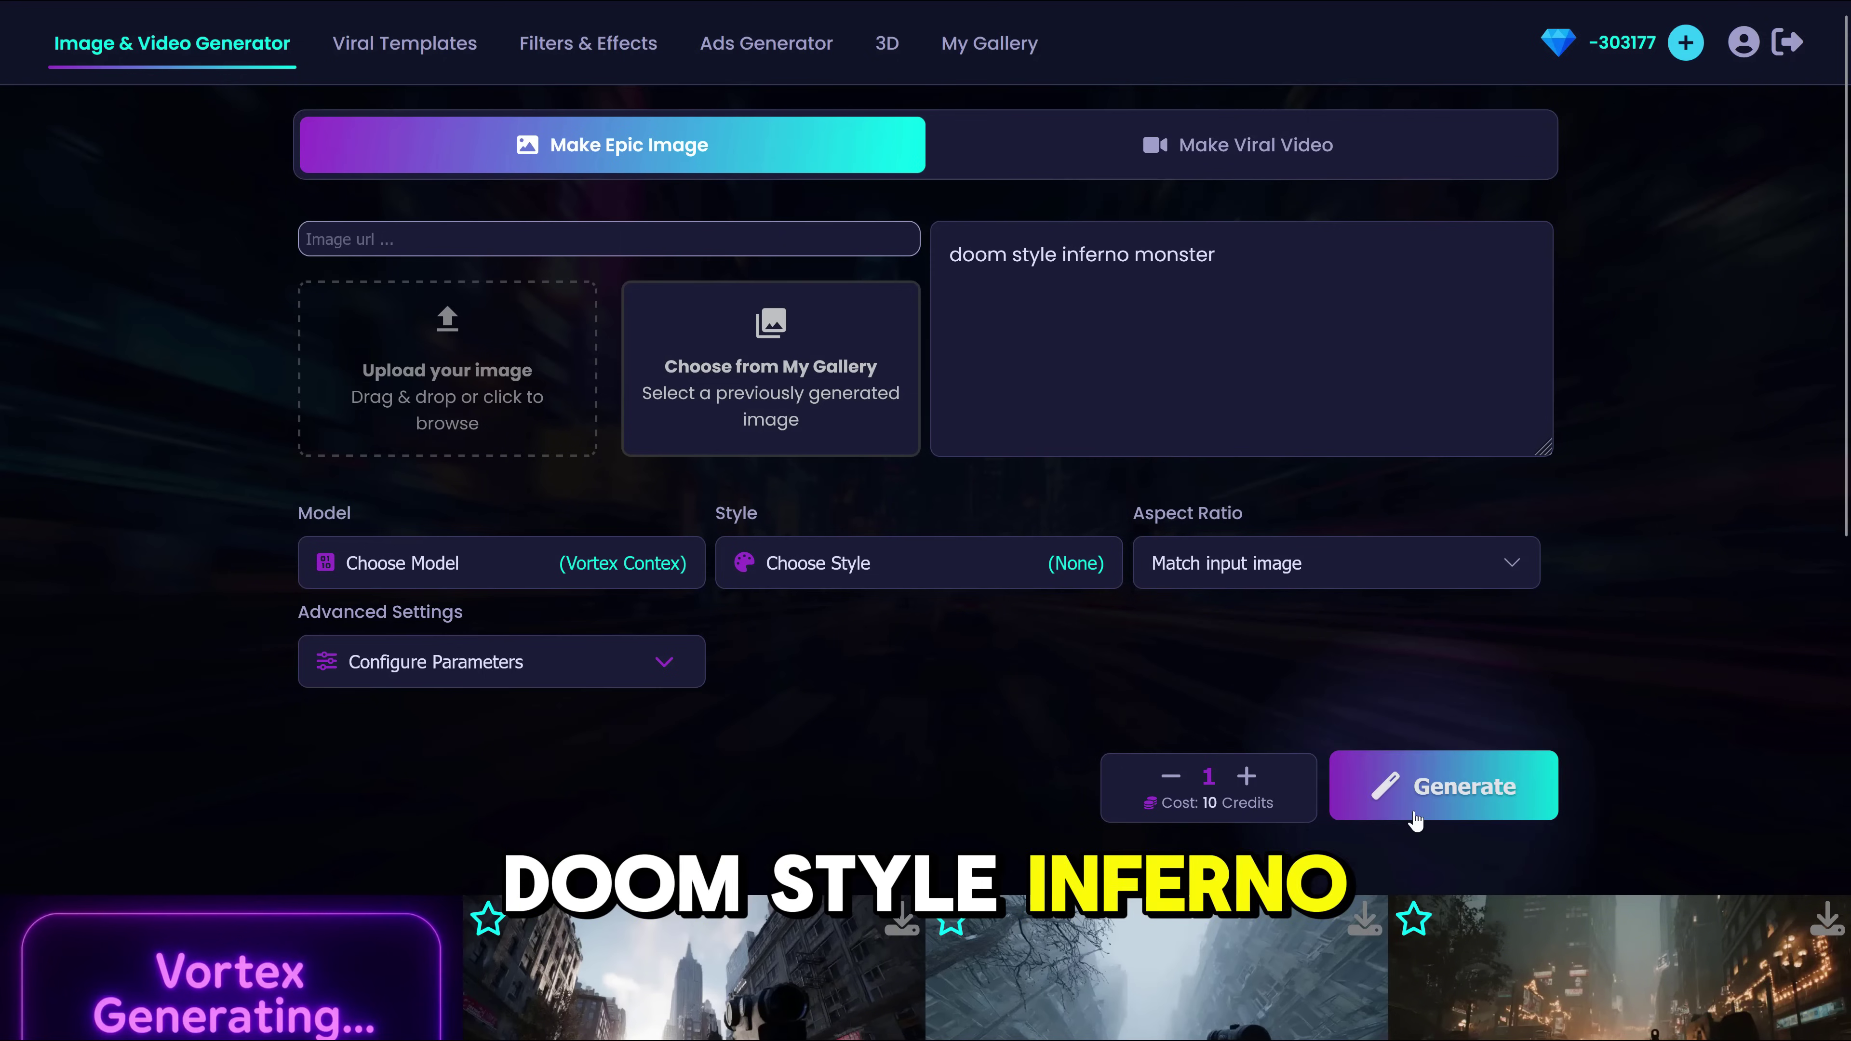
{"action": "left_click", "coordinate": [1406, 798]}
{"action": "left_click", "coordinate": [616, 576]}
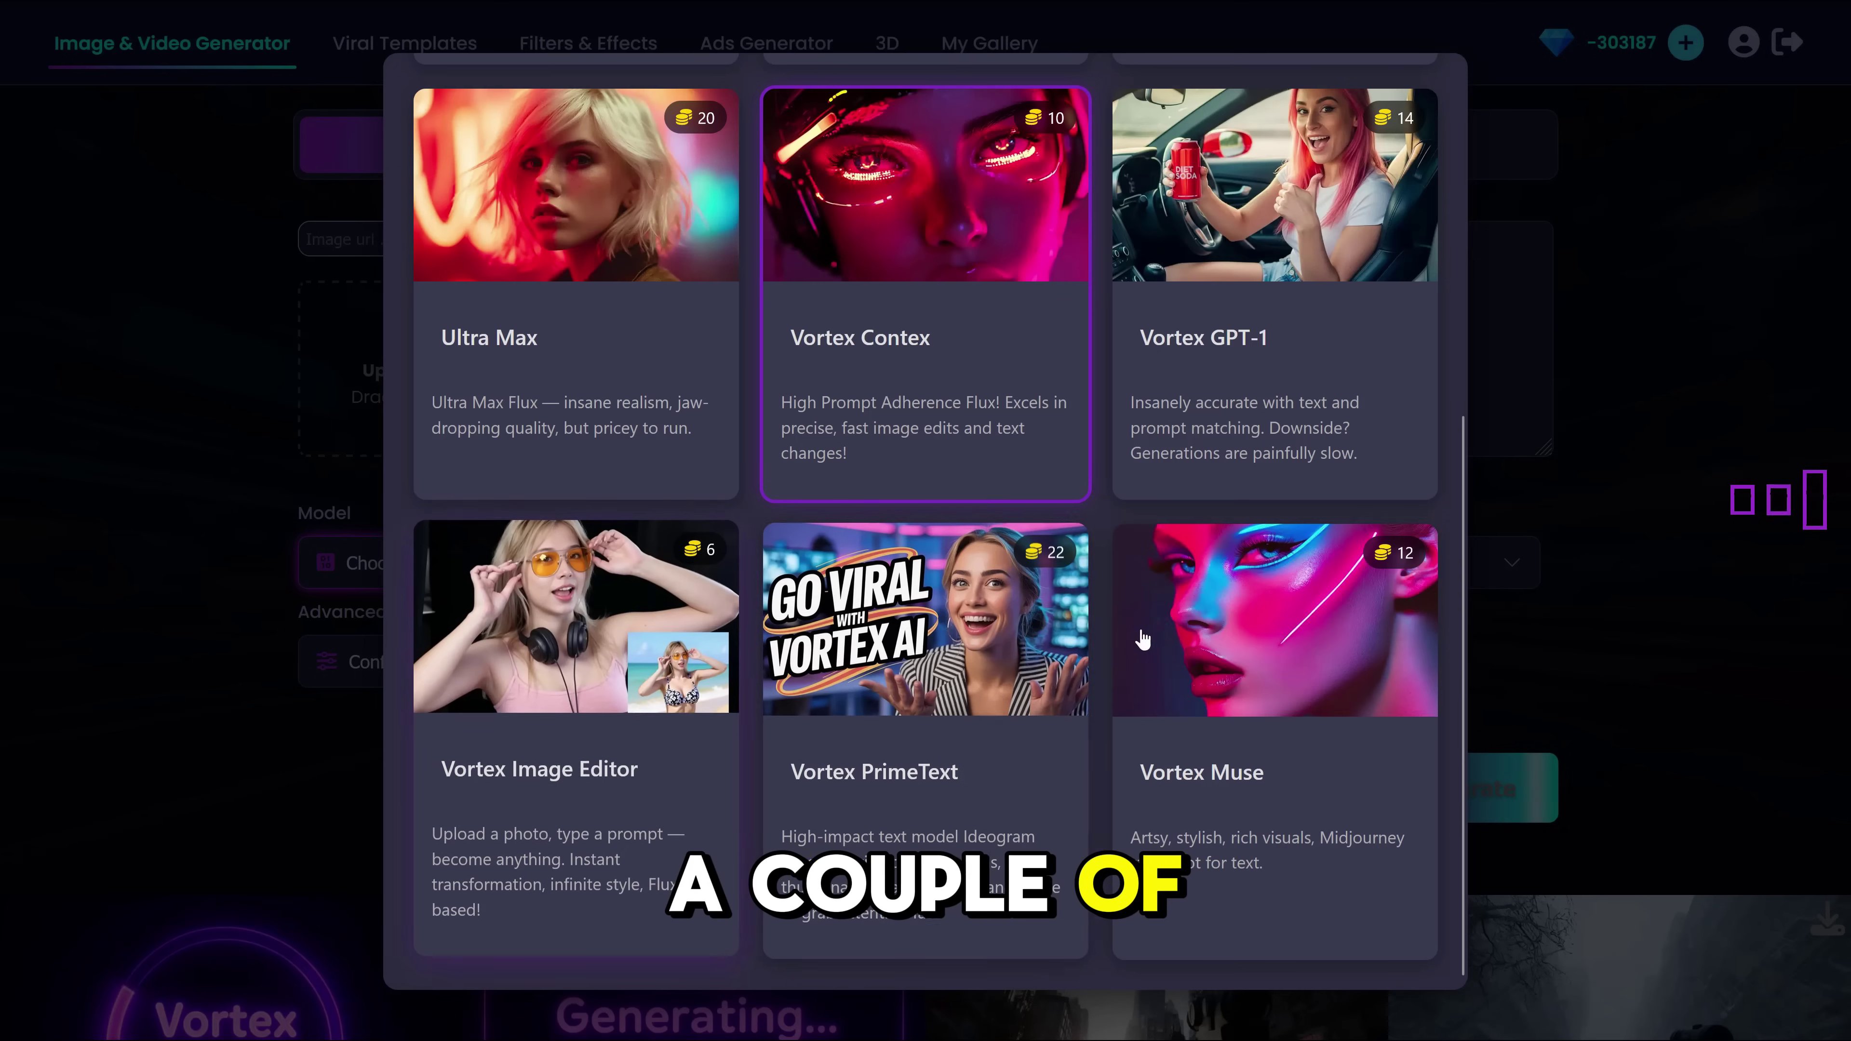
{"action": "scroll", "coordinate": [1362, 783], "scroll_direction": "up", "scroll_amount": 5}
{"action": "scroll", "coordinate": [1312, 620], "scroll_direction": "up", "scroll_amount": 3}
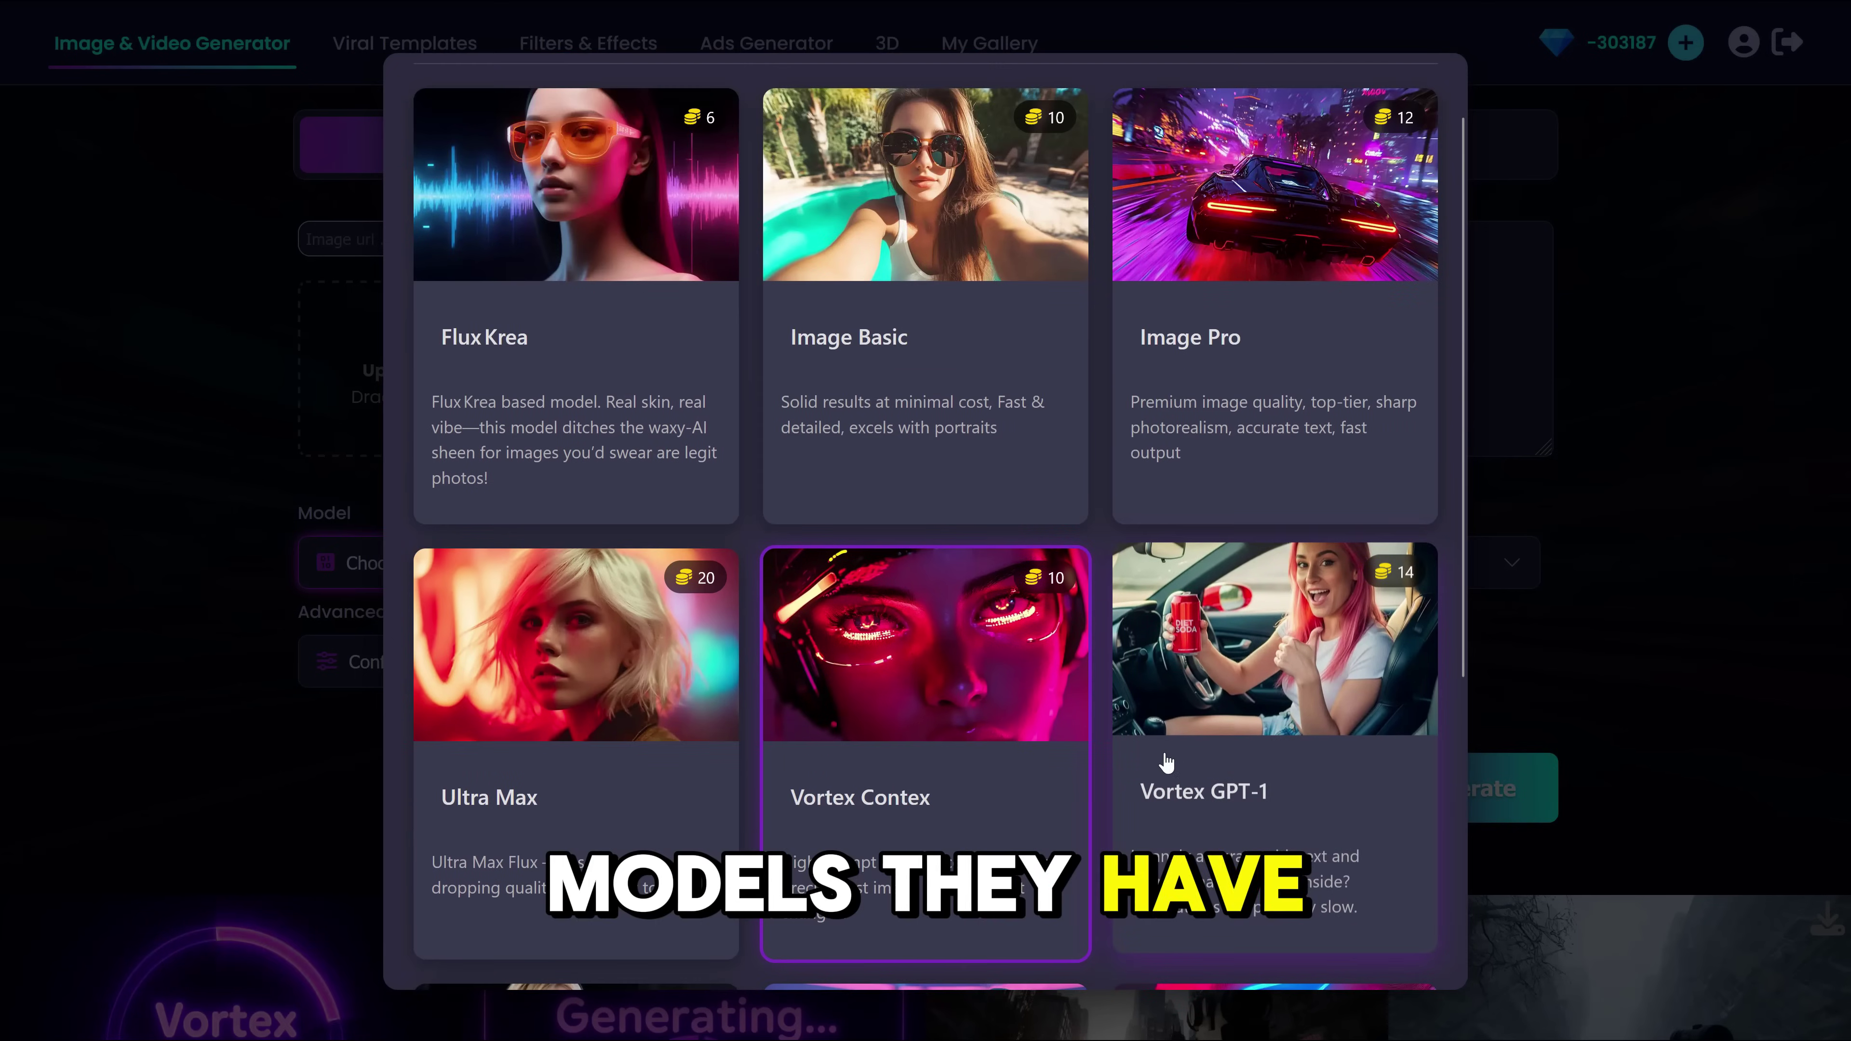
{"action": "scroll", "coordinate": [961, 693], "scroll_direction": "down", "scroll_amount": 6}
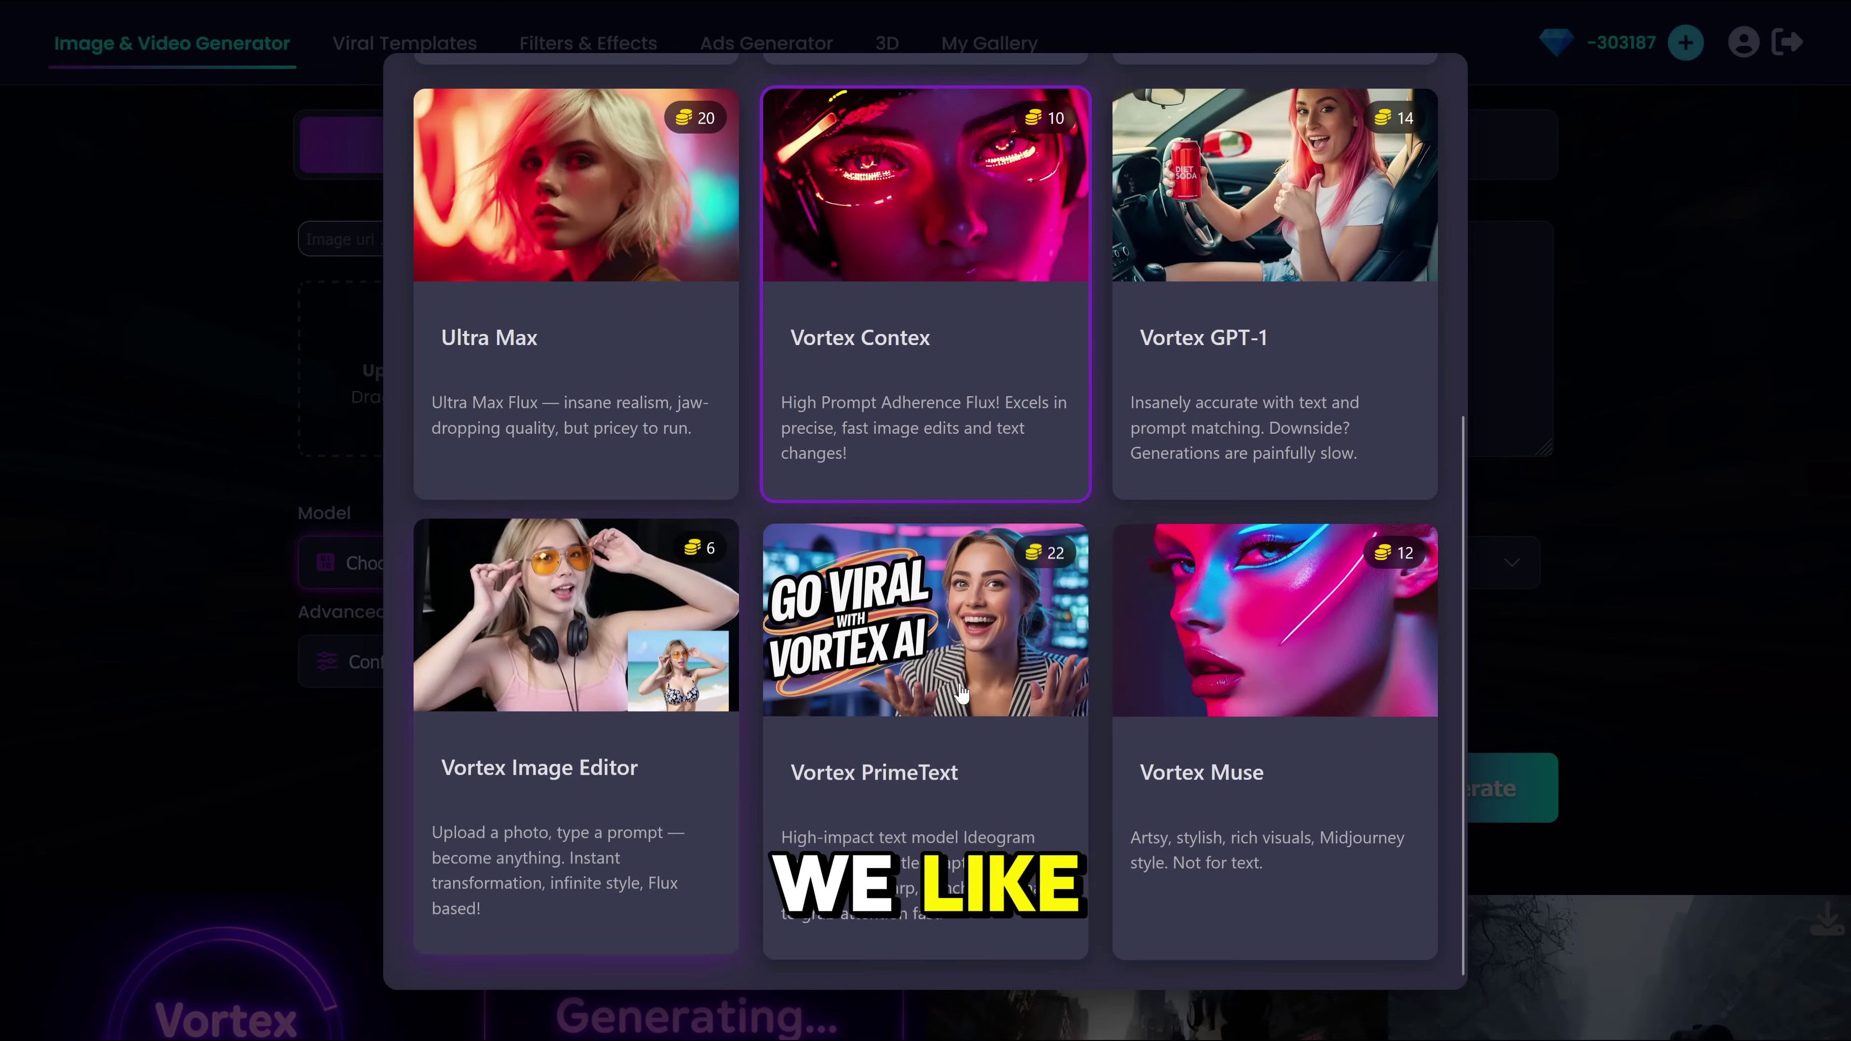
{"action": "left_click", "coordinate": [1203, 758]}
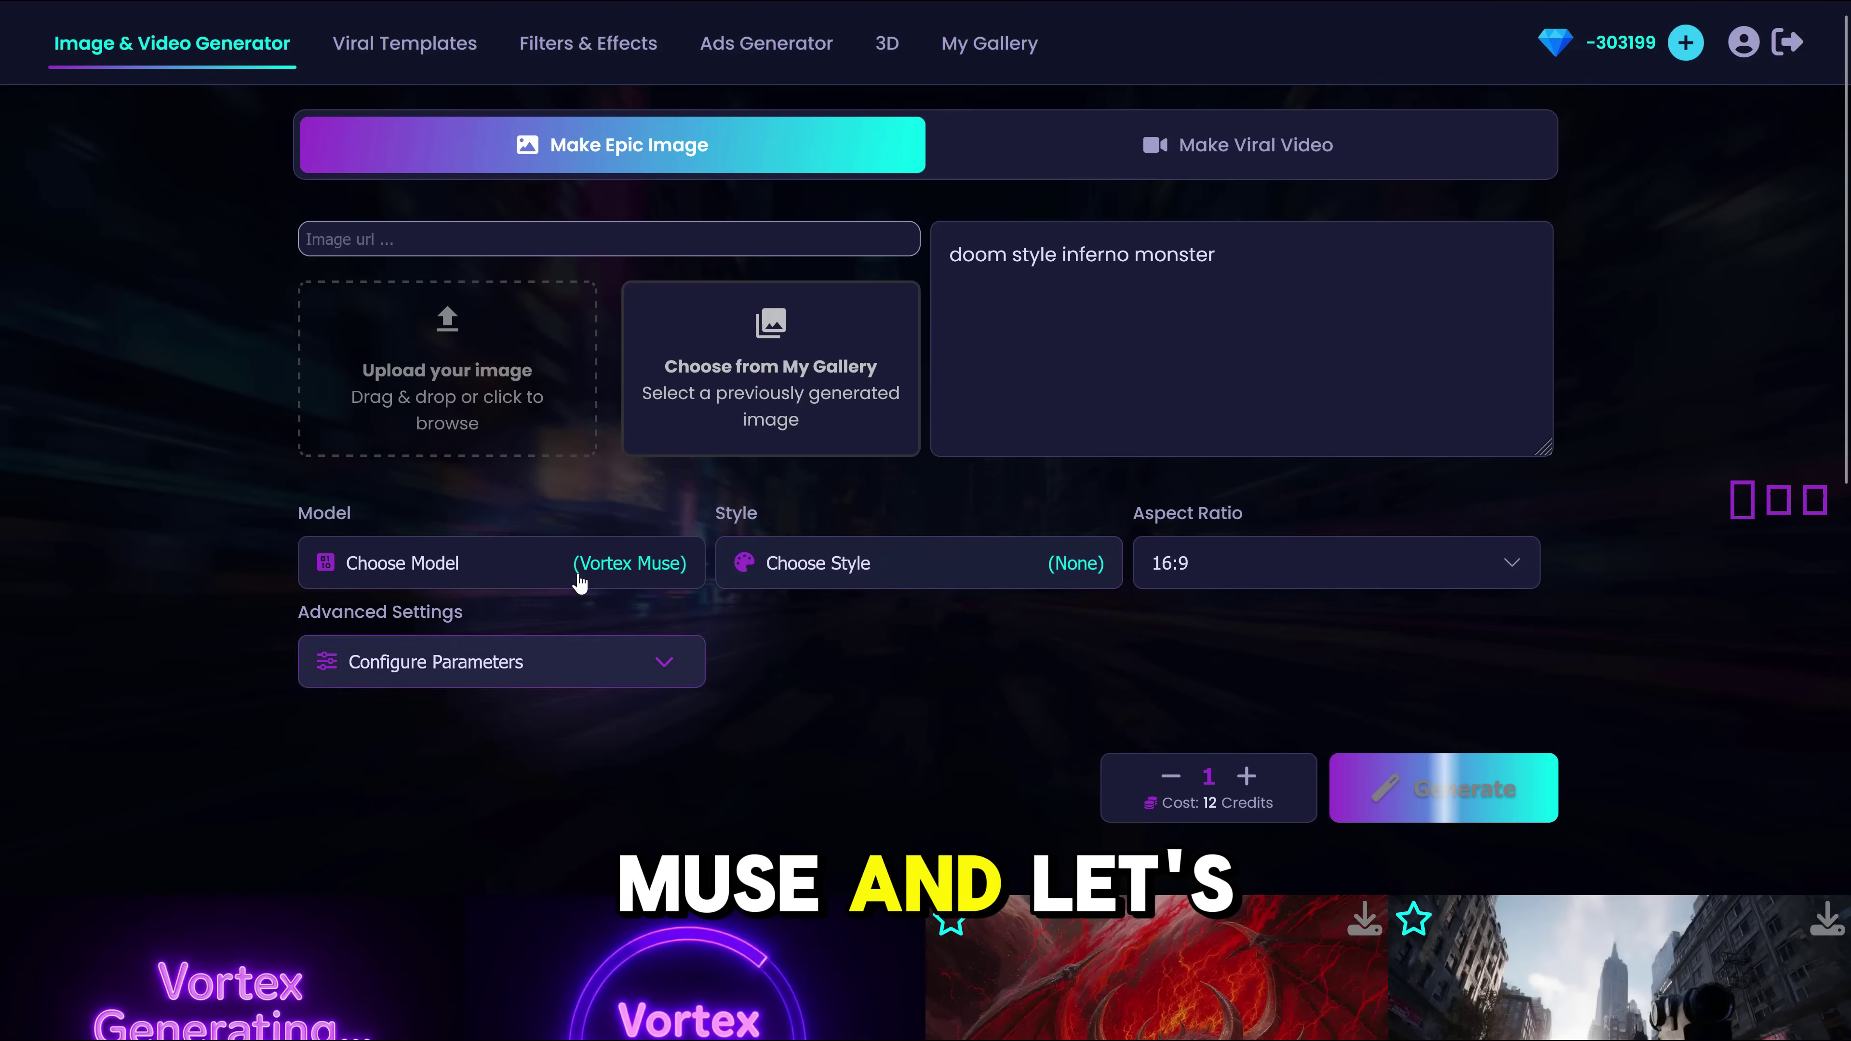
- Generate the monster with Flux Krea, then regenerate with the prompt extended to a white background
{"action": "left_click", "coordinate": [583, 580]}
{"action": "scroll", "coordinate": [927, 394], "scroll_direction": "up", "scroll_amount": 4}
{"action": "scroll", "coordinate": [927, 394], "scroll_direction": "up", "scroll_amount": 3}
{"action": "left_click", "coordinate": [575, 438]}
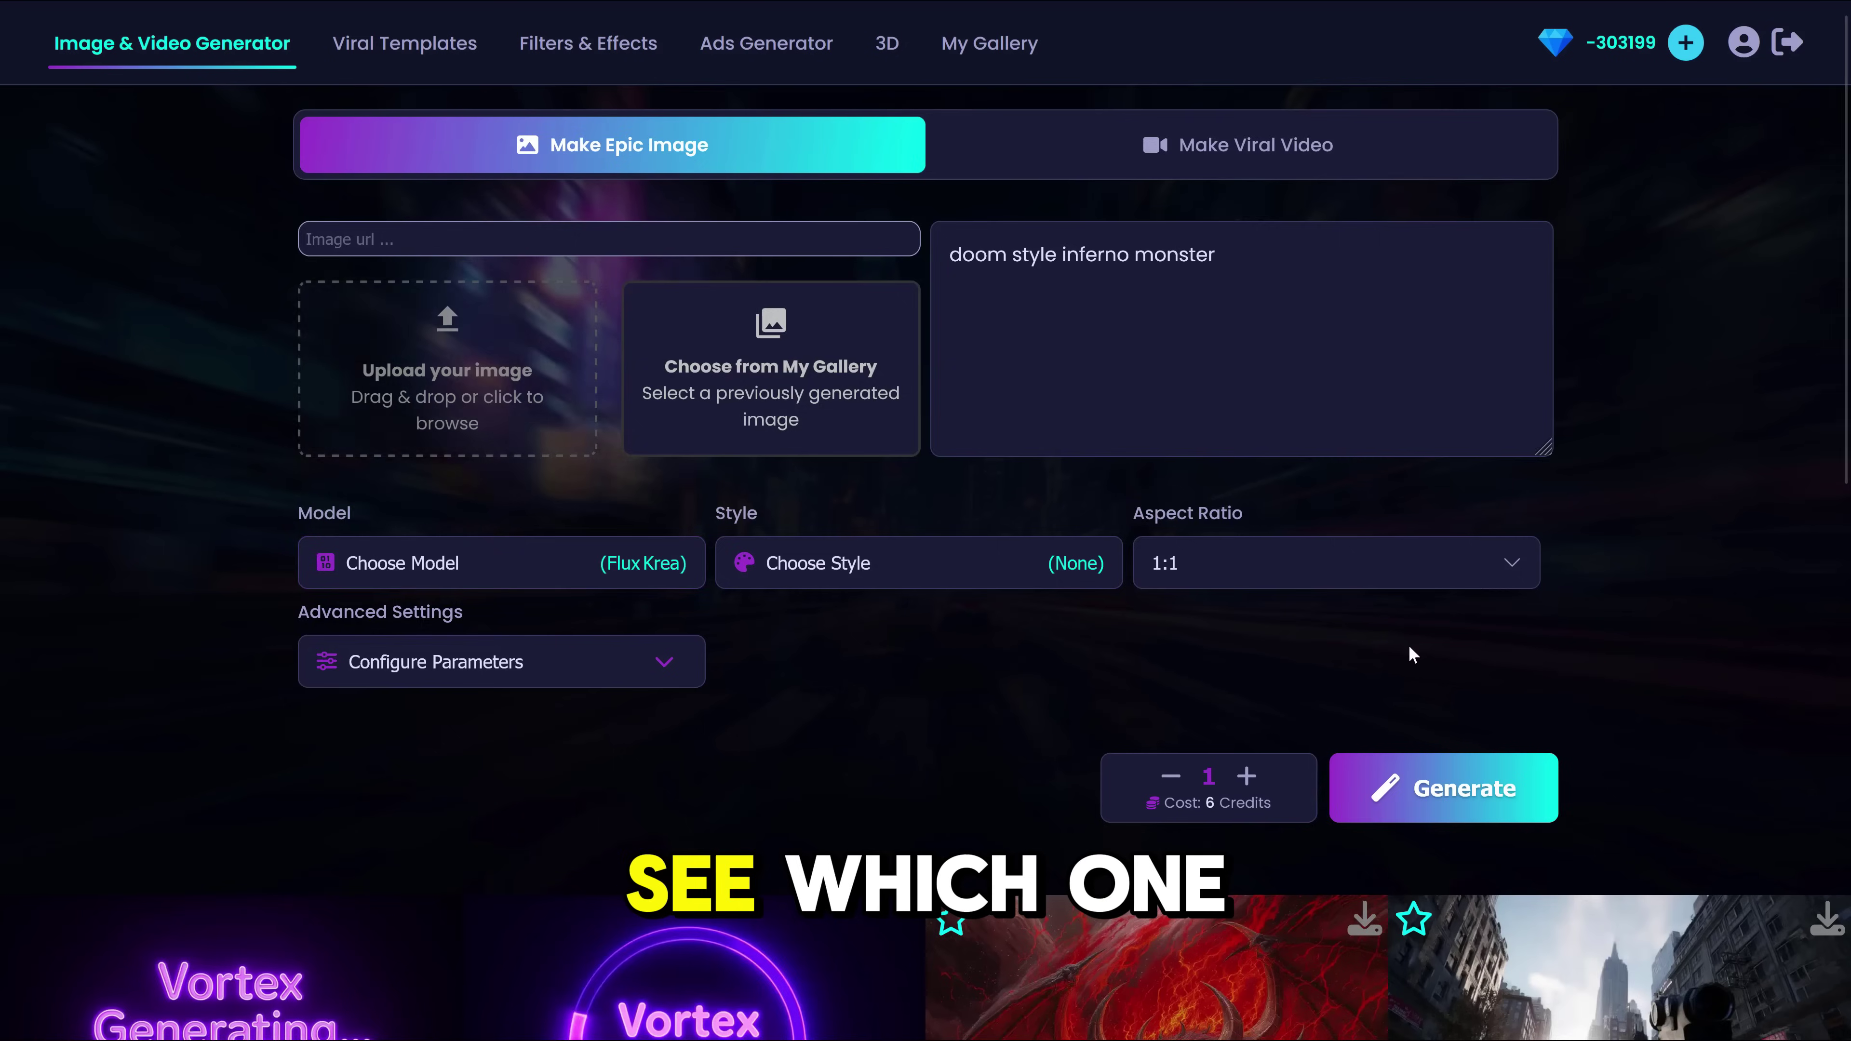
{"action": "scroll", "coordinate": [1429, 613], "scroll_direction": "down", "scroll_amount": 3}
{"action": "left_click", "coordinate": [1451, 560]}
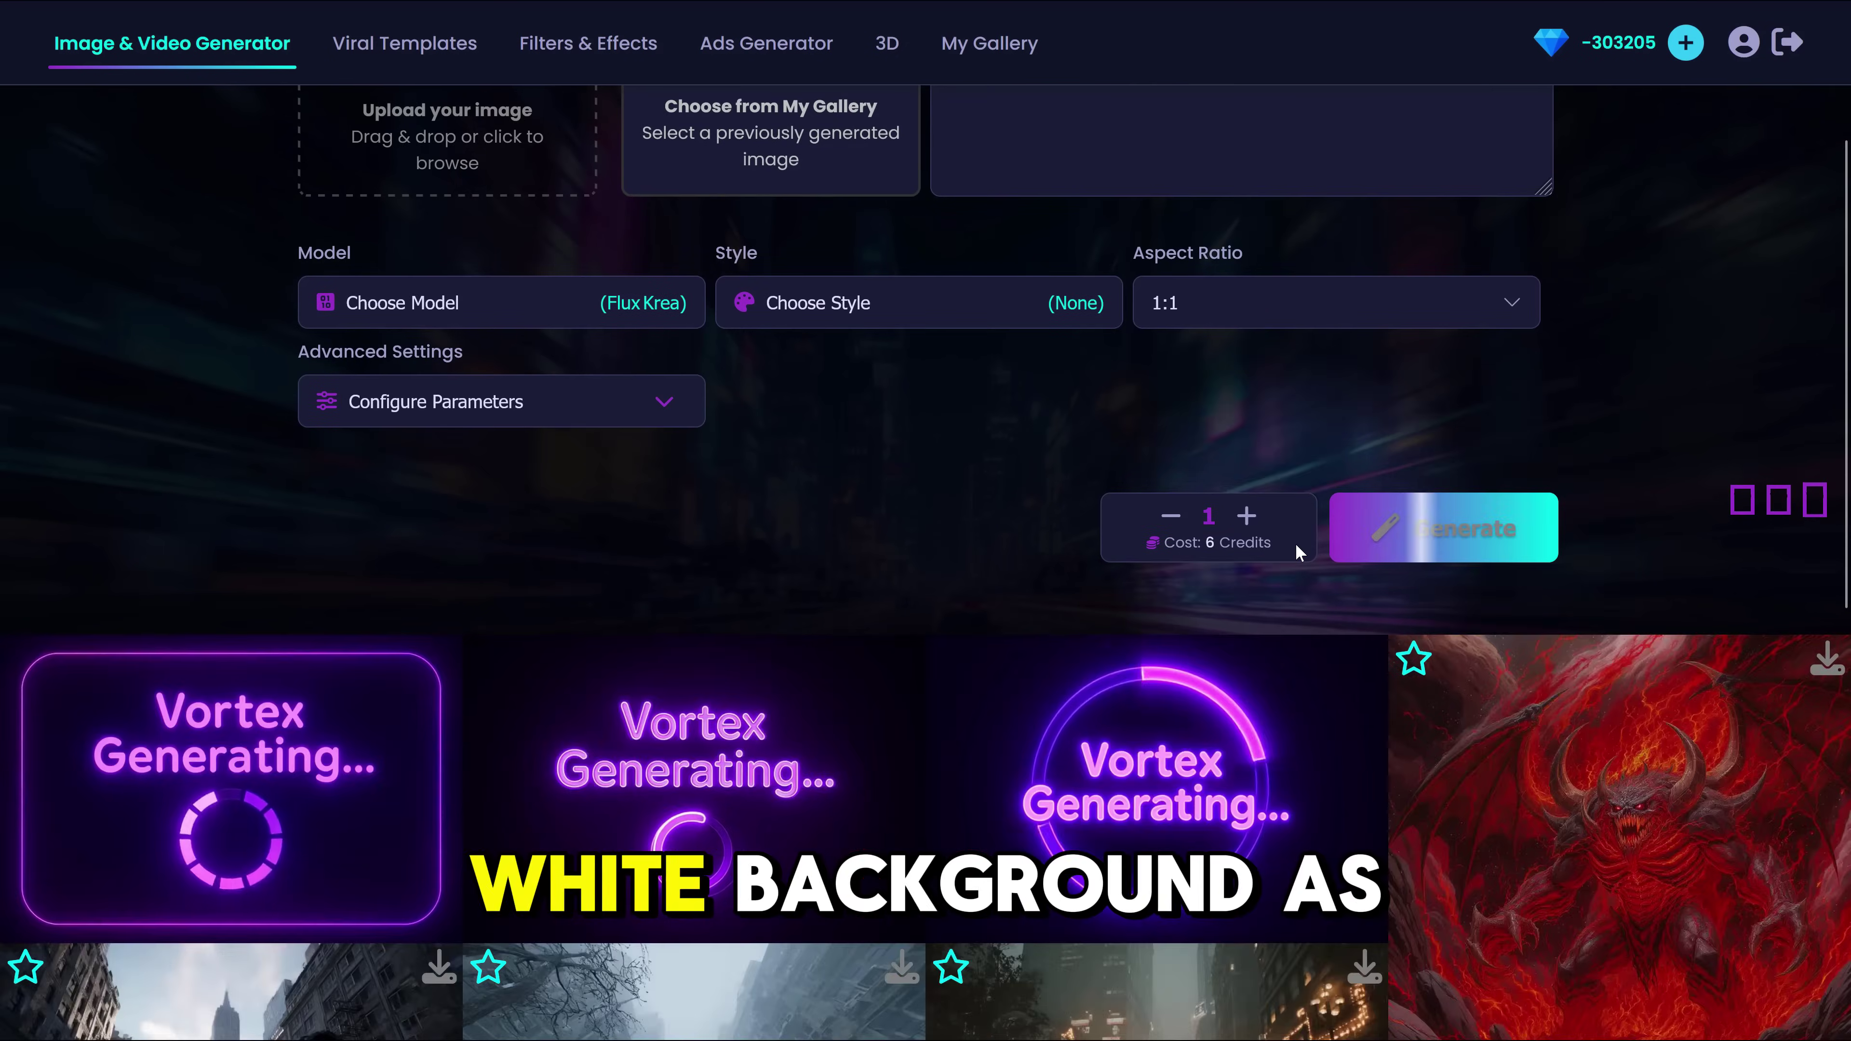
{"action": "scroll", "coordinate": [1296, 542], "scroll_direction": "up", "scroll_amount": 3}
{"action": "left_click", "coordinate": [1303, 324]}
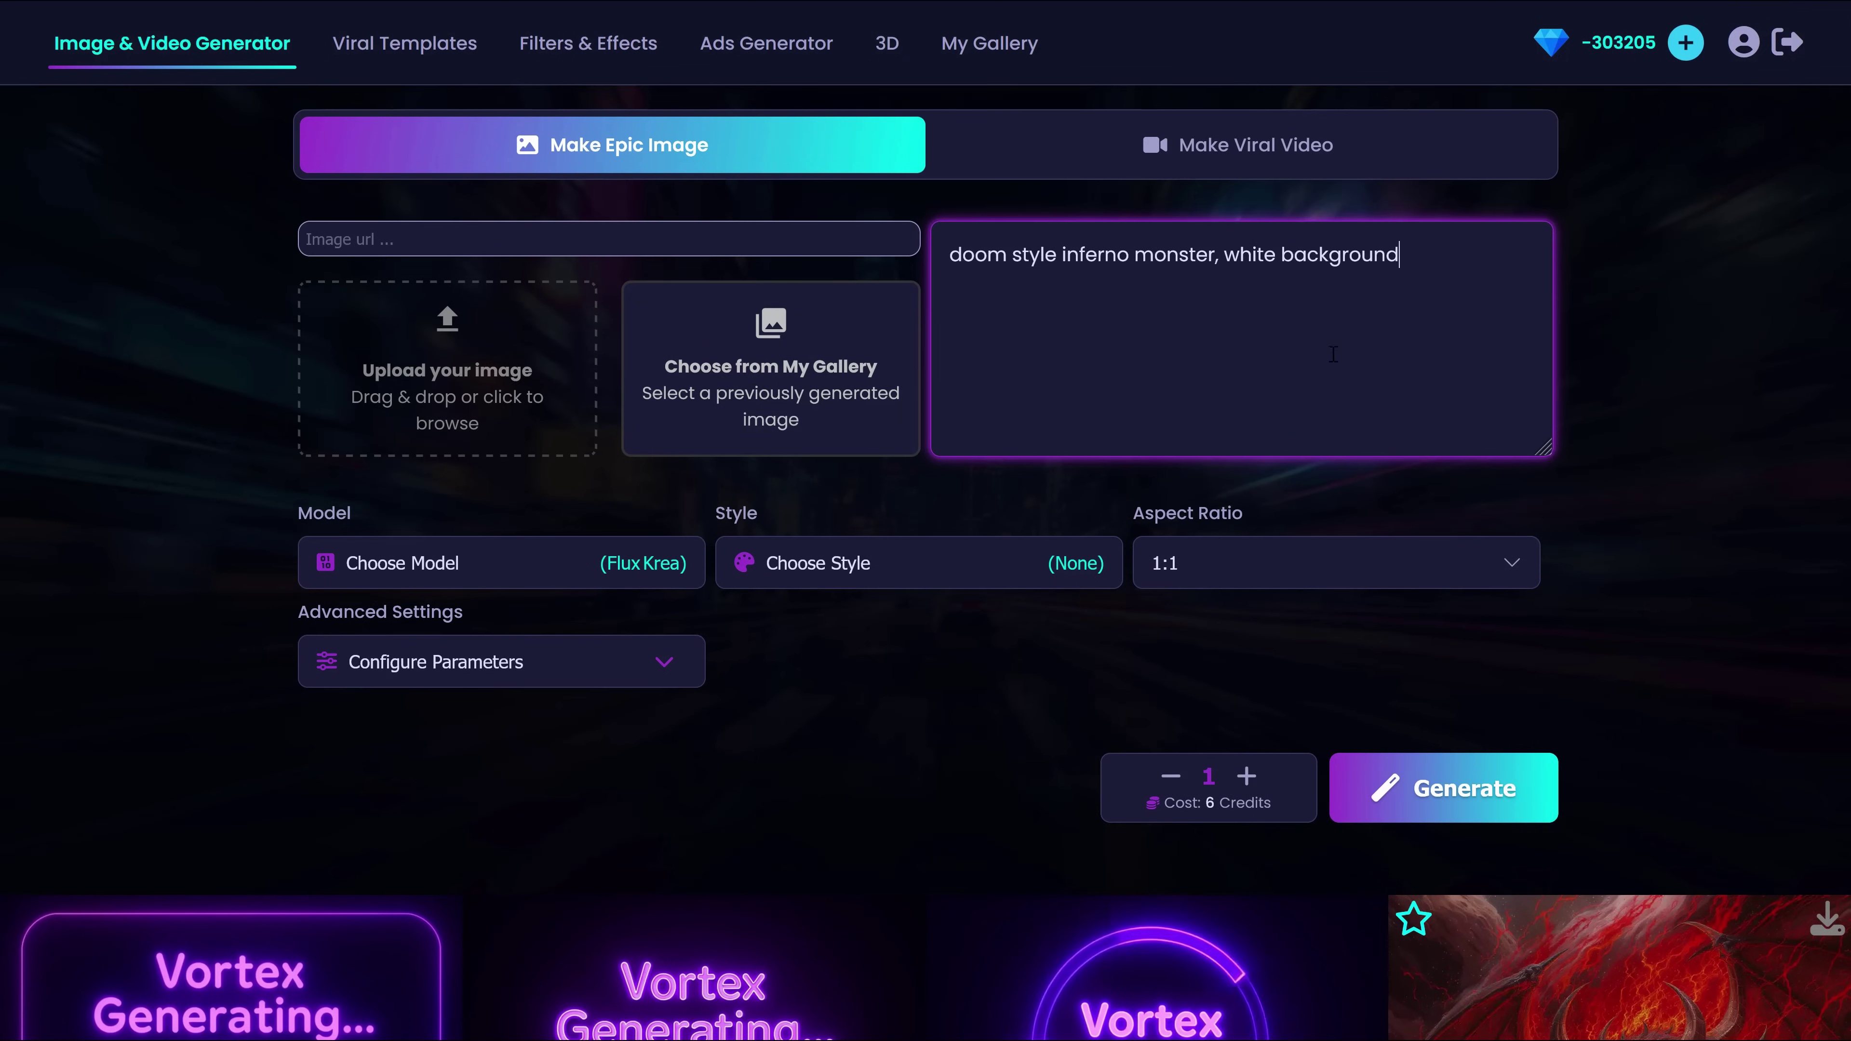
{"action": "left_click", "coordinate": [1451, 788]}
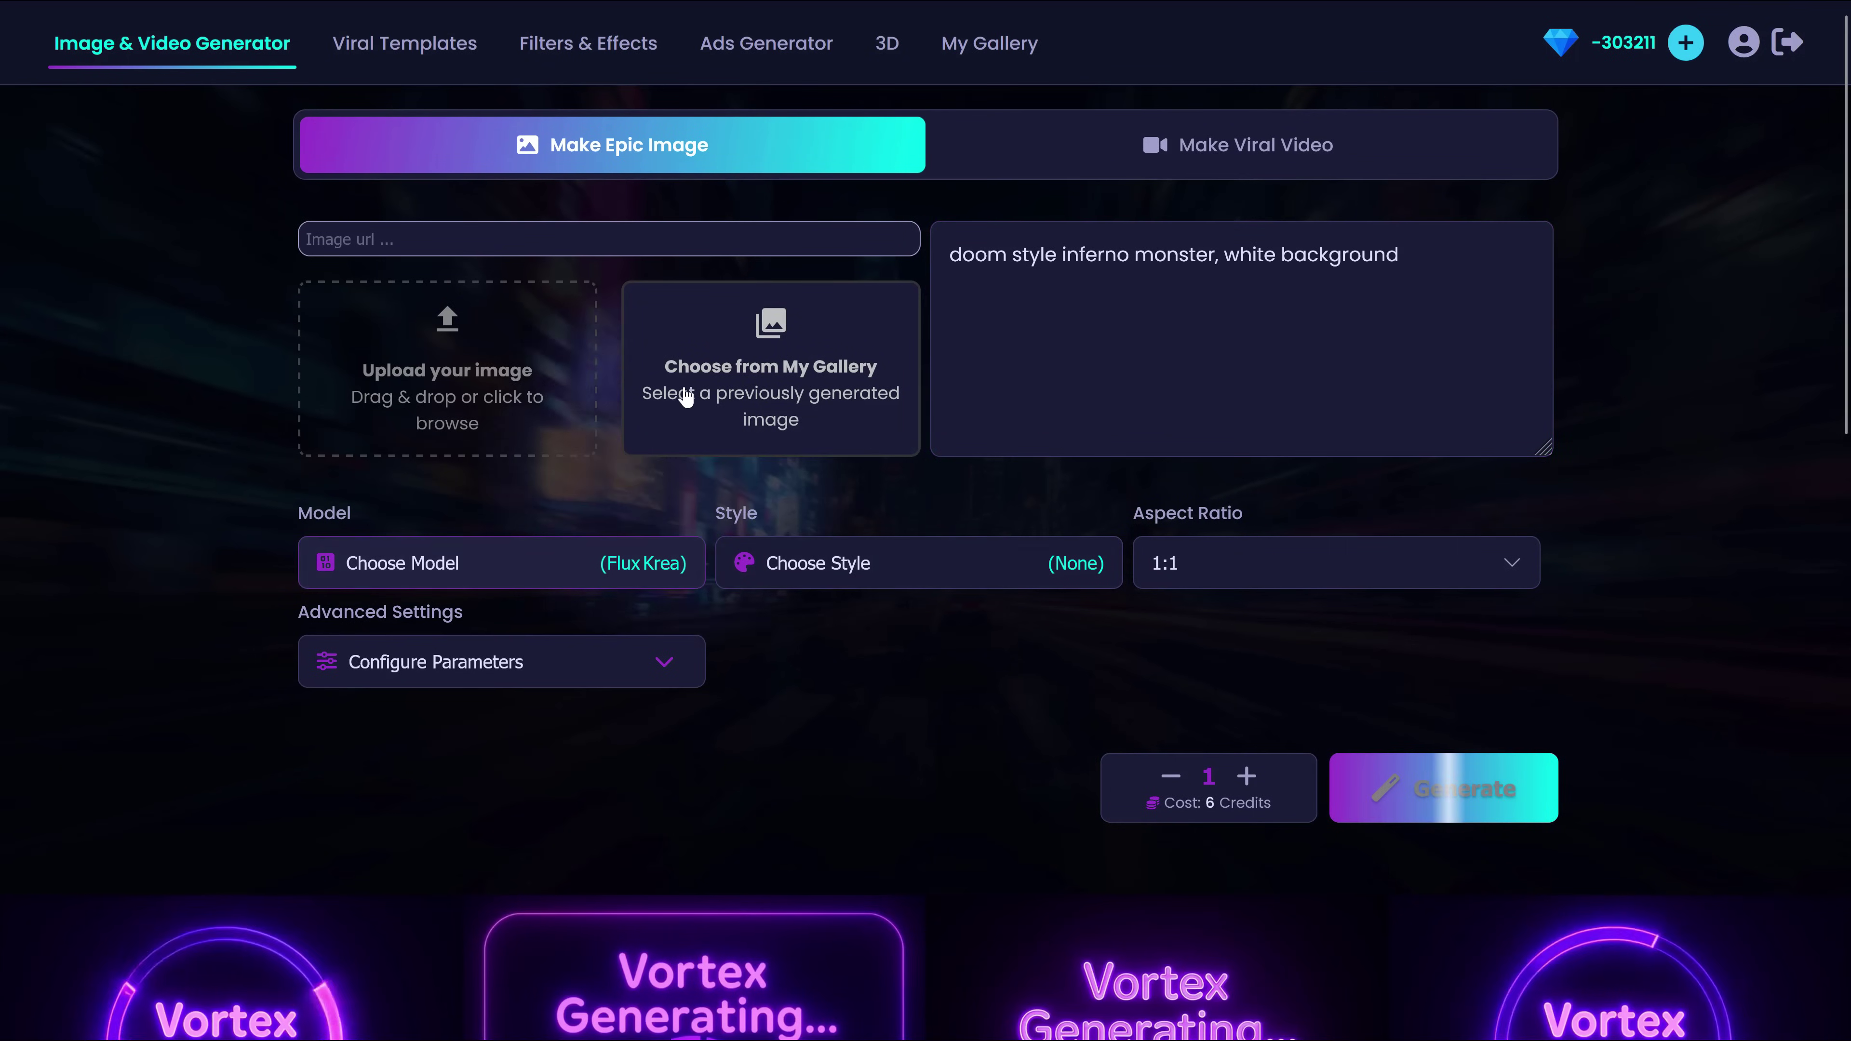
- Generate the monster with Image Pro, plus a war of the worlds laser monster
{"action": "left_click", "coordinate": [641, 576]}
{"action": "left_click", "coordinate": [1273, 343]}
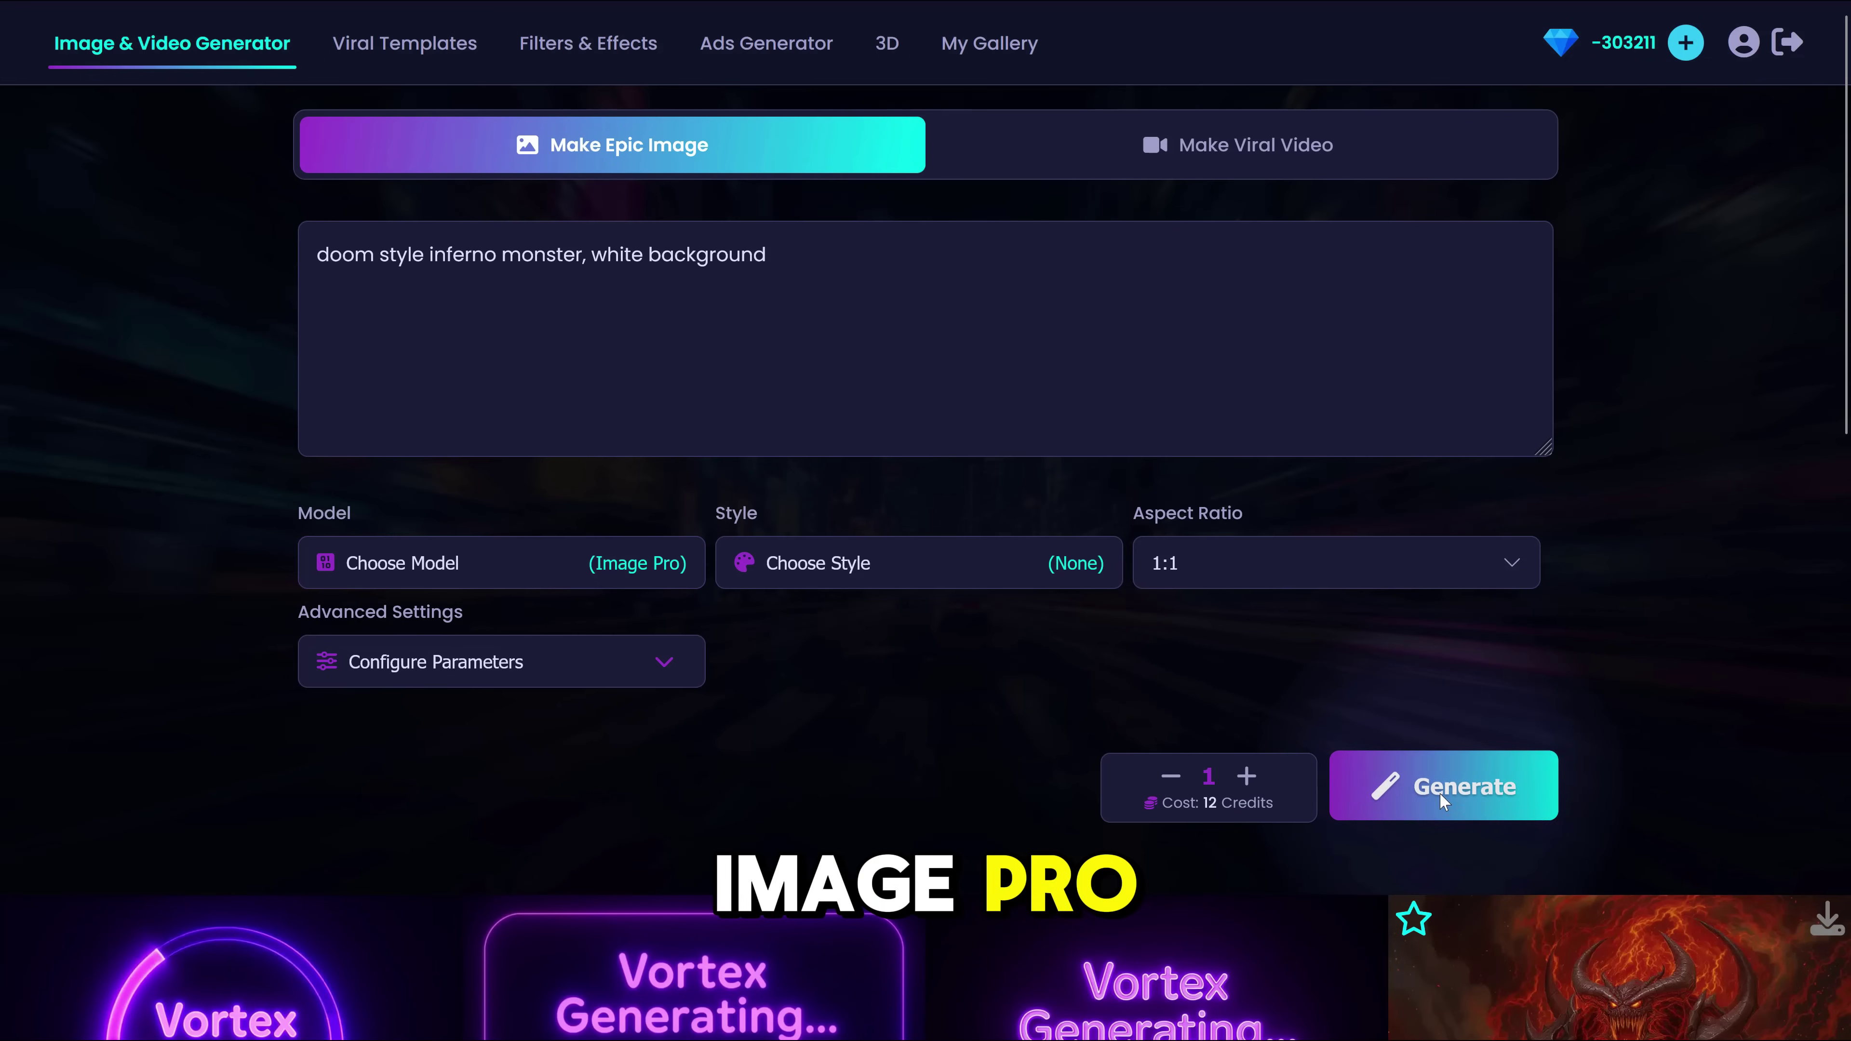
{"action": "left_click", "coordinate": [1438, 793]}
{"action": "scroll", "coordinate": [886, 364], "scroll_direction": "down", "scroll_amount": 8}
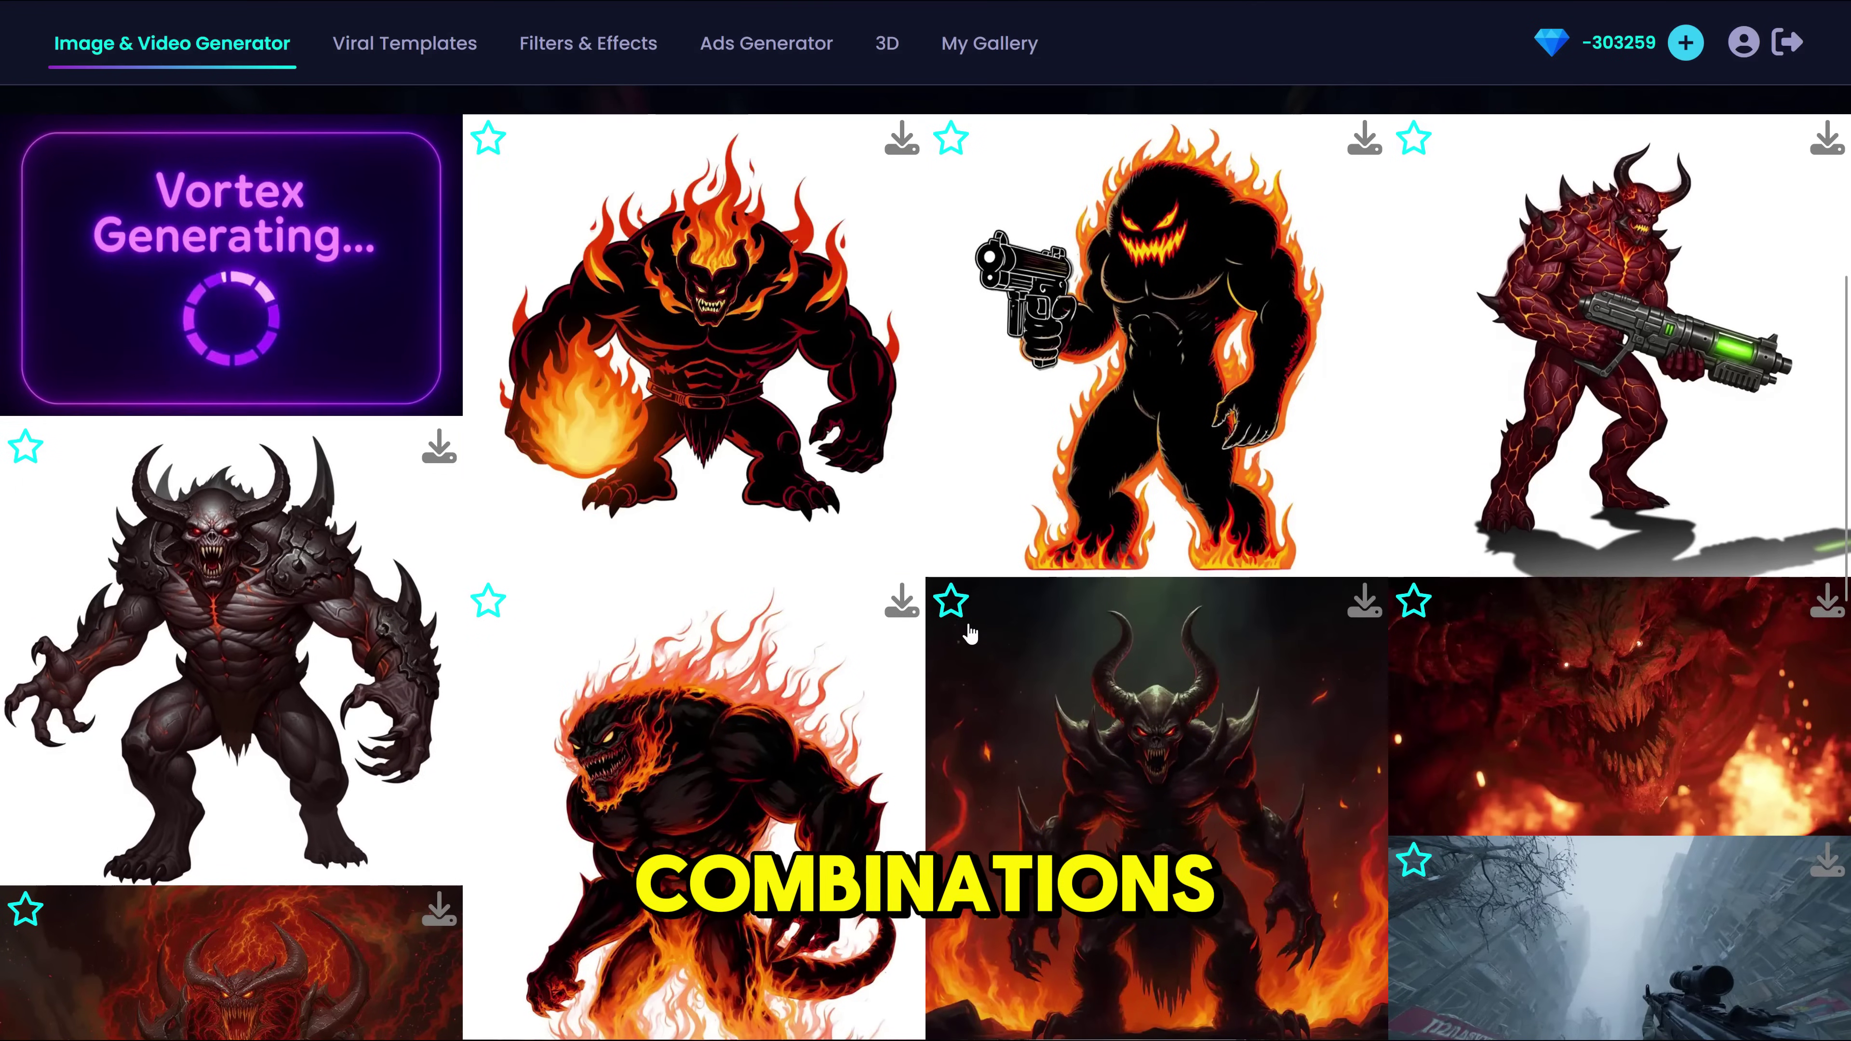
{"action": "scroll", "coordinate": [788, 656], "scroll_direction": "down", "scroll_amount": 3}
{"action": "scroll", "coordinate": [811, 659], "scroll_direction": "up", "scroll_amount": 12}
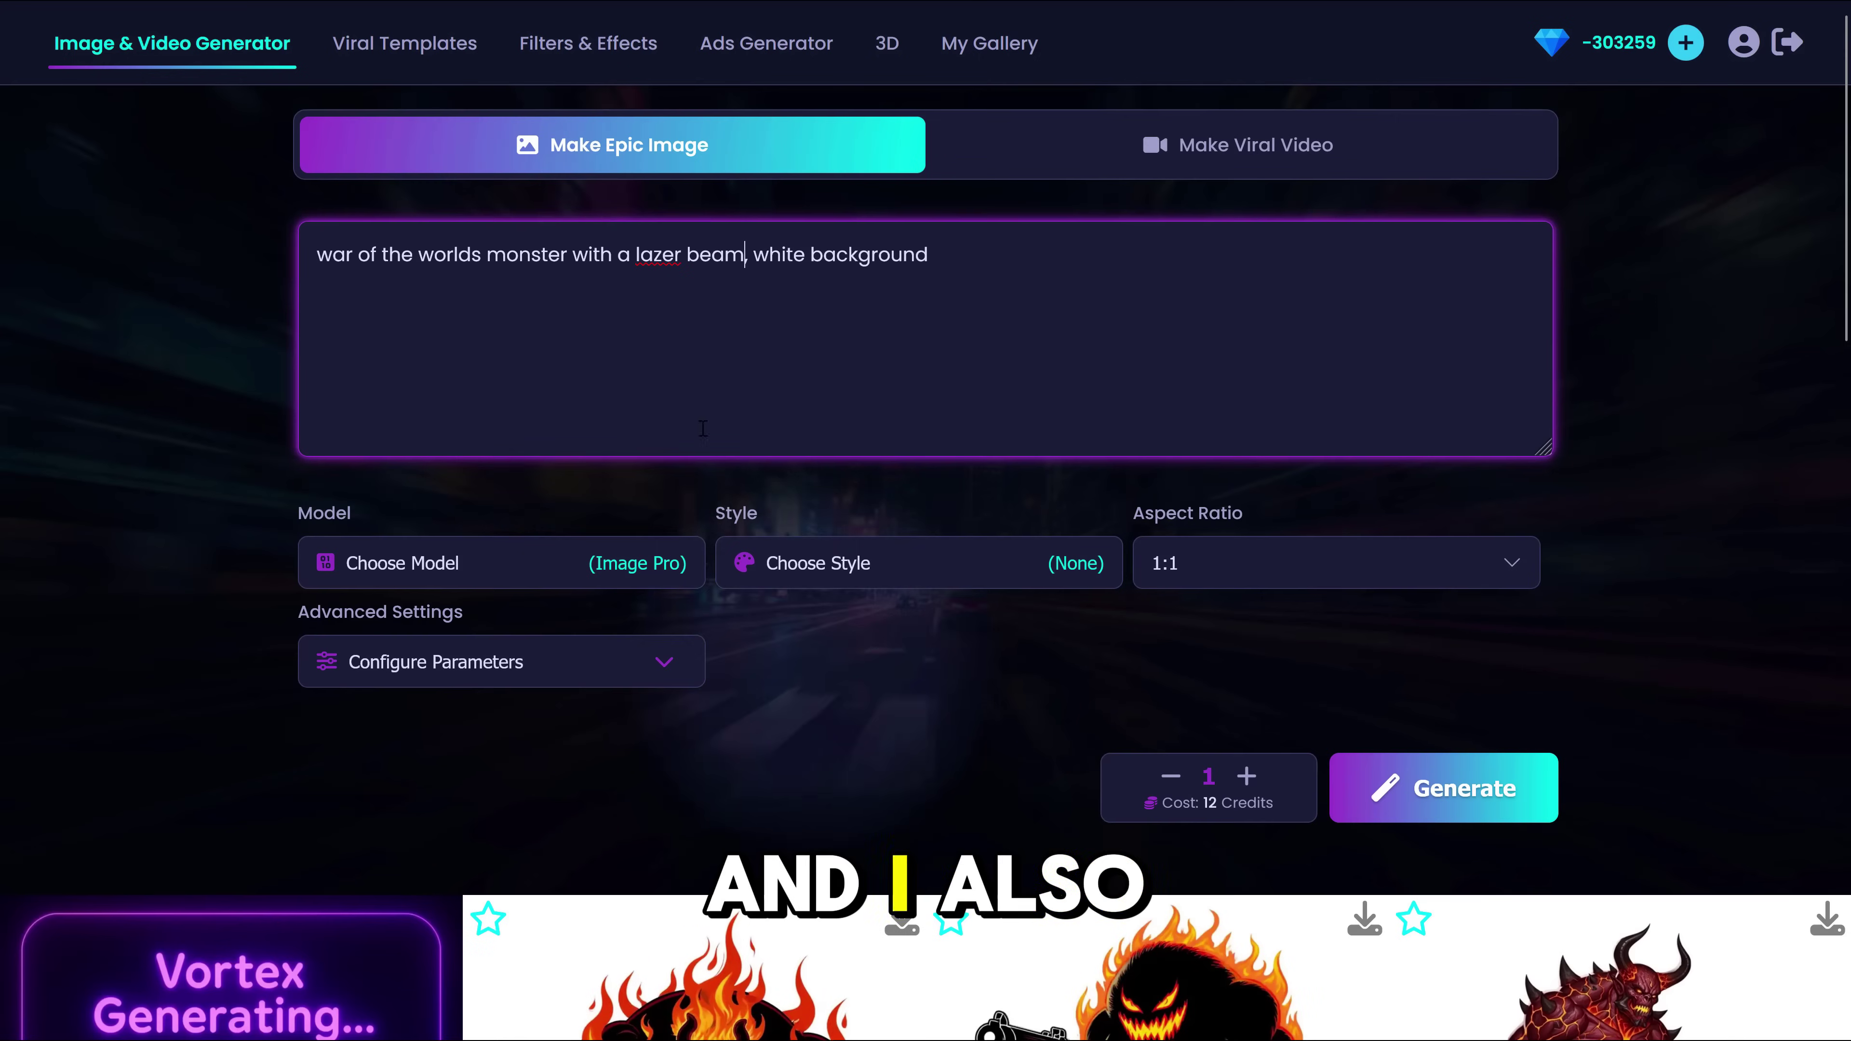
{"action": "left_click", "coordinate": [1520, 791]}
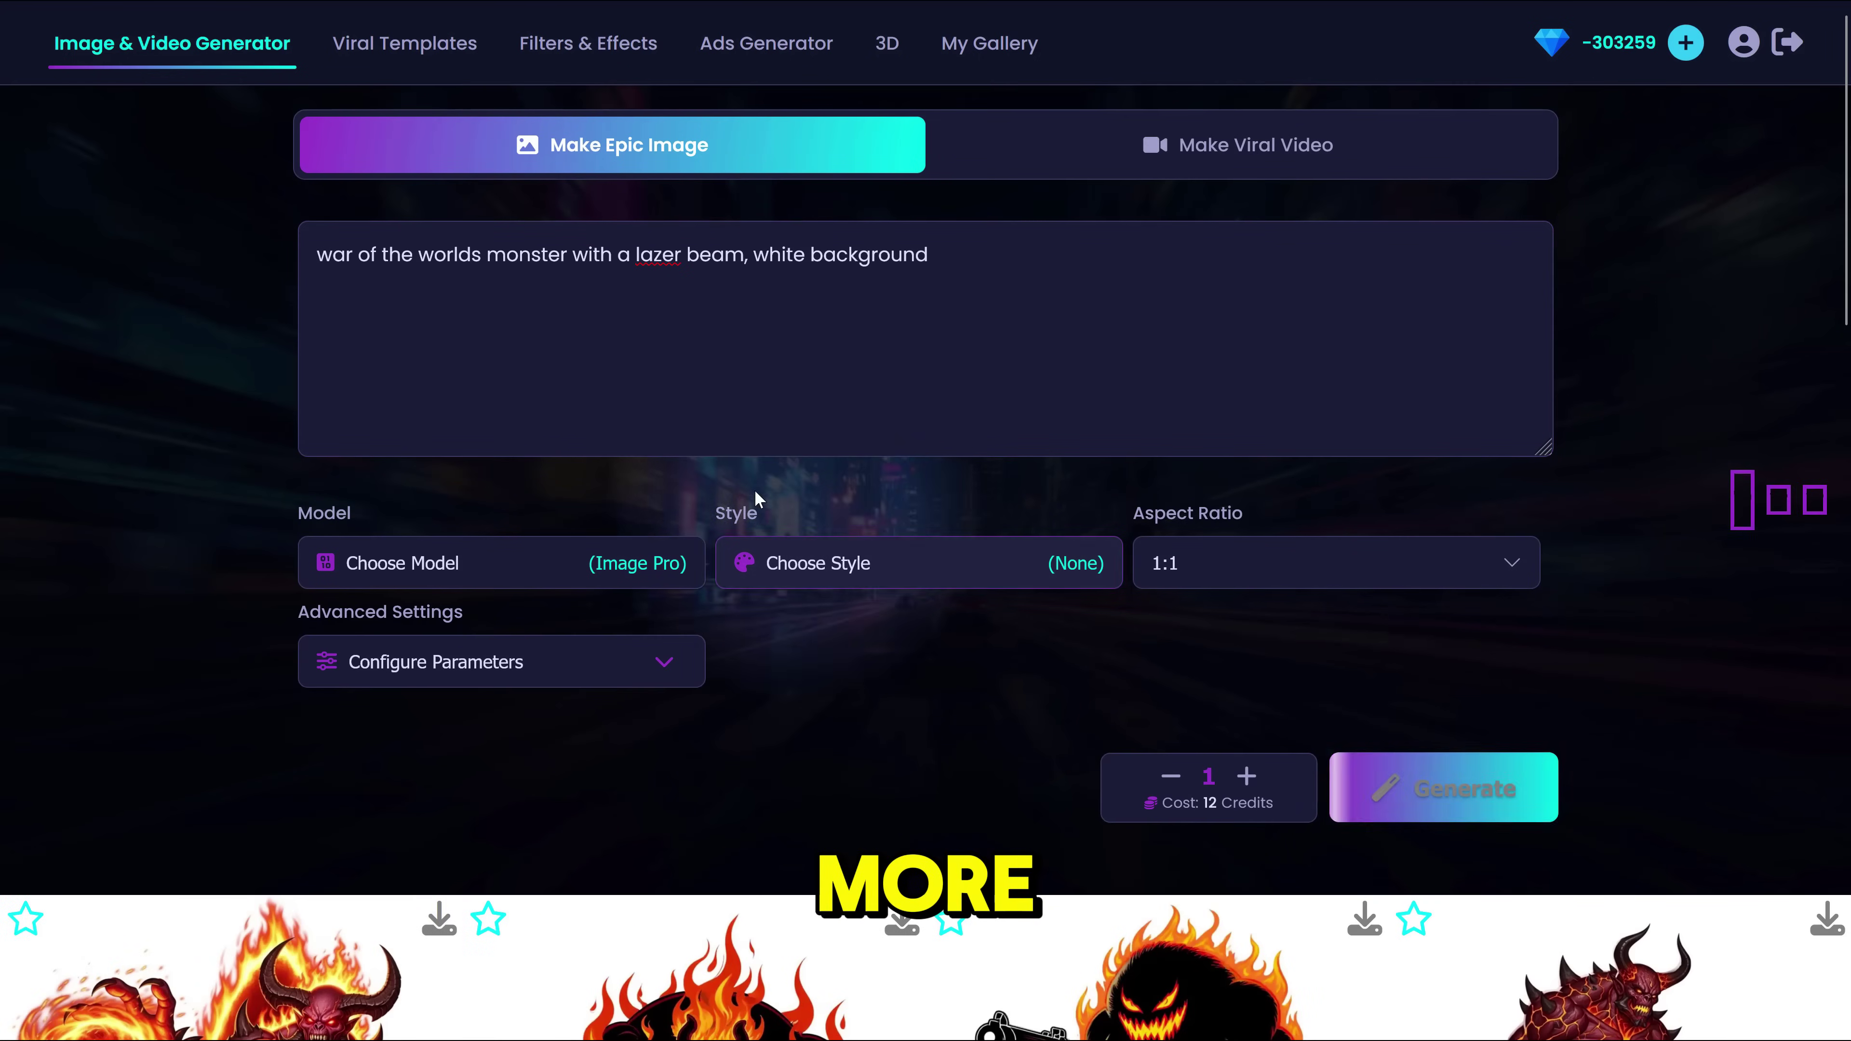
- Open the fireball demon image's details and copy the image to the clipboard
{"action": "scroll", "coordinate": [758, 467], "scroll_direction": "down", "scroll_amount": 2}
{"action": "scroll", "coordinate": [802, 350], "scroll_direction": "up", "scroll_amount": 2}
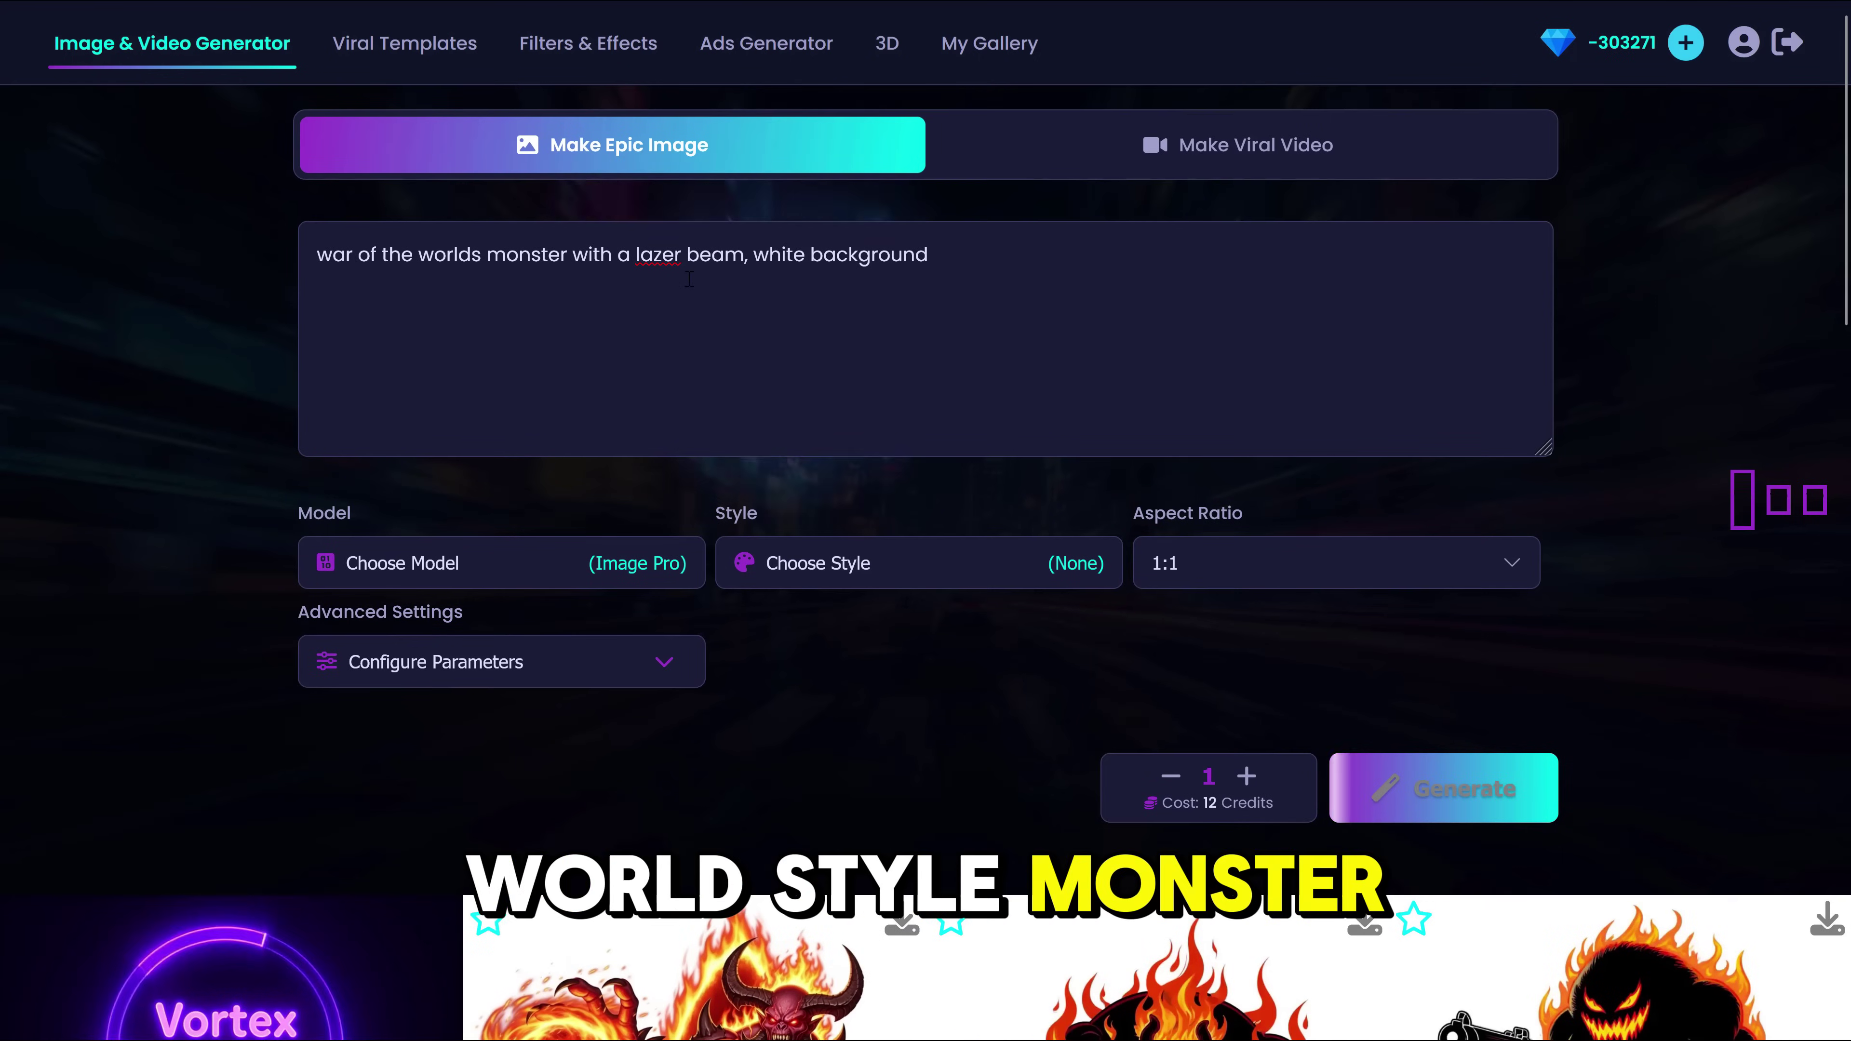
{"action": "scroll", "coordinate": [838, 280], "scroll_direction": "down", "scroll_amount": 8}
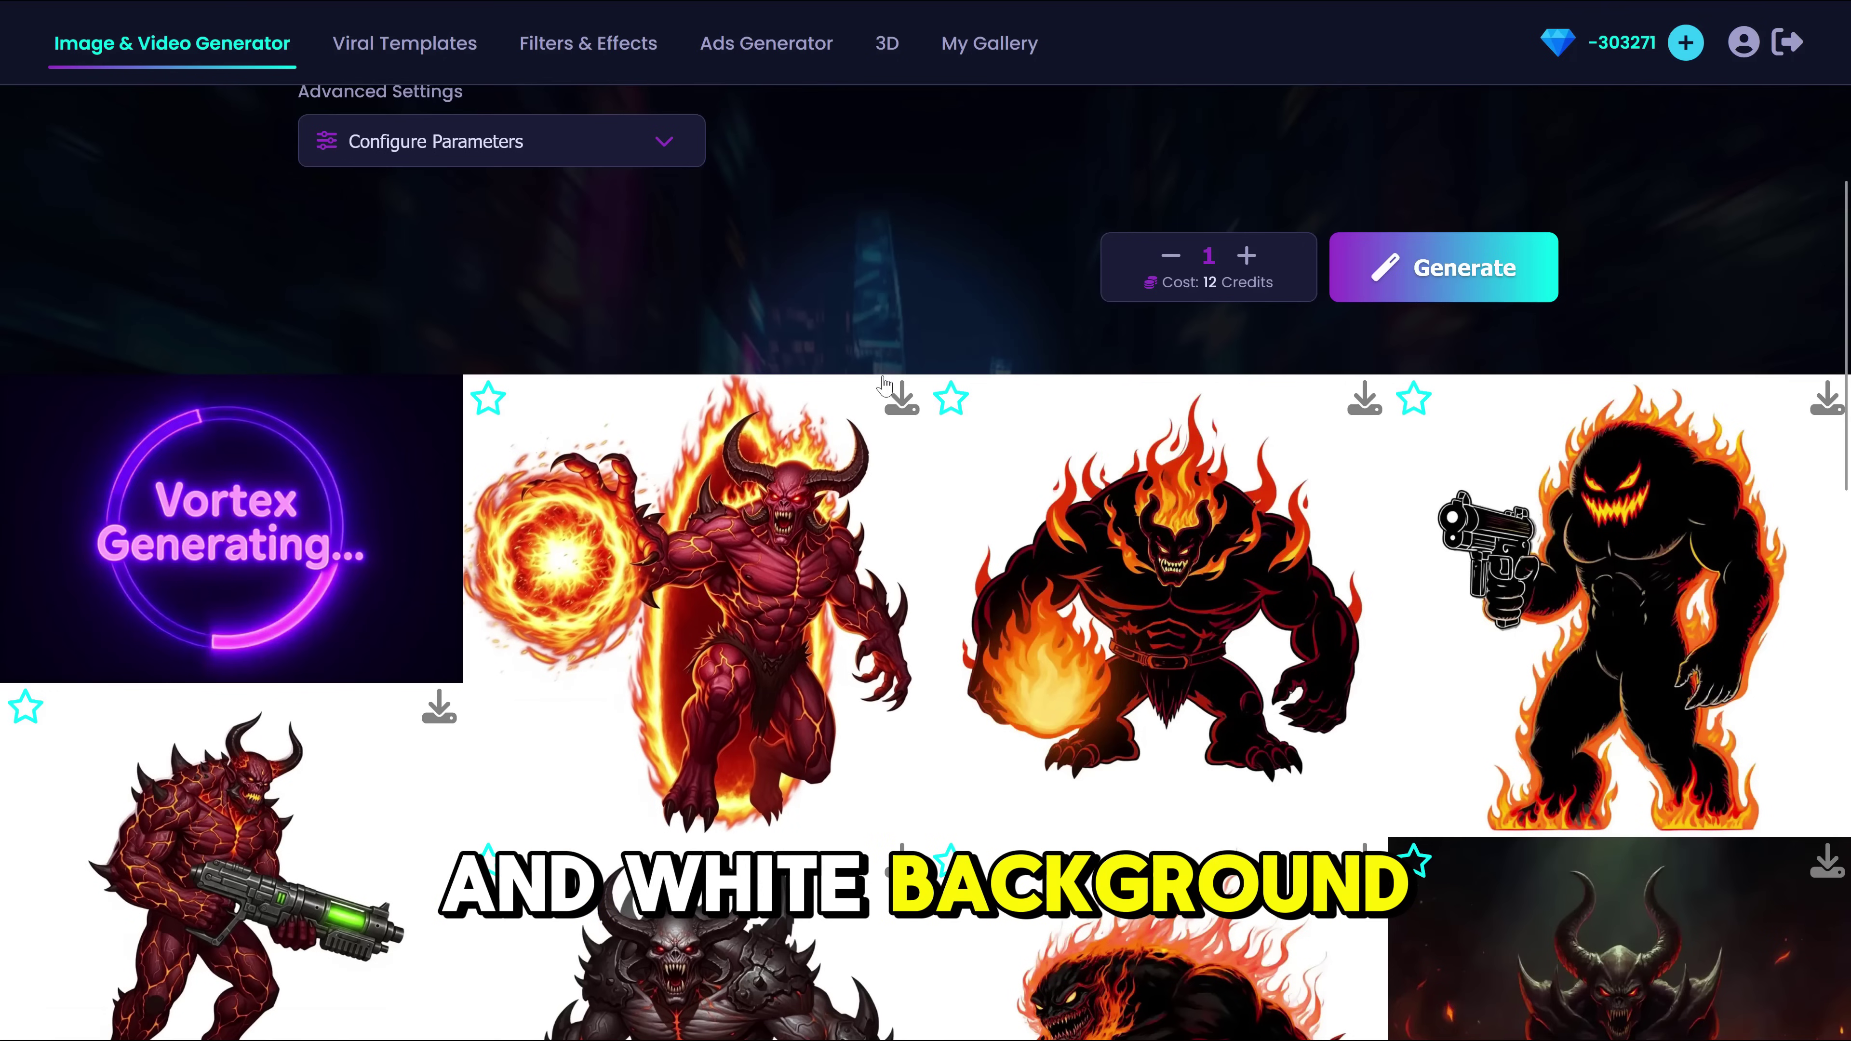
{"action": "scroll", "coordinate": [1029, 389], "scroll_direction": "up", "scroll_amount": 2}
{"action": "scroll", "coordinate": [705, 679], "scroll_direction": "down", "scroll_amount": 2}
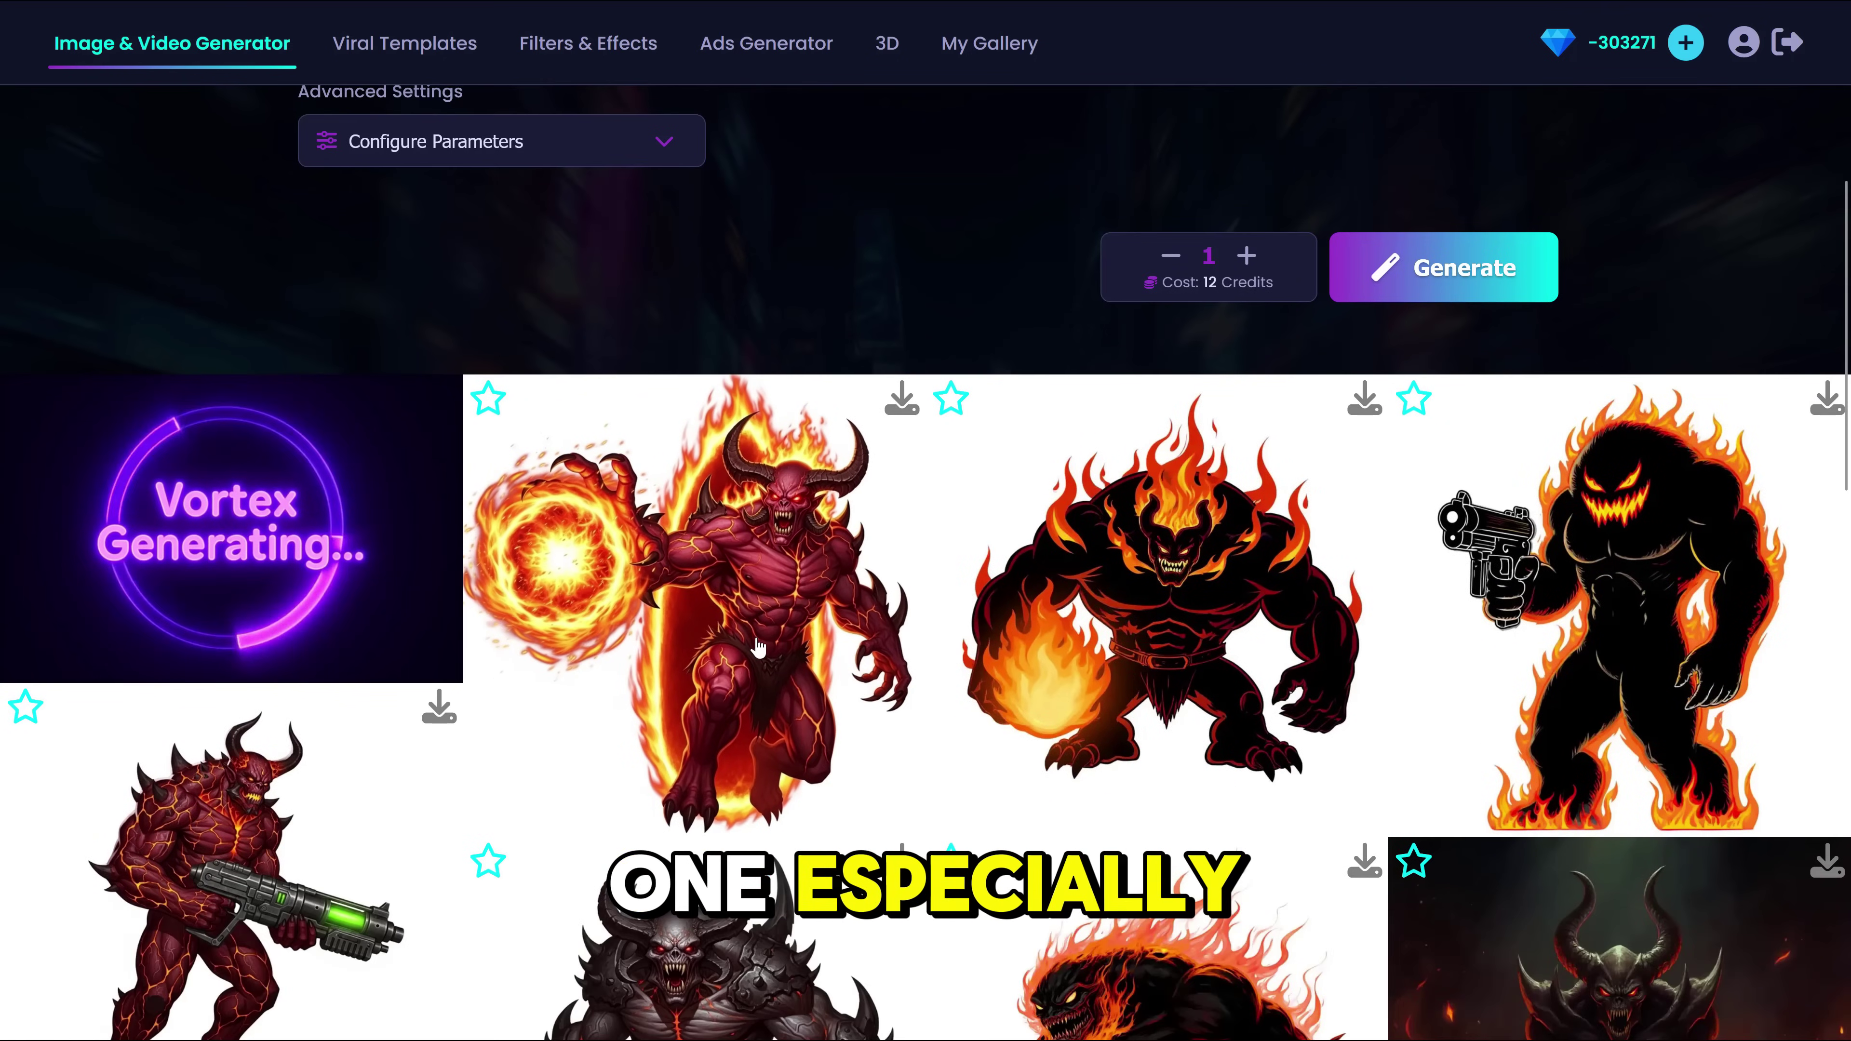
{"action": "left_click", "coordinate": [732, 628]}
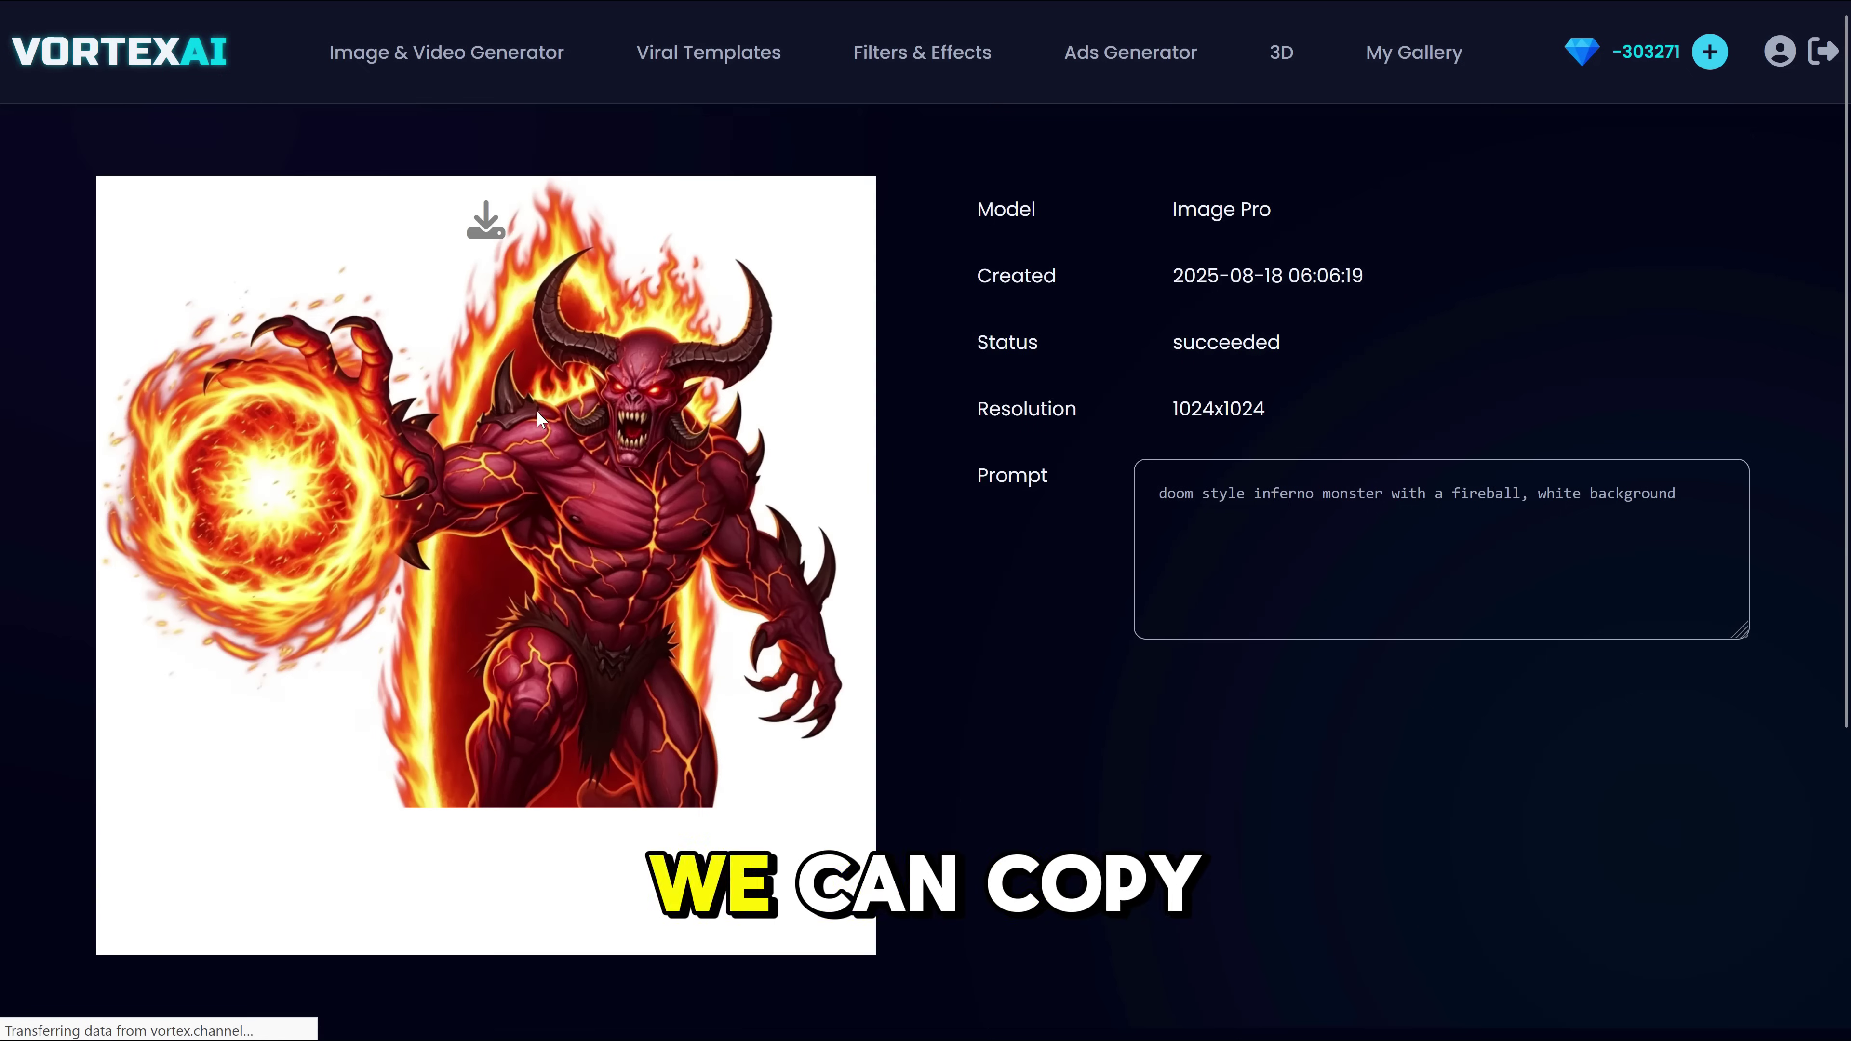
{"action": "right_click", "coordinate": [550, 441]}
{"action": "left_click", "coordinate": [613, 542]}
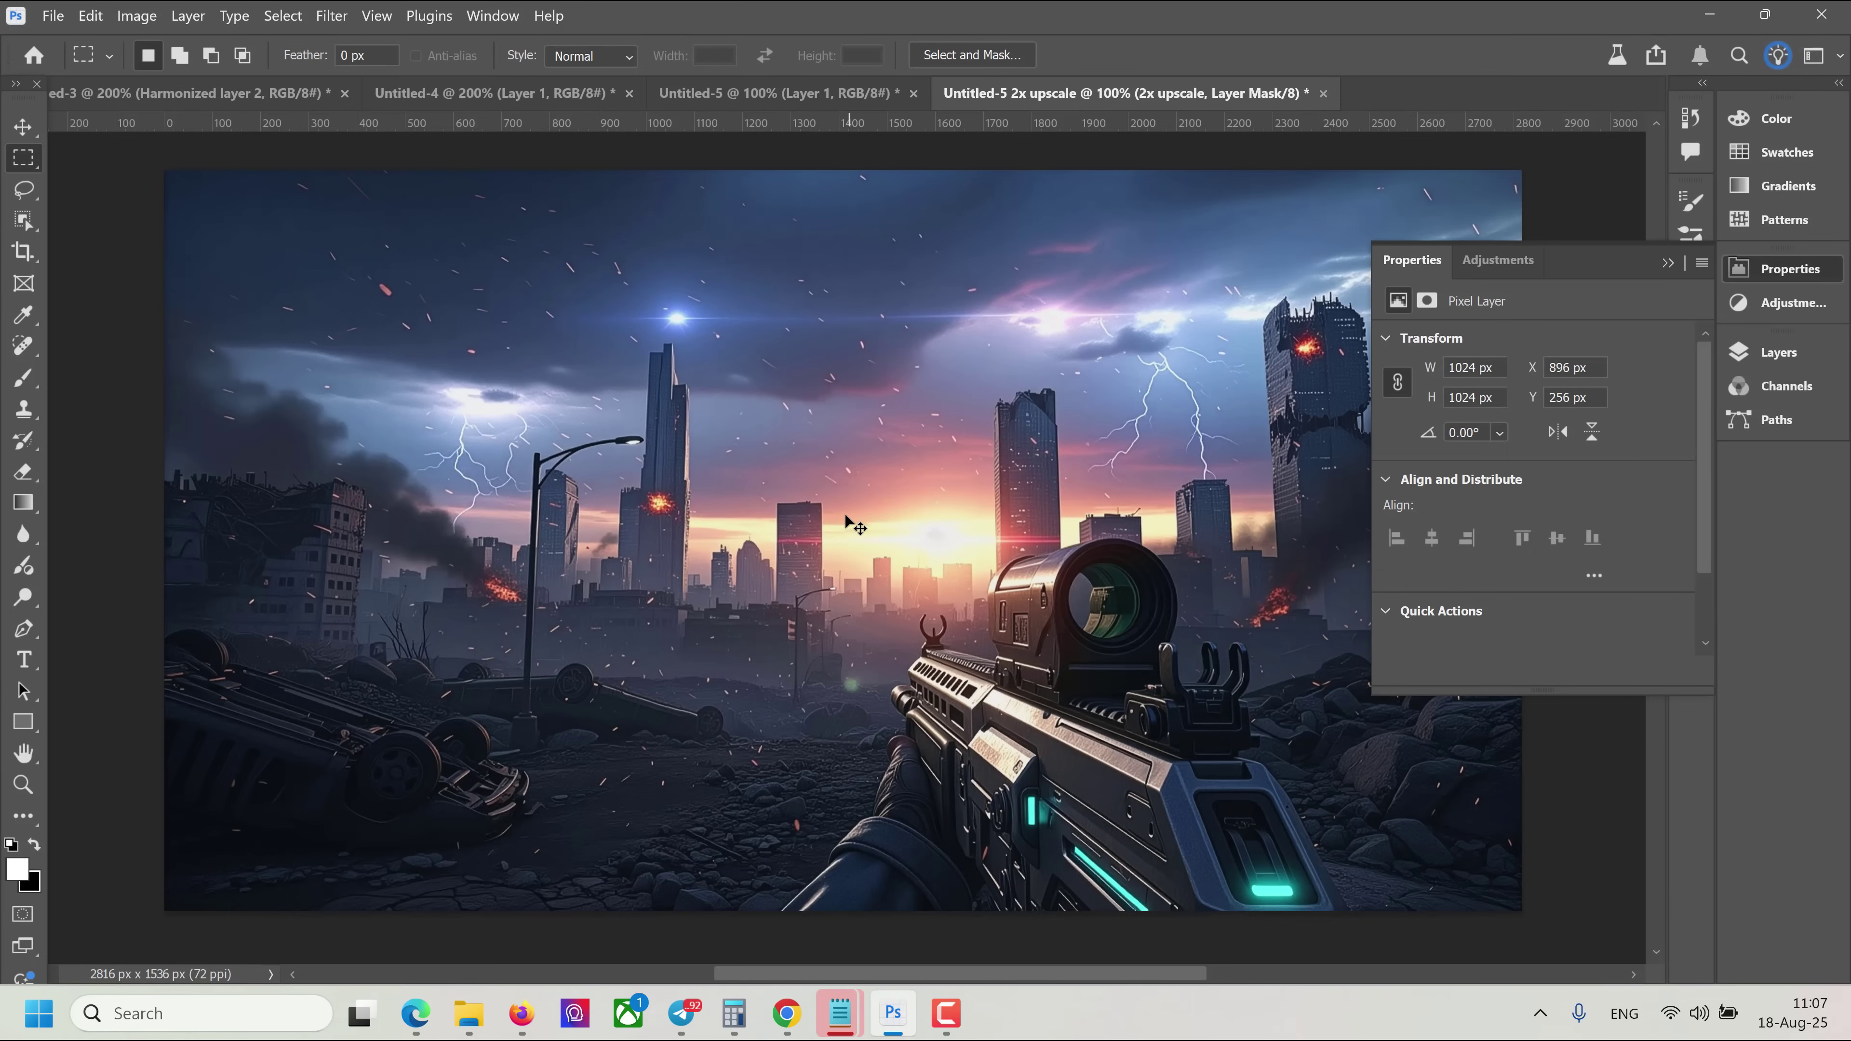
- Paste the demon onto the city, remove its white background, and flip it horizontally
{"action": "key", "text": "ctrl+v"}
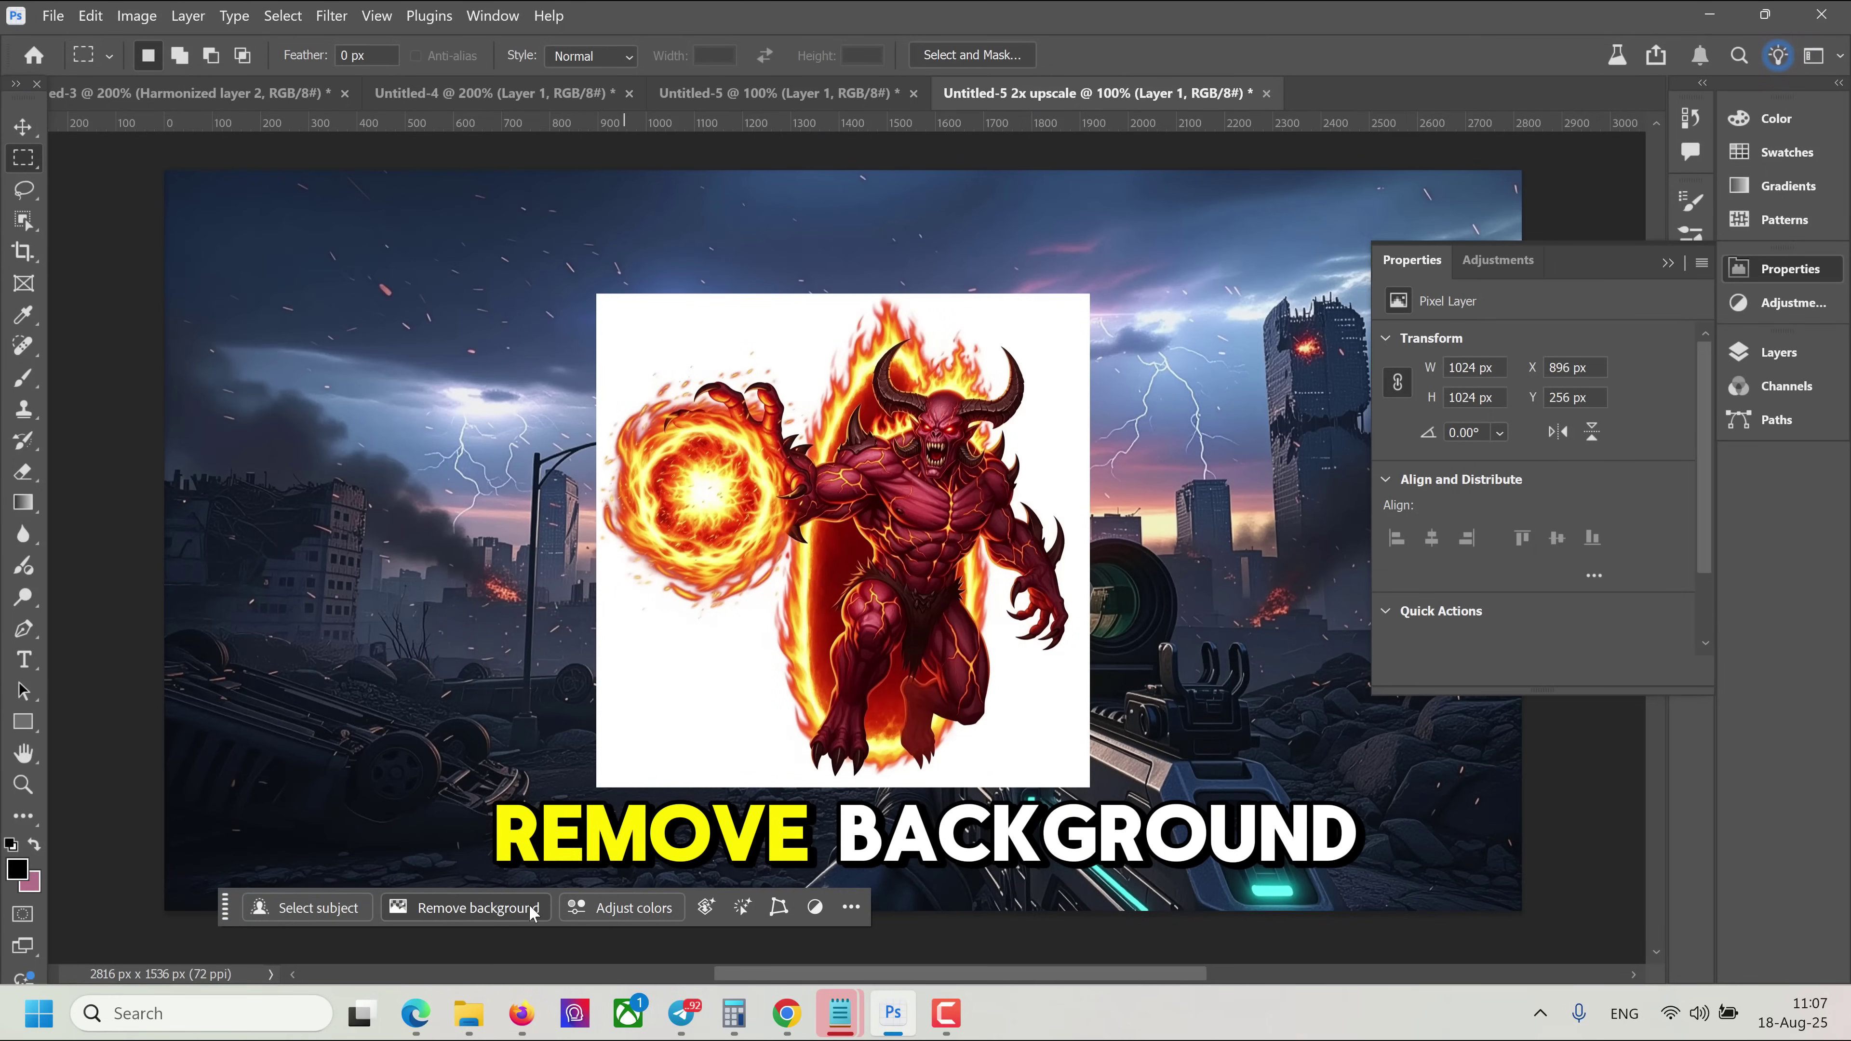
{"action": "left_click", "coordinate": [517, 907]}
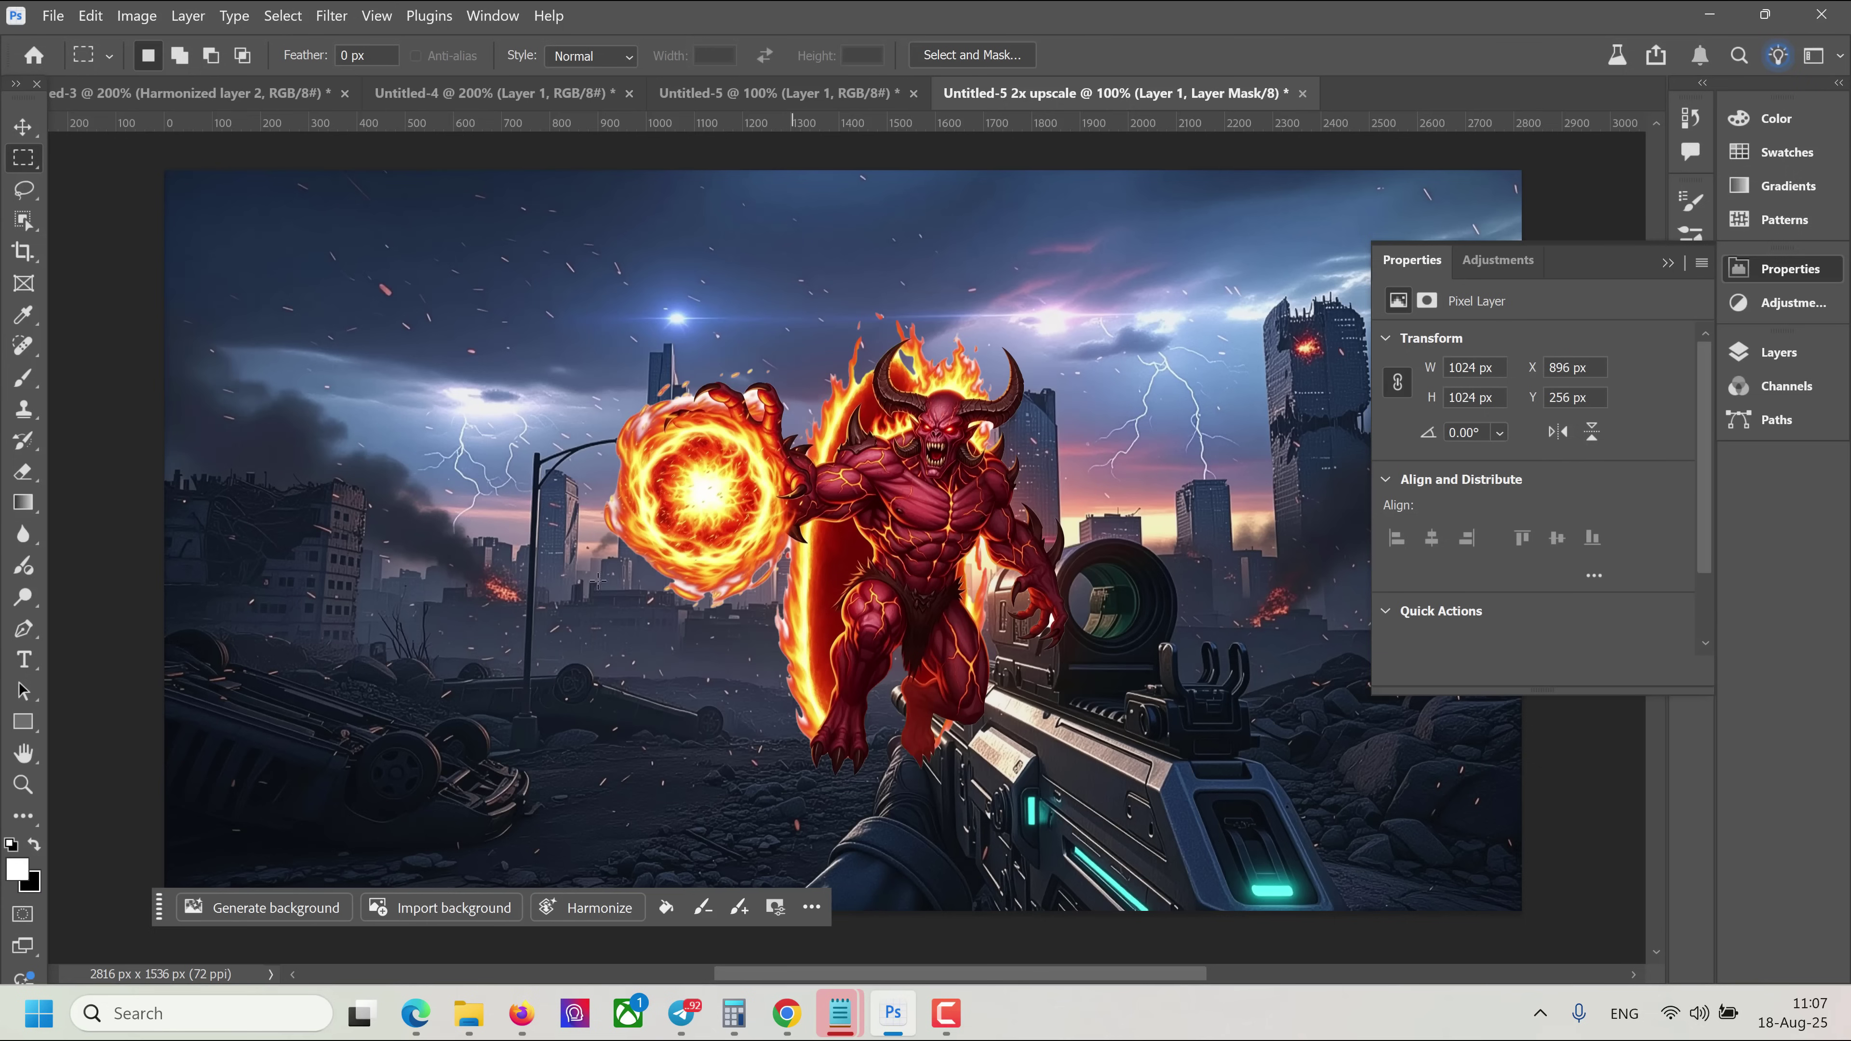
{"action": "left_click", "coordinate": [137, 15]}
{"action": "mouse_move", "coordinate": [337, 241]}
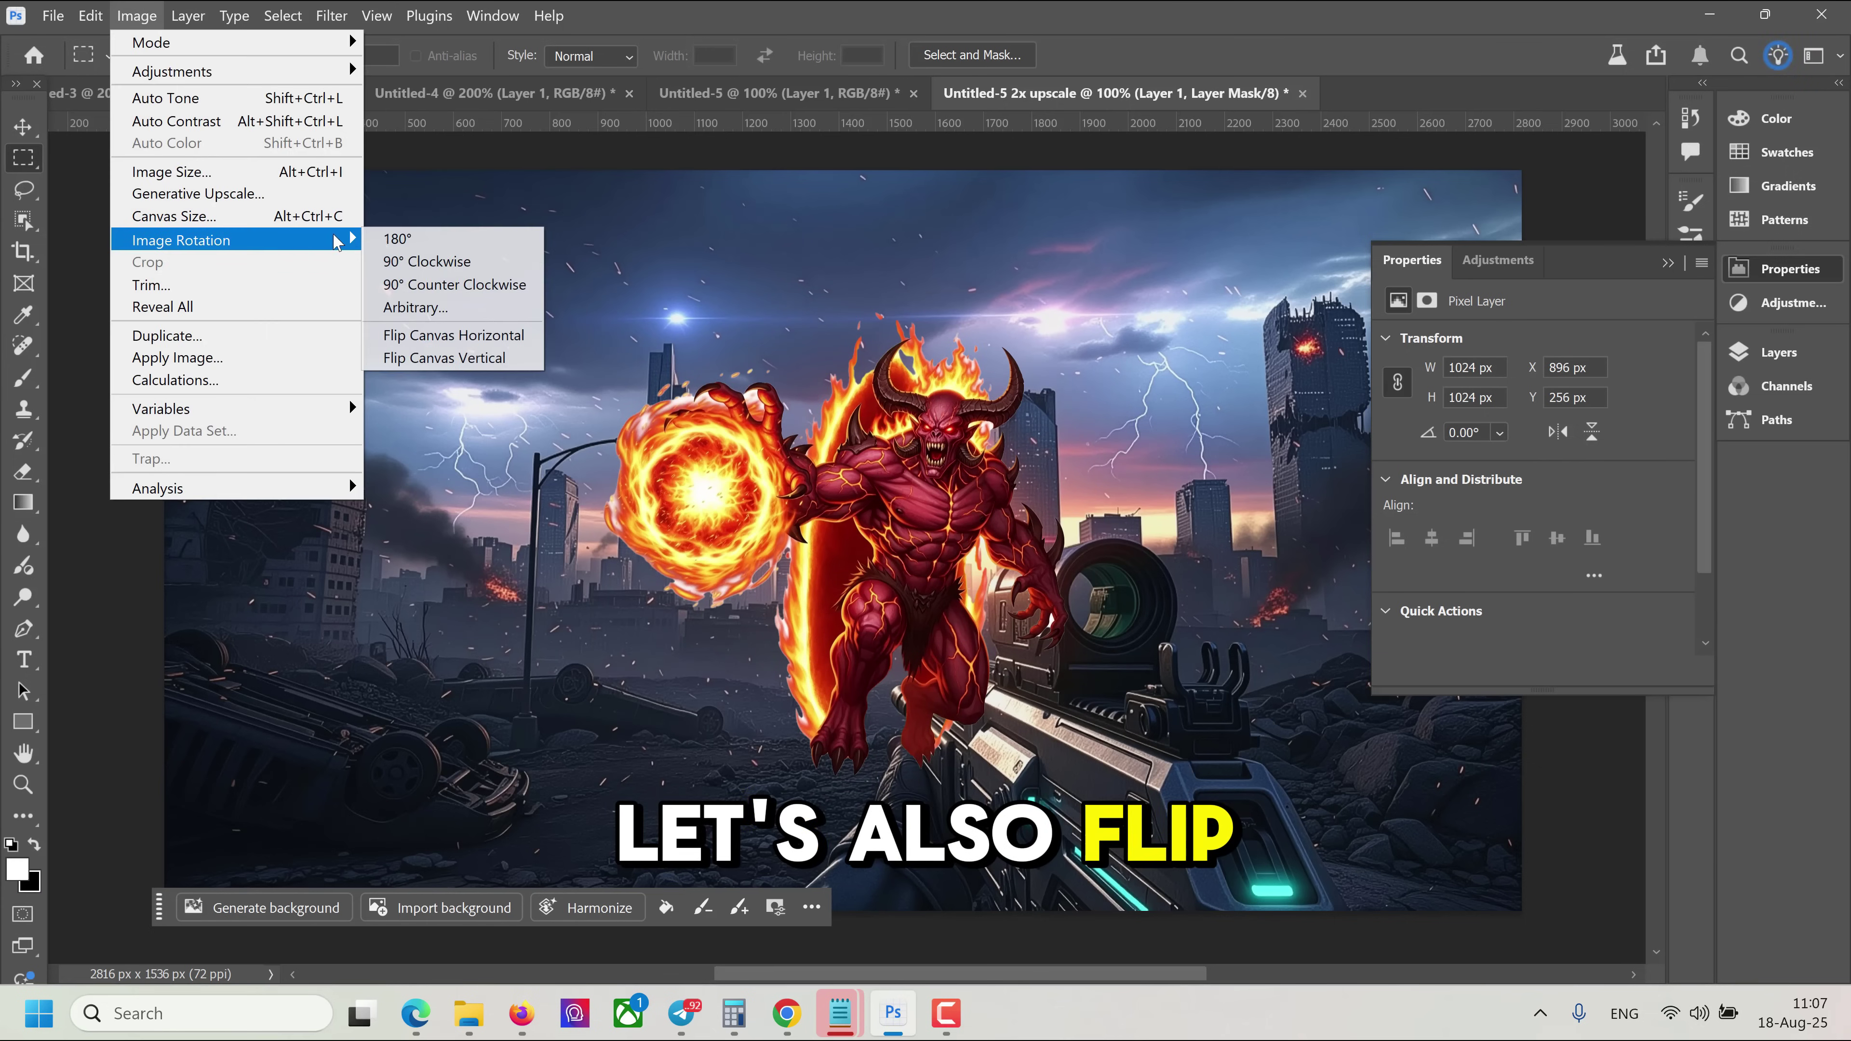
{"action": "left_click", "coordinate": [431, 335]}
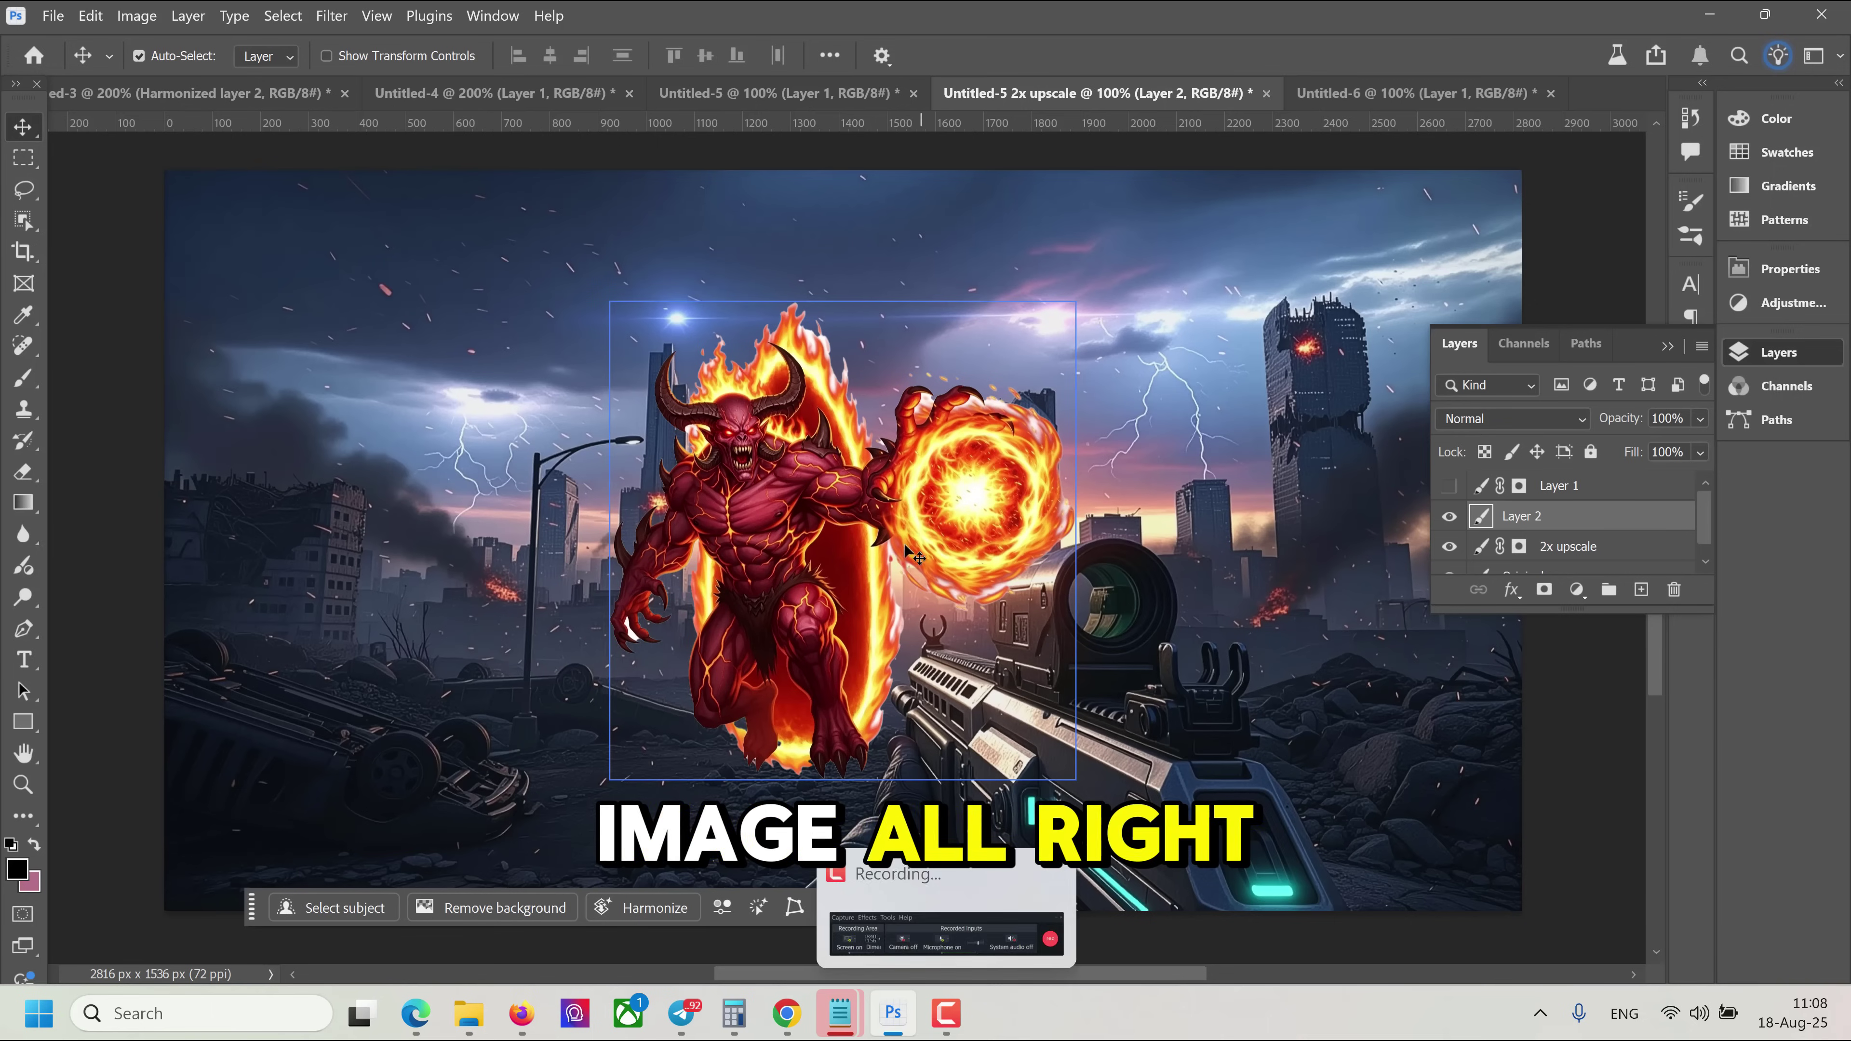
{"action": "left_click_drag", "start_coordinate": [932, 310], "coordinate": [808, 438]}
- Scale the demon to about half size and position it beside the street lamp
{"action": "key", "text": "ctrl+t"}
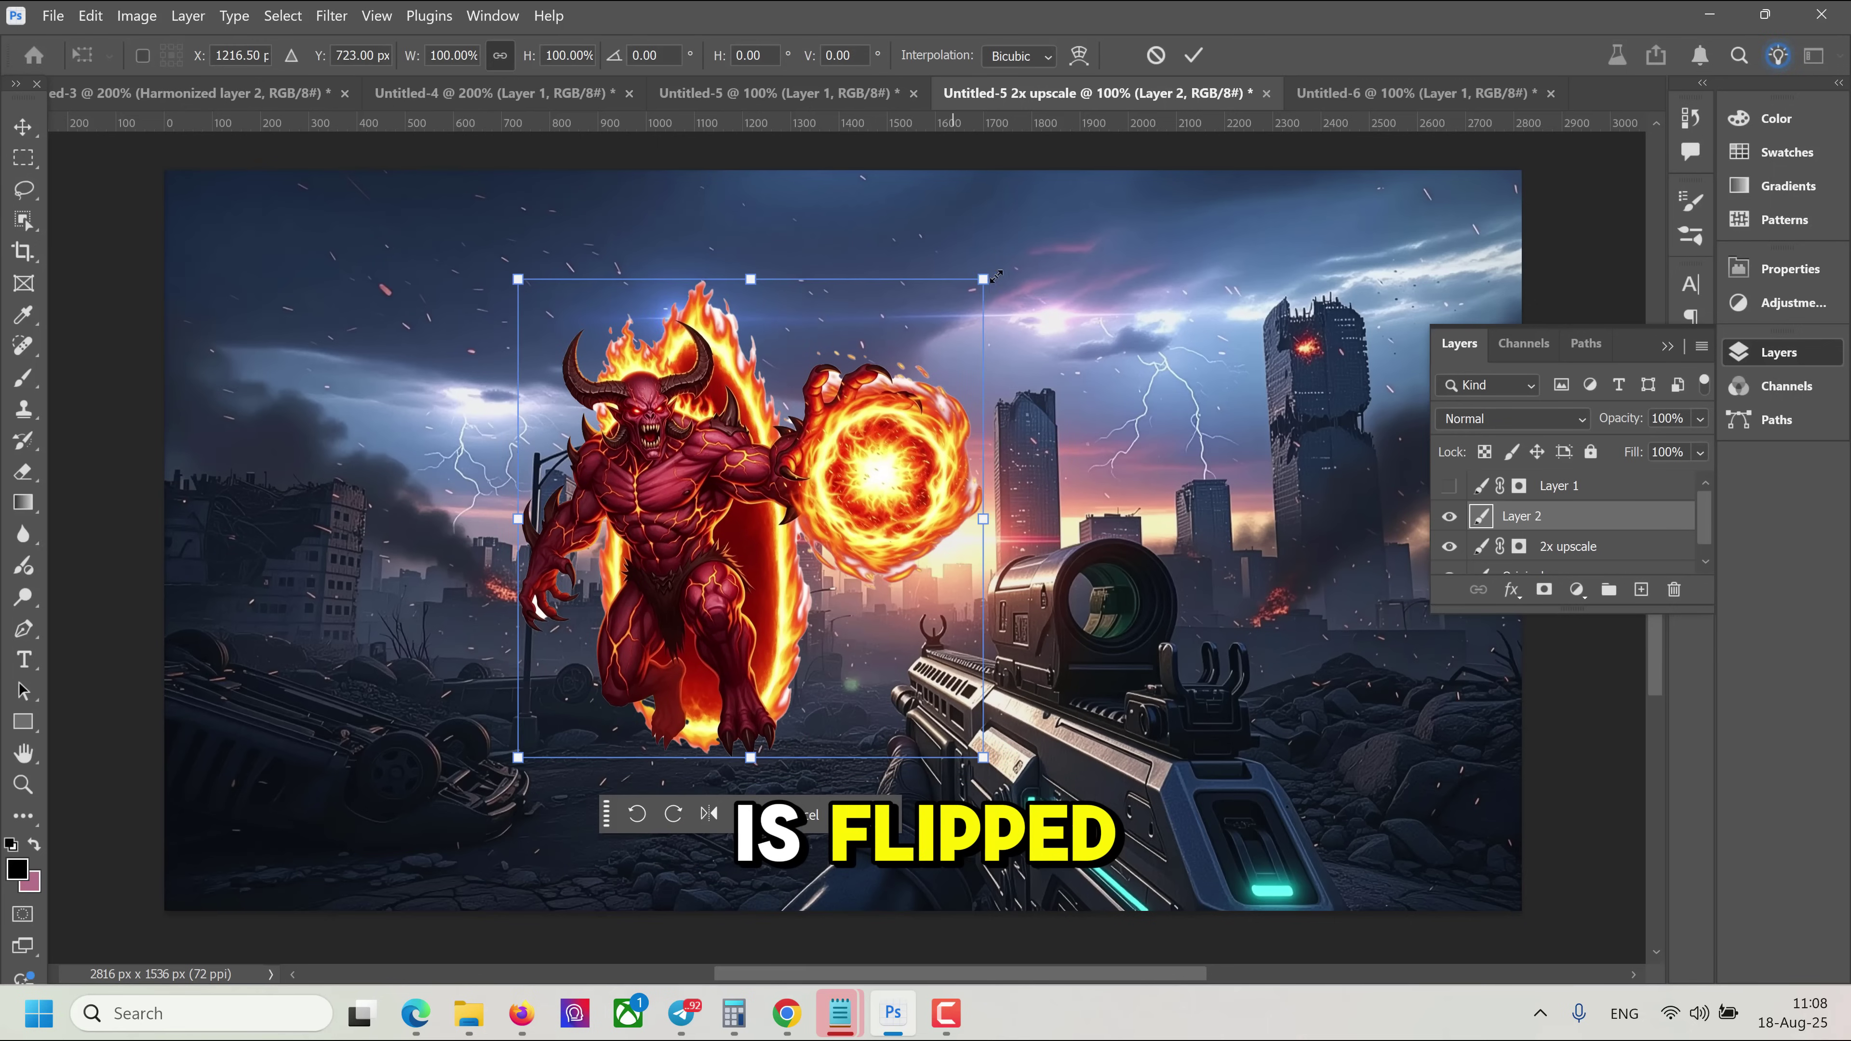
{"action": "left_click_drag", "start_coordinate": [982, 279], "coordinate": [782, 485]}
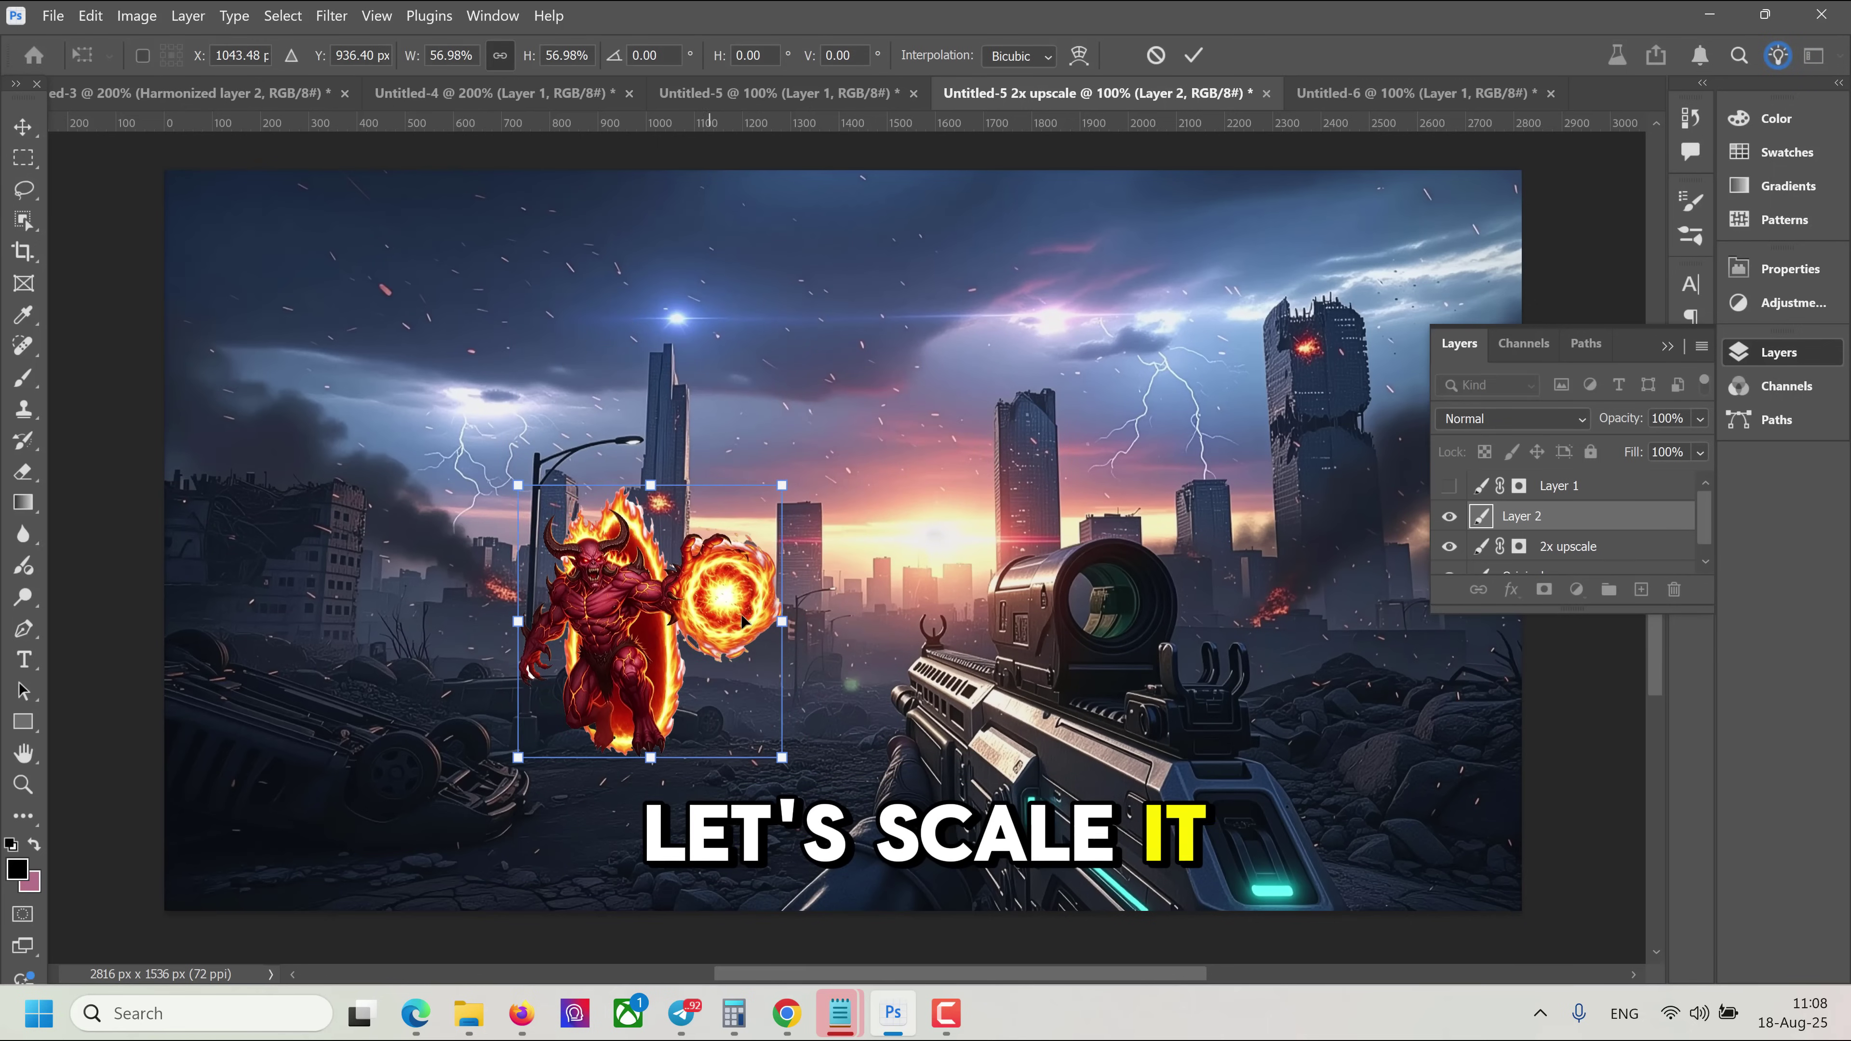
{"action": "left_click_drag", "start_coordinate": [714, 618], "coordinate": [741, 613]}
{"action": "left_click_drag", "start_coordinate": [742, 603], "coordinate": [750, 621]}
{"action": "left_click_drag", "start_coordinate": [823, 486], "coordinate": [737, 584]}
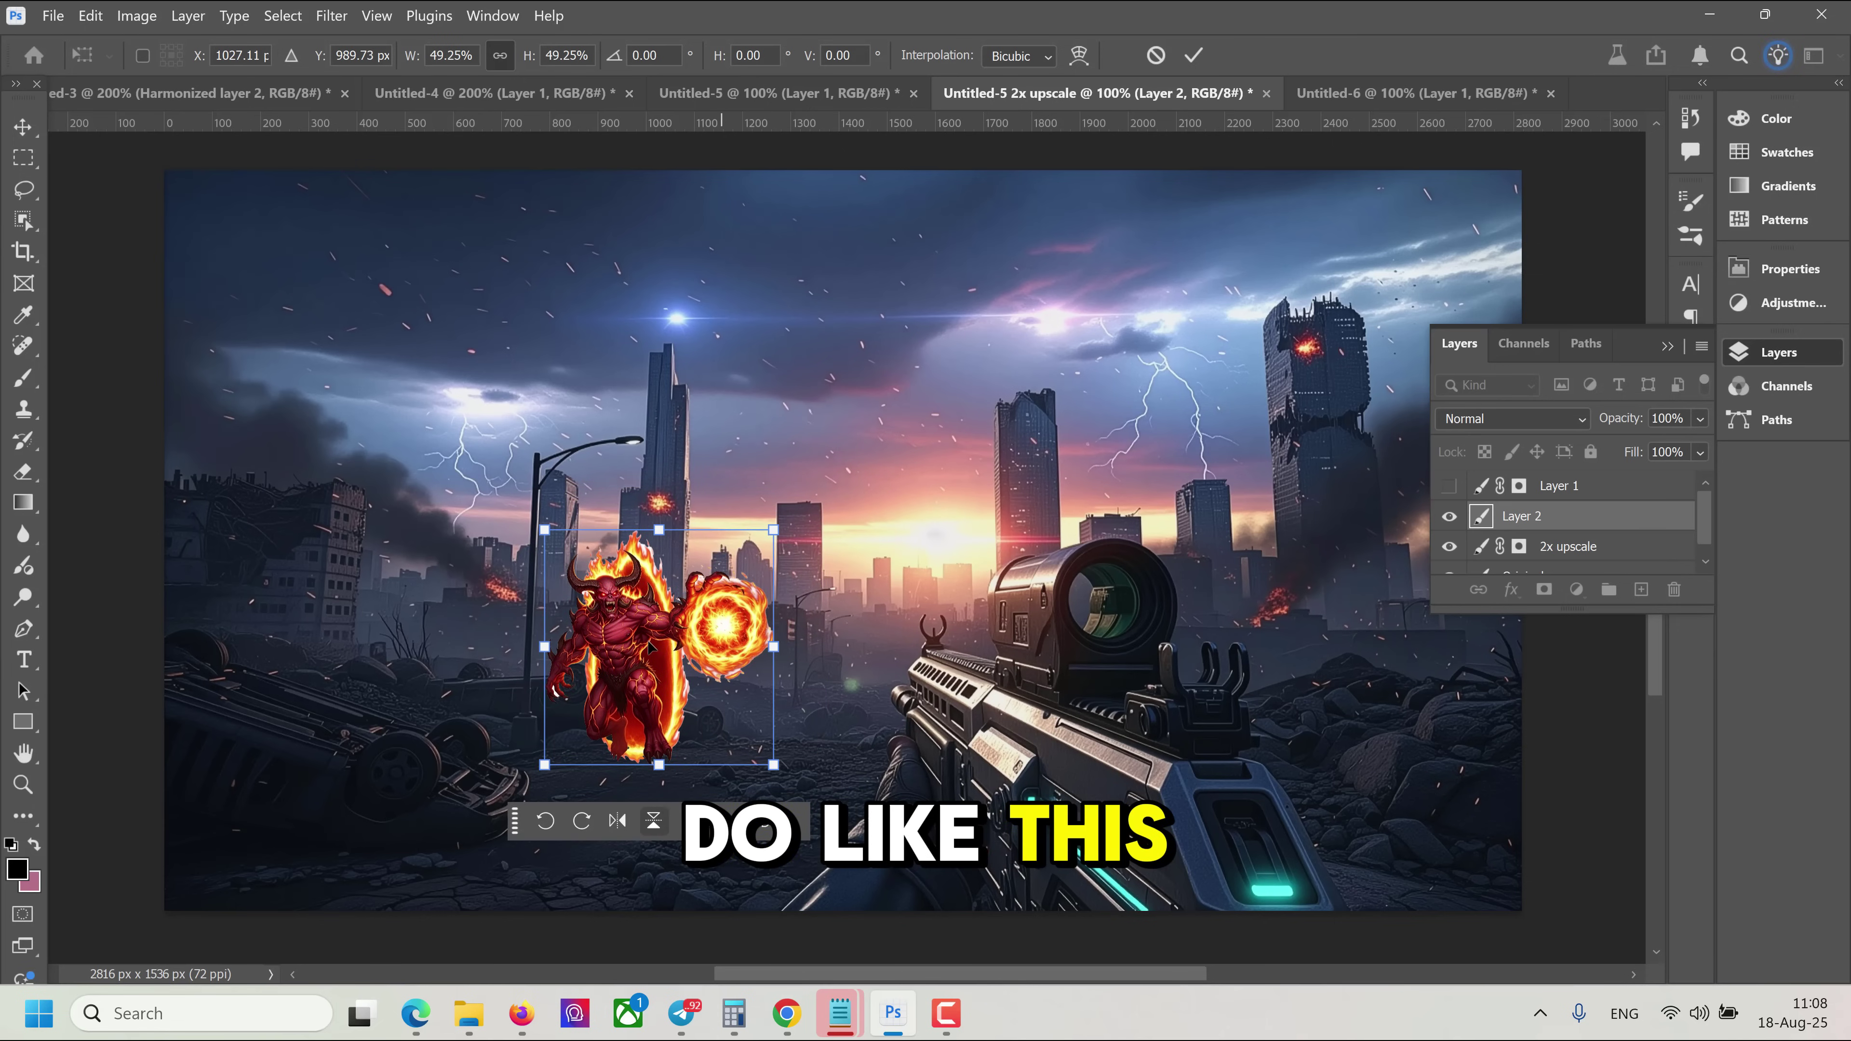
- Harmonize the demon, then add a purple gradient on a Color Dodge layer at 46% opacity
{"action": "key", "text": "Return"}
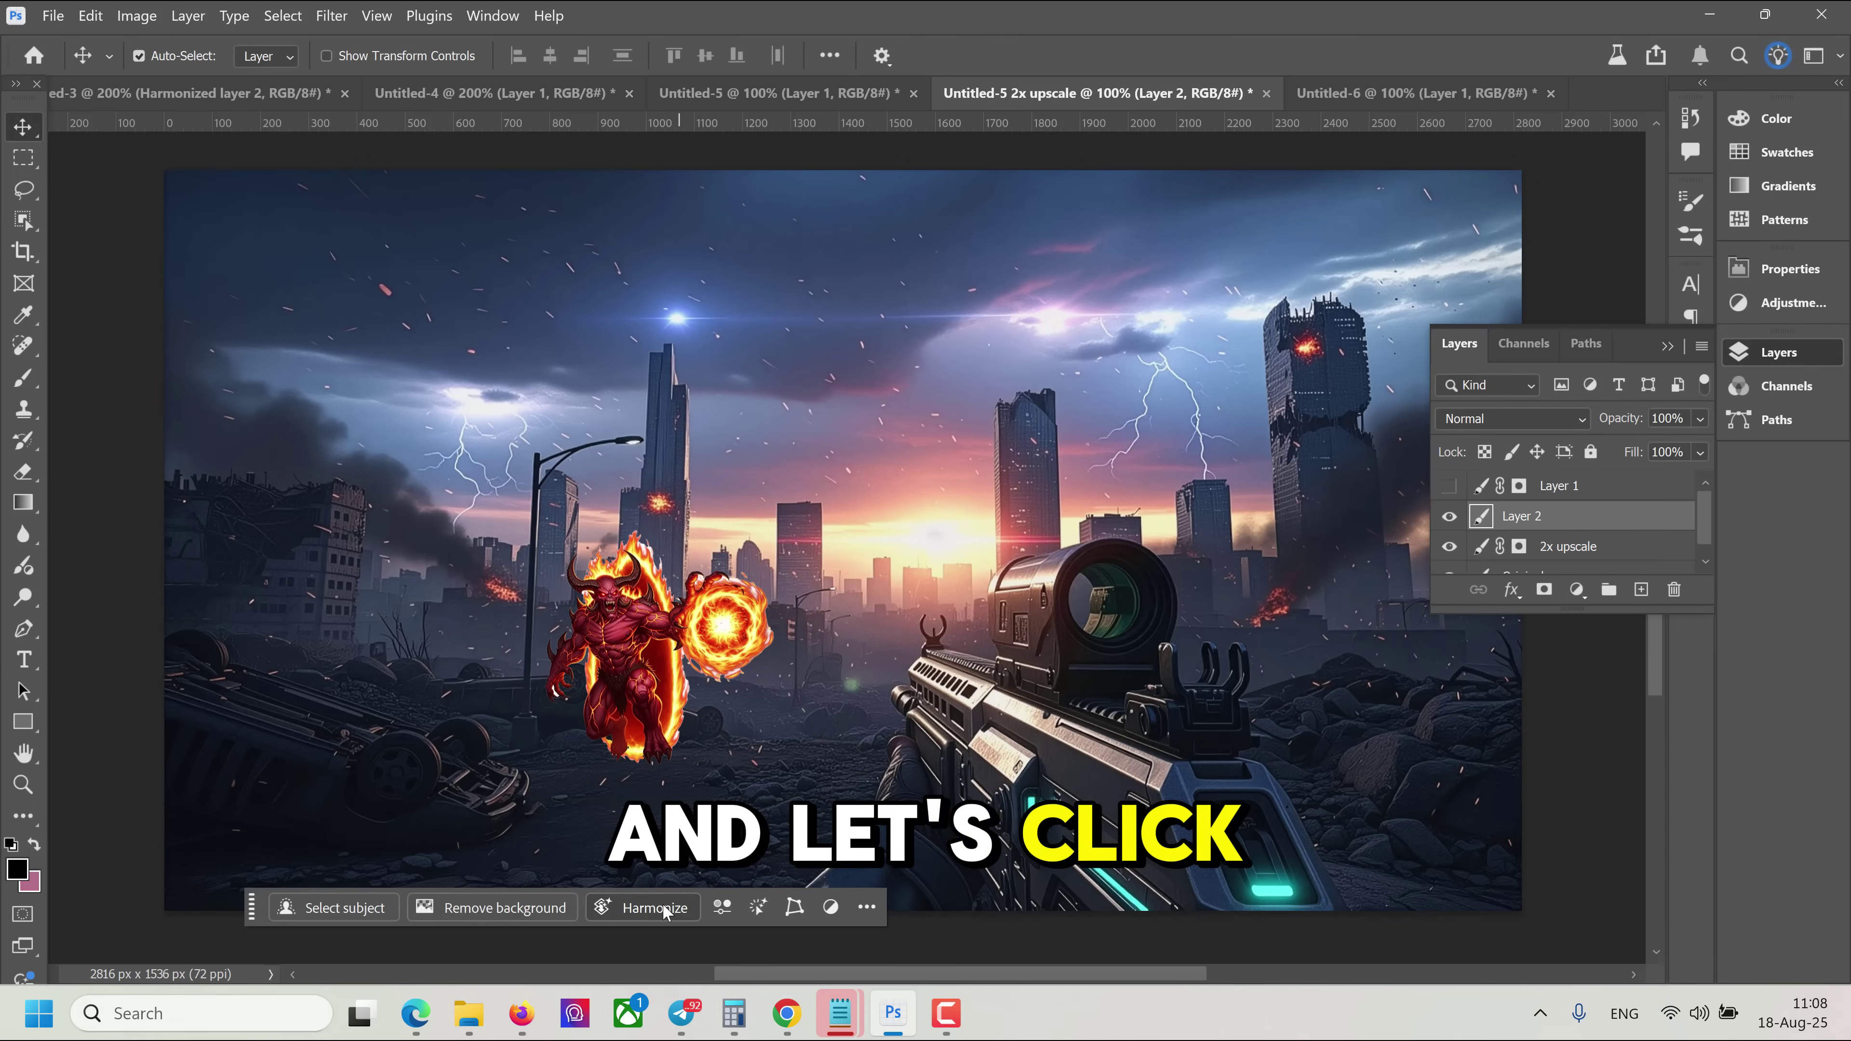
{"action": "left_click", "coordinate": [656, 908]}
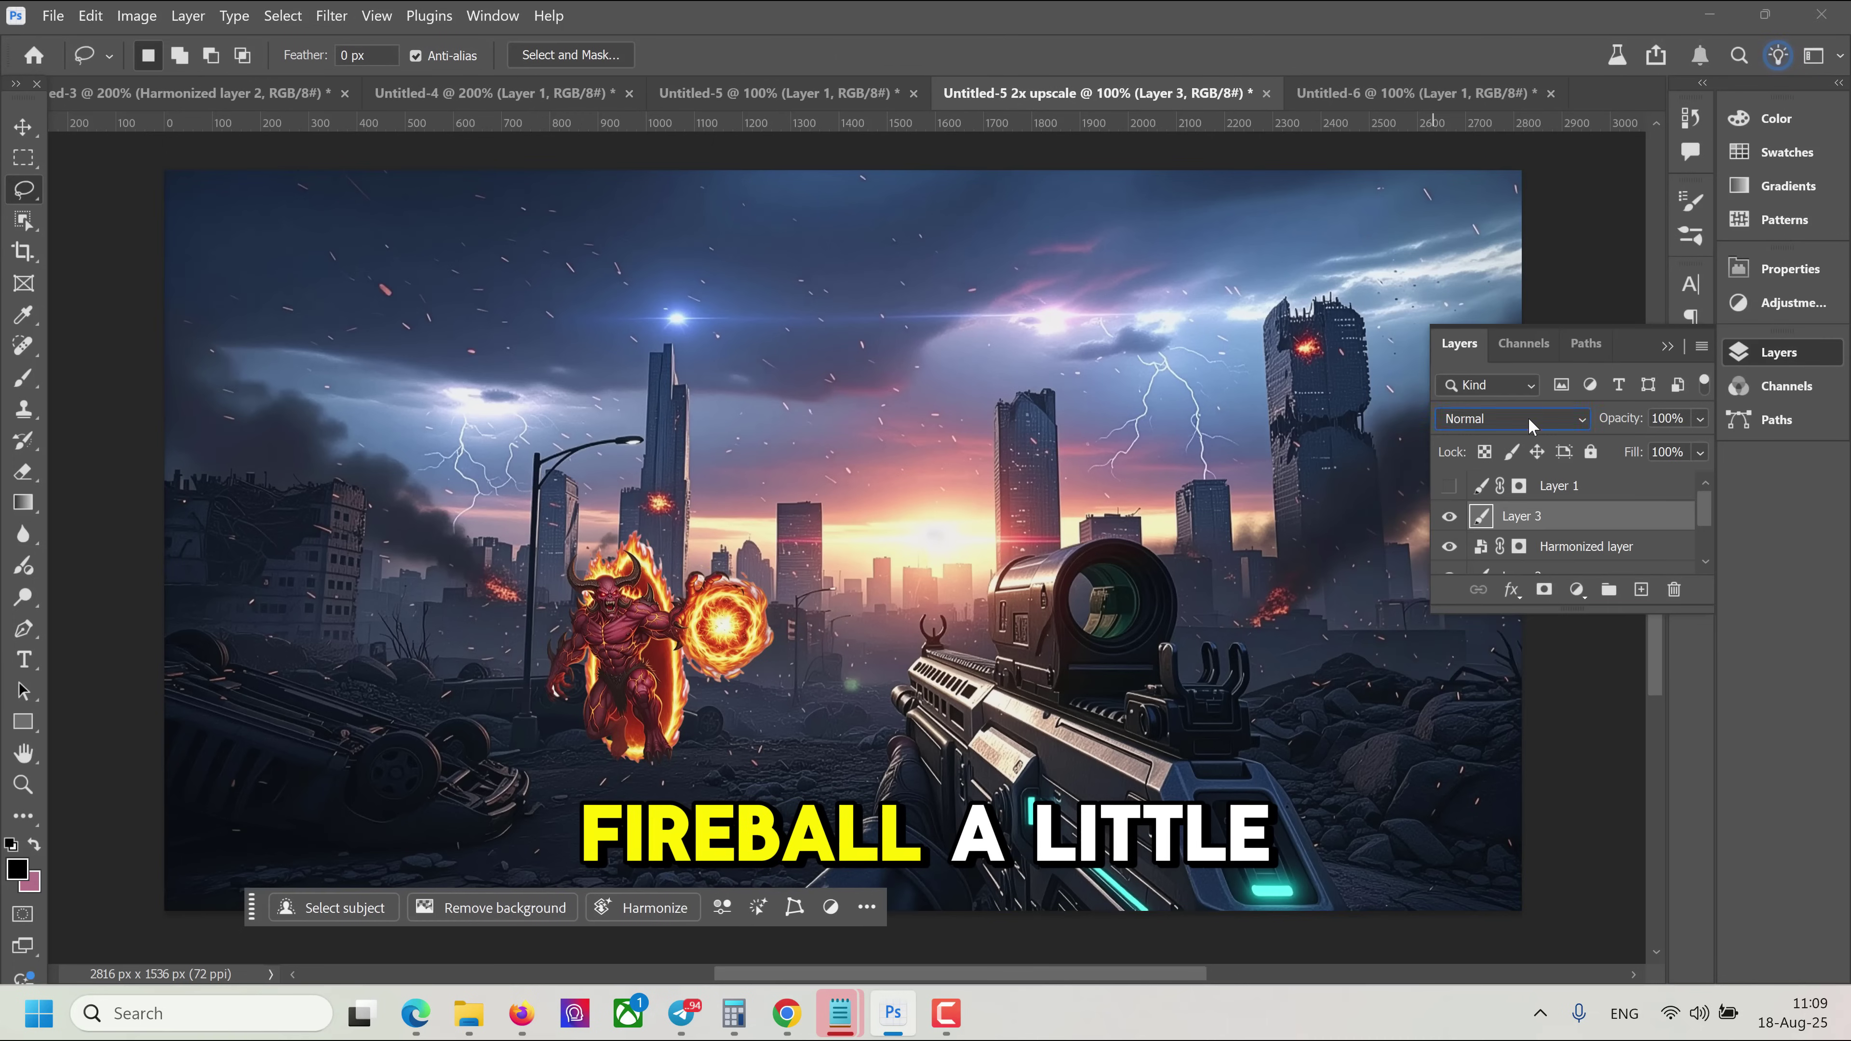
{"action": "left_click", "coordinate": [1530, 422]}
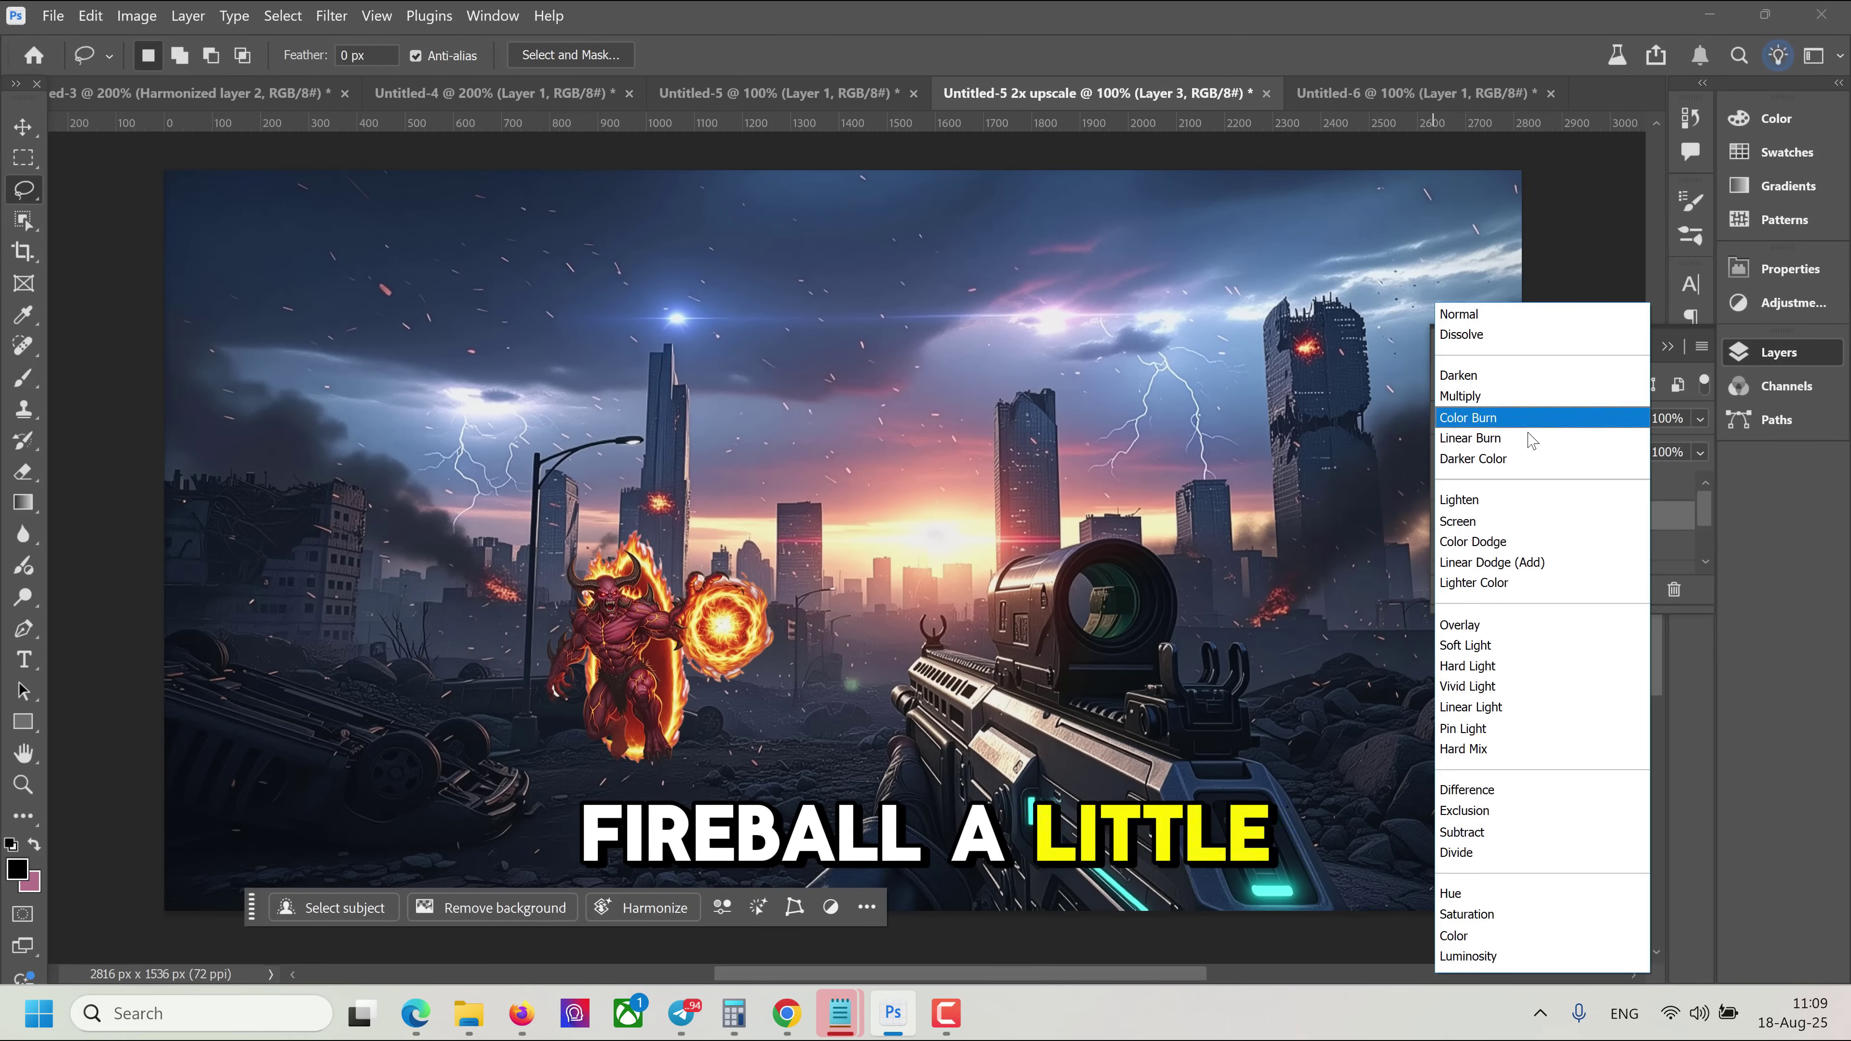
{"action": "left_click", "coordinate": [1516, 542]}
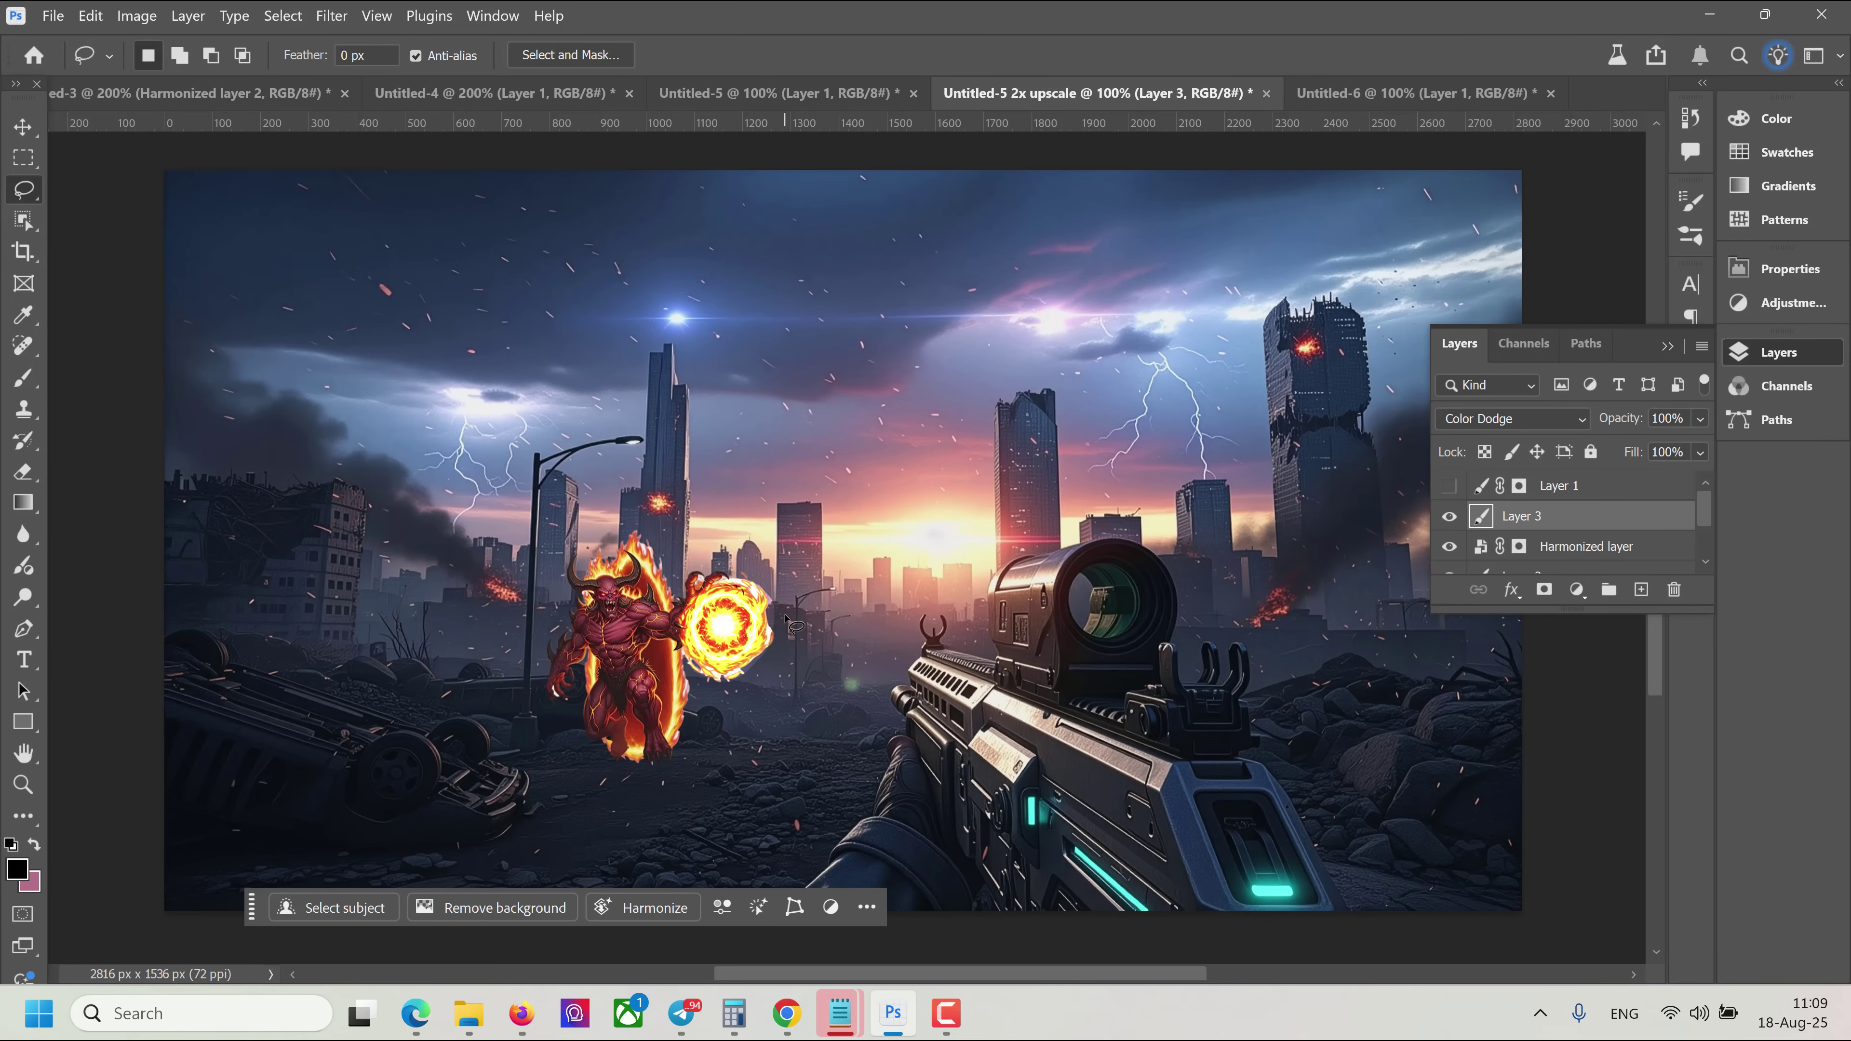
{"action": "key", "text": "g"}
{"action": "left_click_drag", "start_coordinate": [544, 478], "coordinate": [755, 750]}
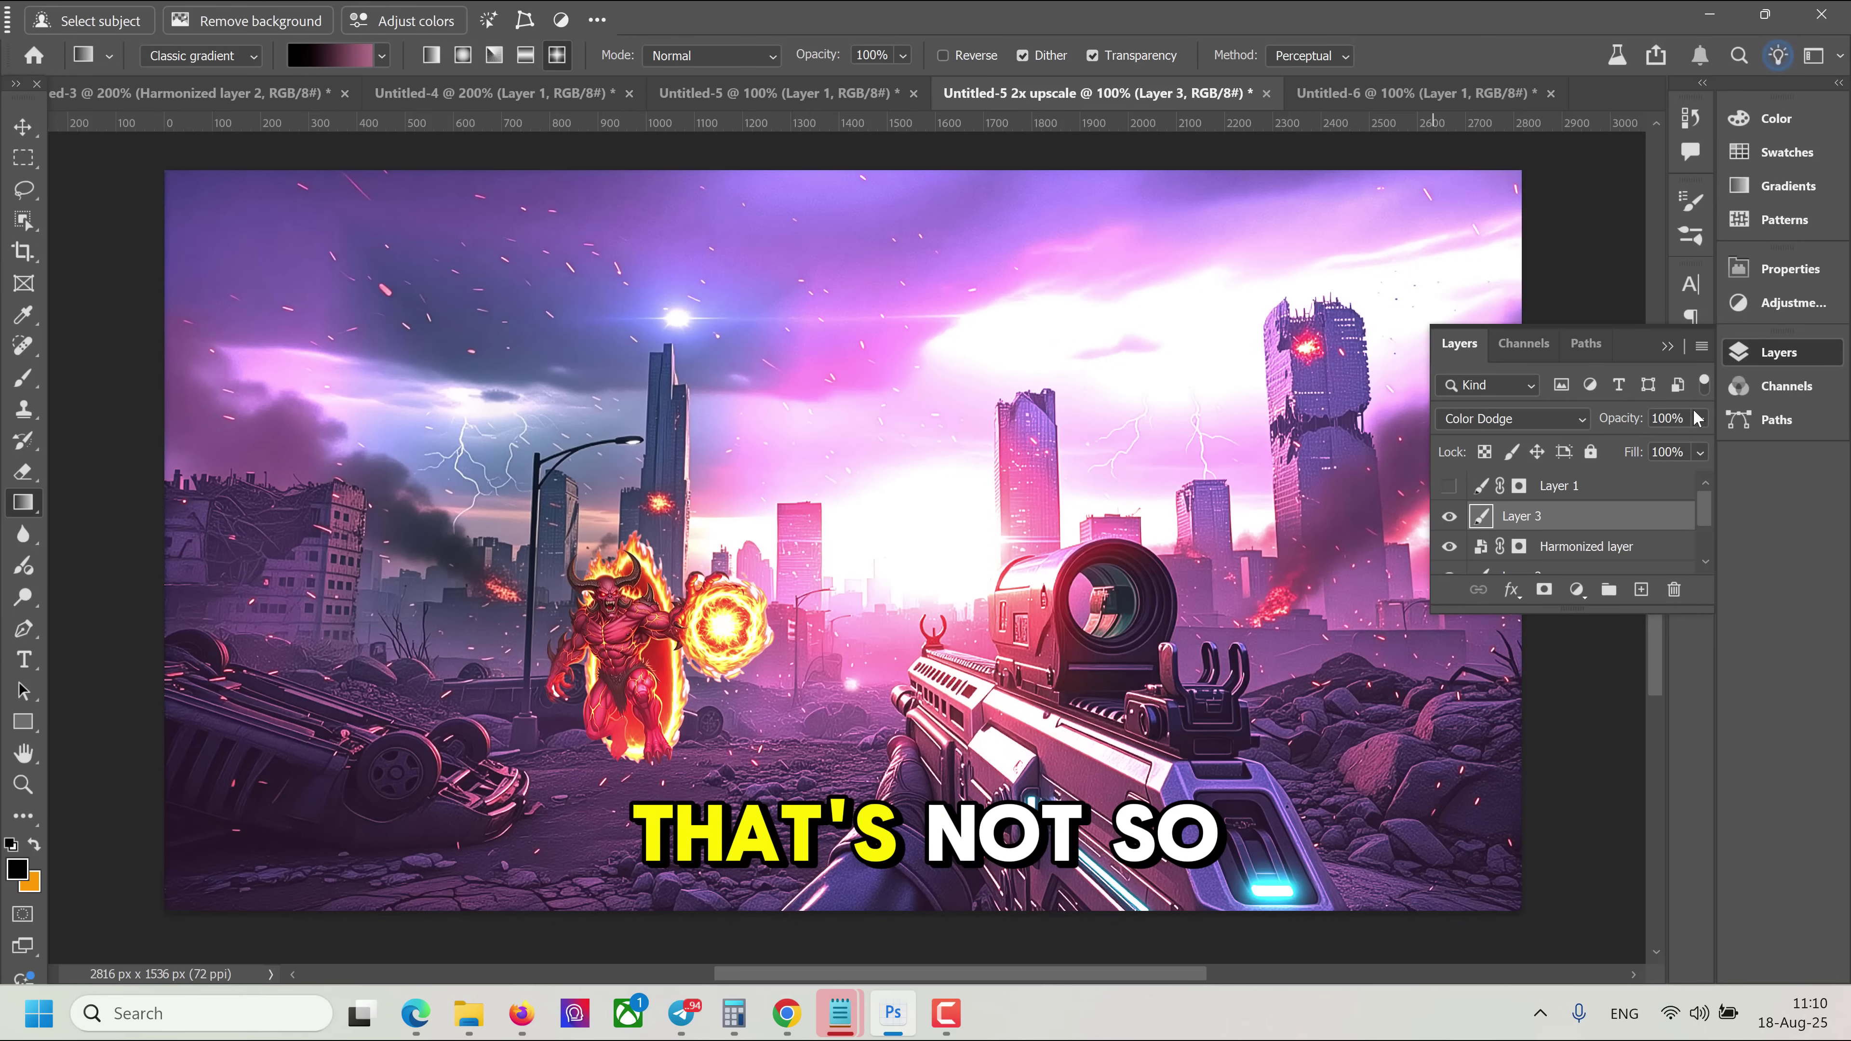
{"action": "left_click_drag", "start_coordinate": [1695, 442], "coordinate": [1638, 446]}
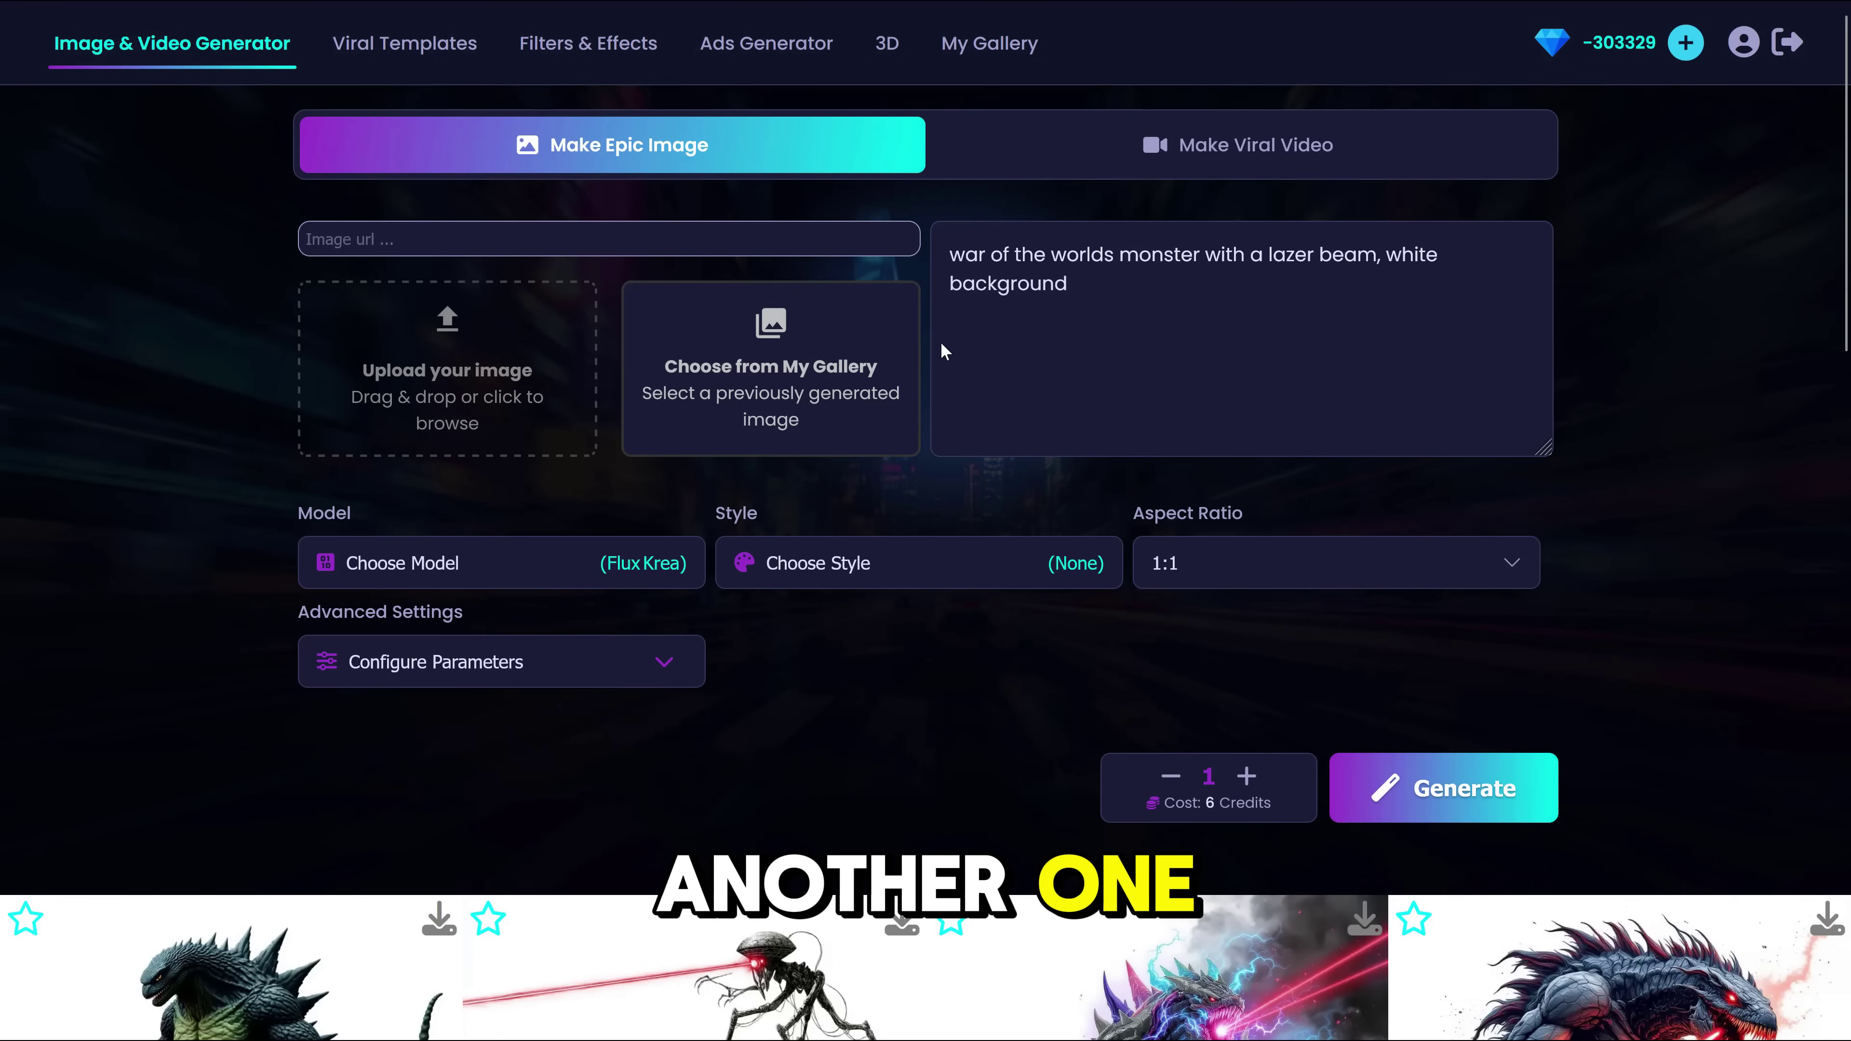
- Copy the laser tripod image from its Vortex AI detail page
{"action": "scroll", "coordinate": [940, 341], "scroll_direction": "down", "scroll_amount": 6}
{"action": "scroll", "coordinate": [939, 296], "scroll_direction": "down", "scroll_amount": 3}
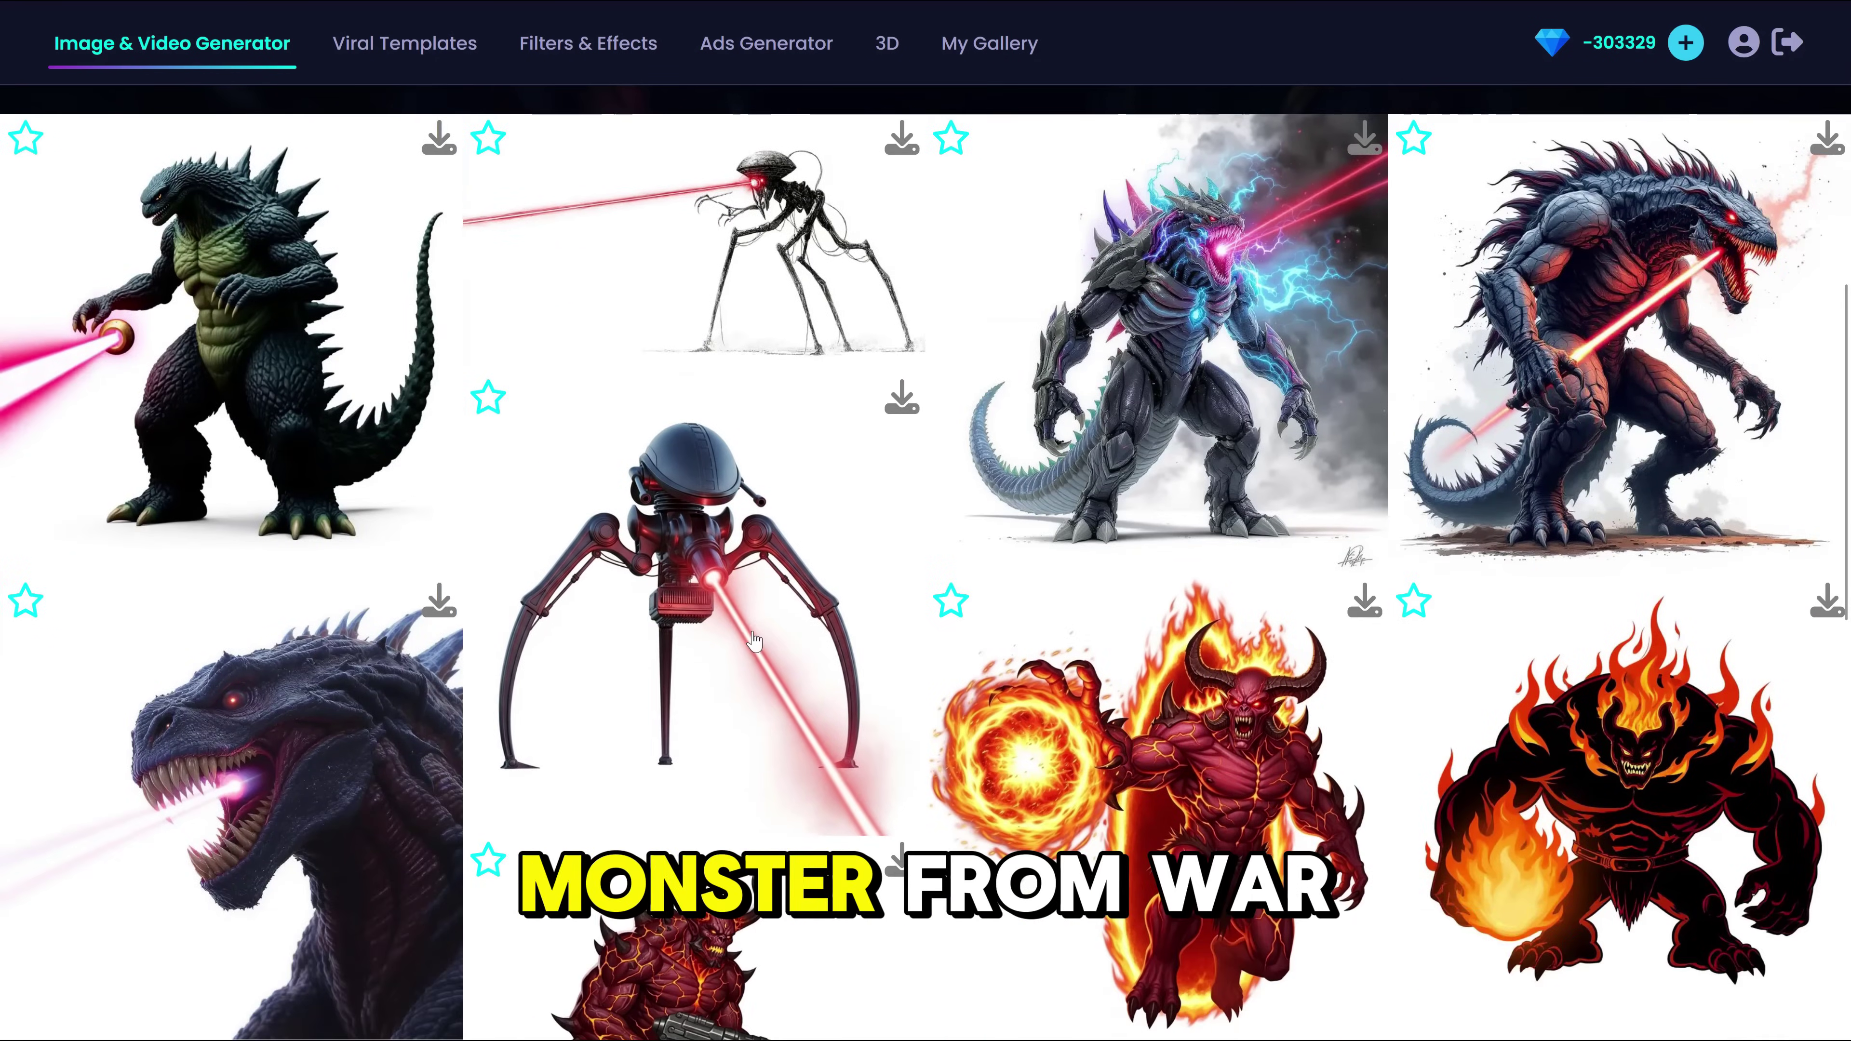
{"action": "left_click", "coordinate": [733, 619]}
{"action": "right_click", "coordinate": [544, 406]}
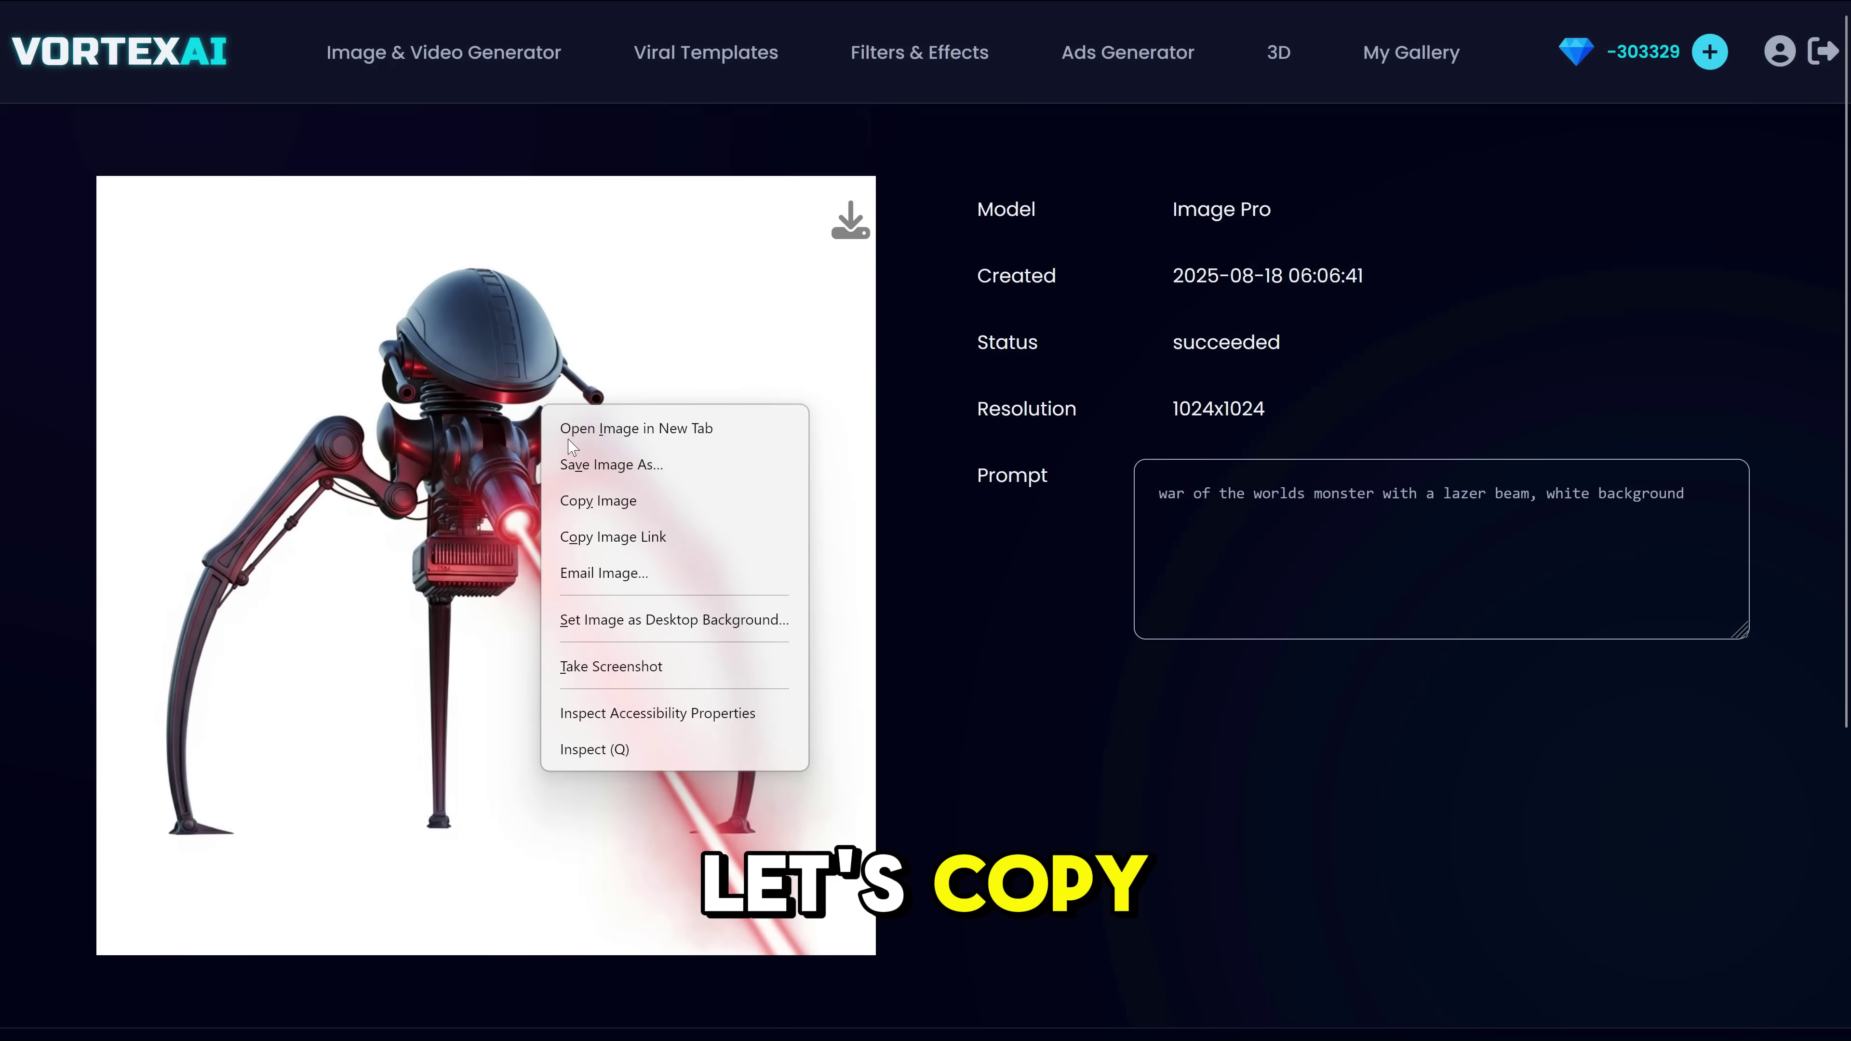
{"action": "left_click", "coordinate": [583, 501]}
- Paste the tripod over the right-hand buildings and harmonize it with the purple scene
{"action": "key", "text": "alt+Tab"}
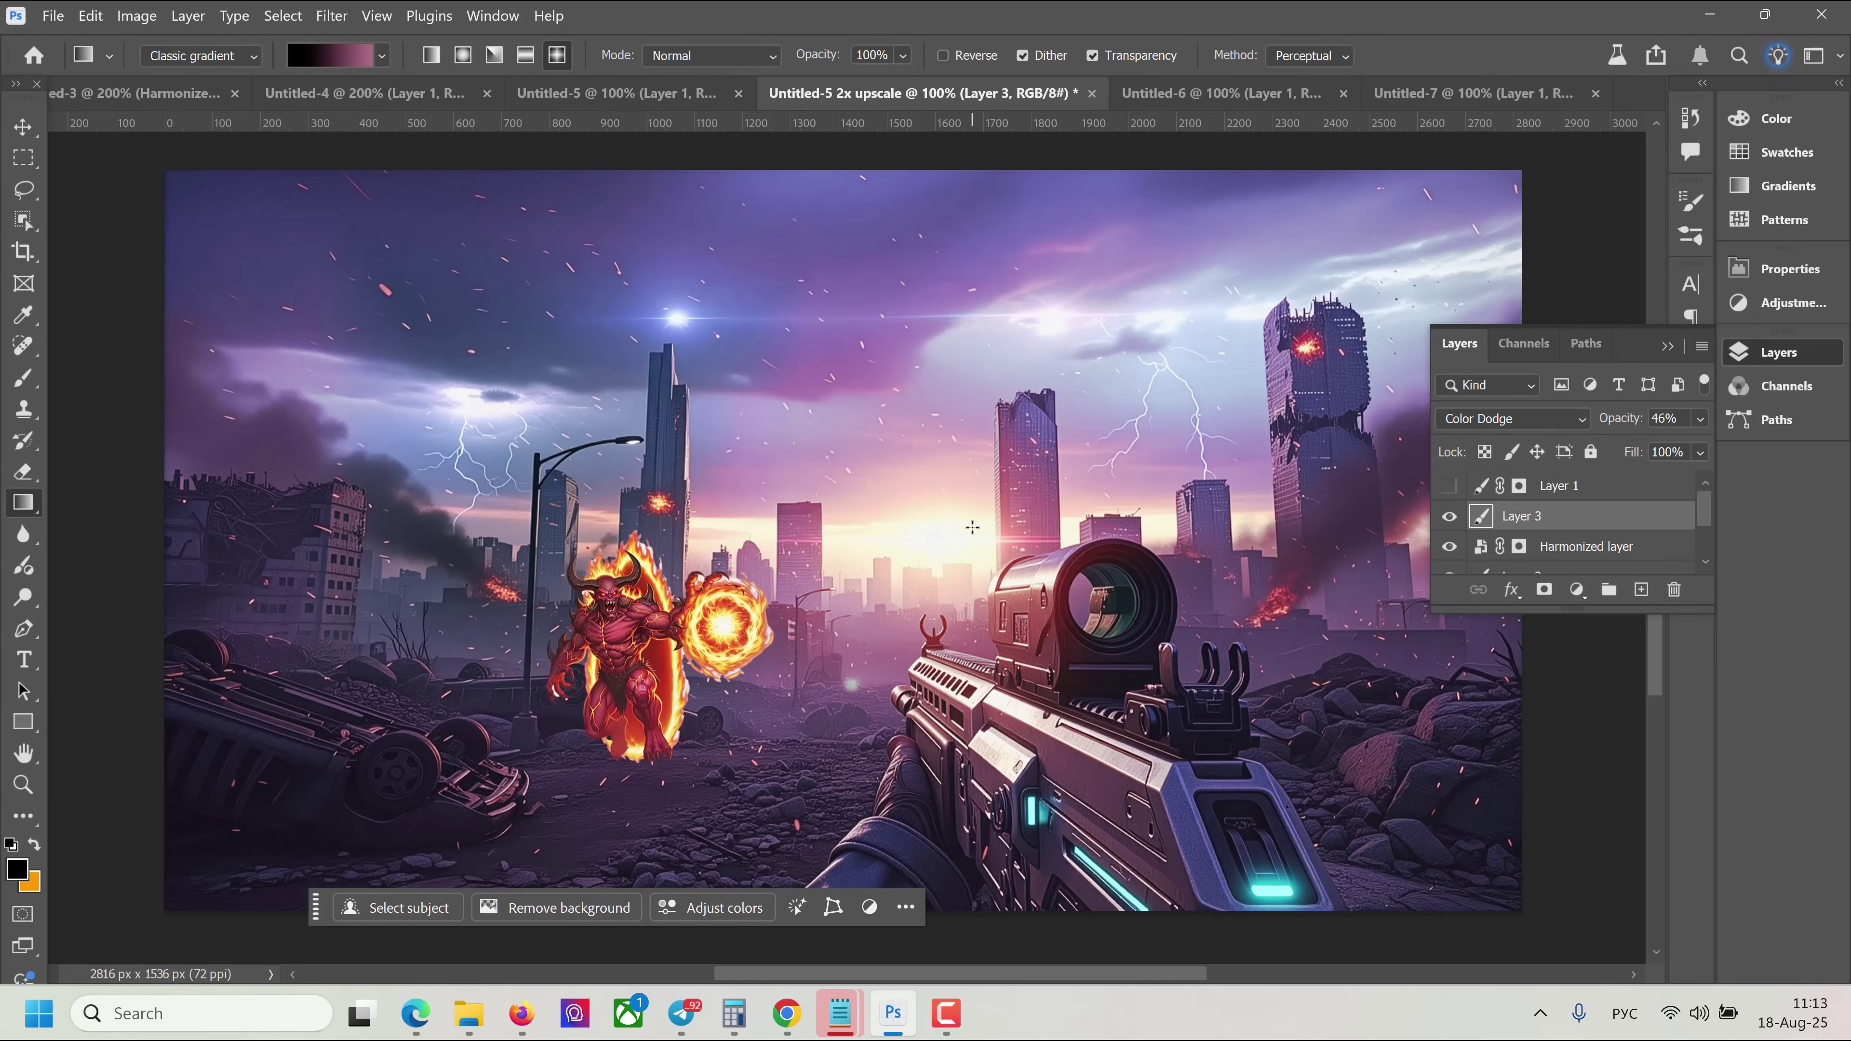
{"action": "key", "text": "ctrl+v"}
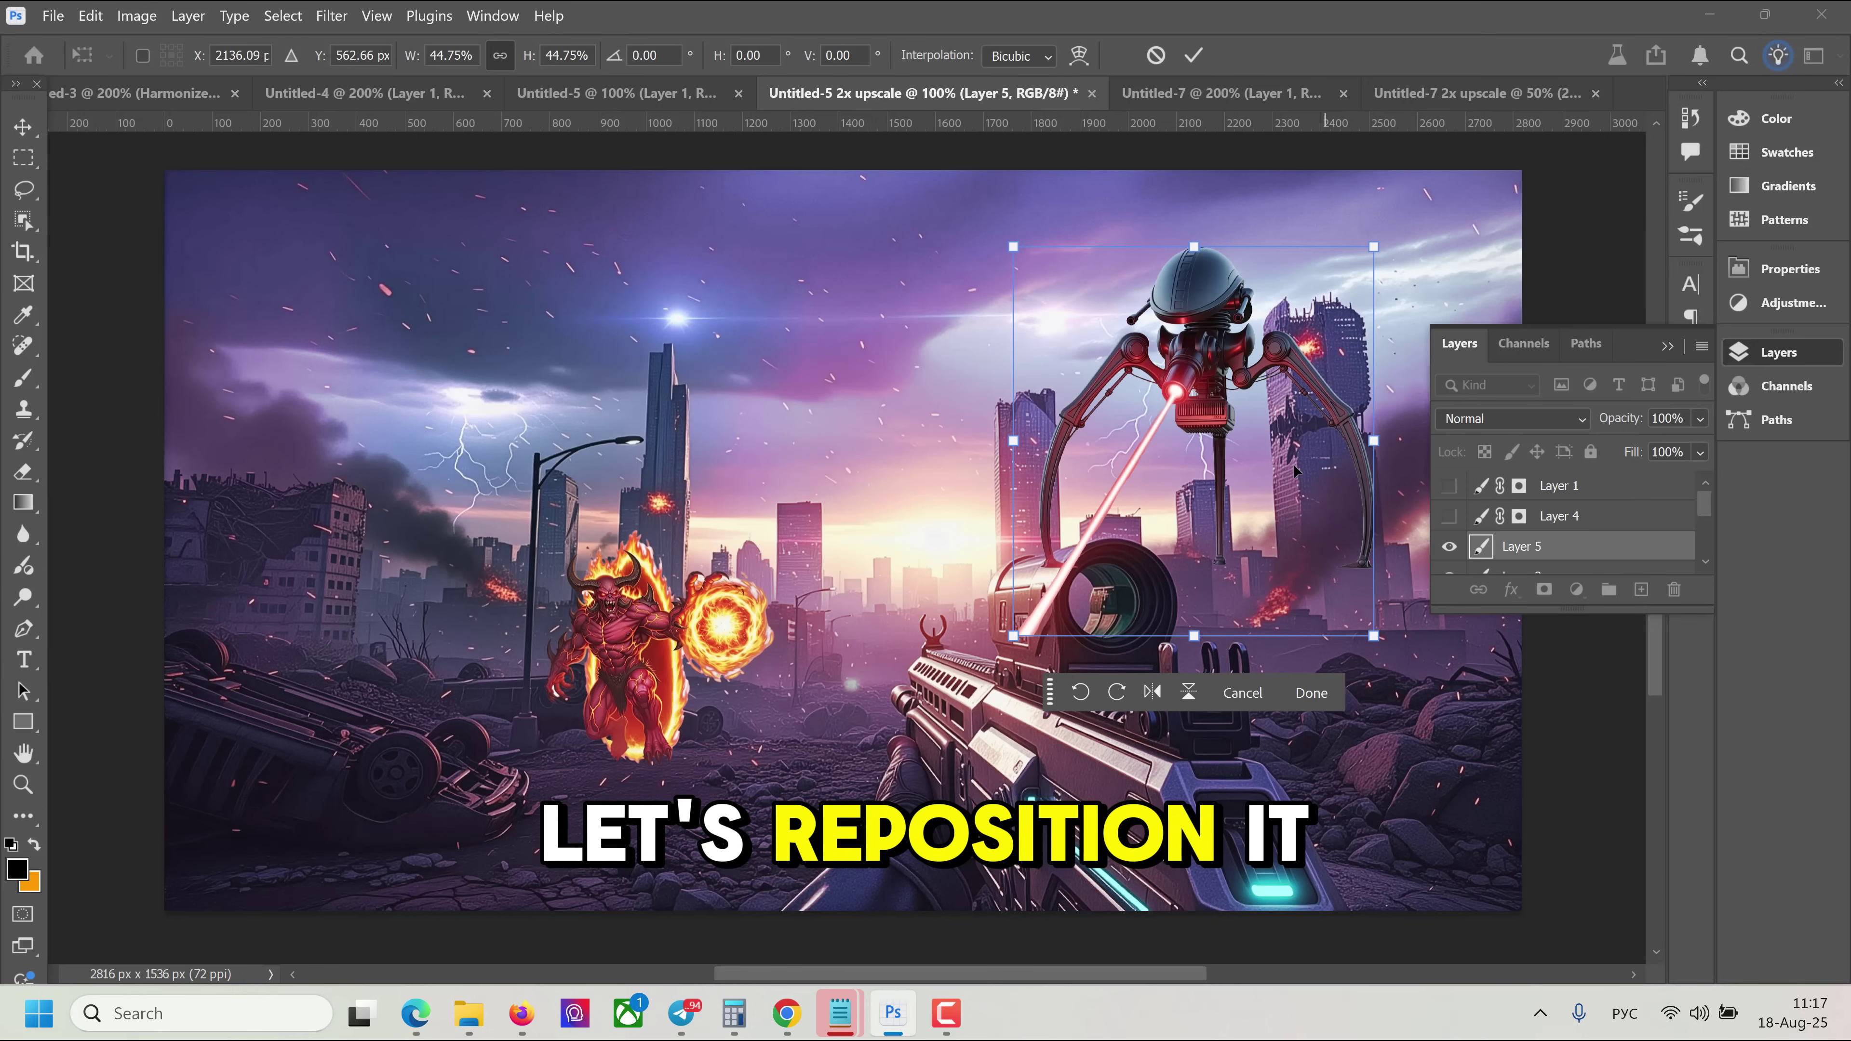
{"action": "mouse_move", "coordinate": [1280, 466]}
{"action": "left_mouse_down"}
{"action": "mouse_move", "coordinate": [1242, 583]}
{"action": "mouse_move", "coordinate": [1287, 469]}
{"action": "mouse_move", "coordinate": [1267, 471]}
{"action": "left_mouse_up"}
{"action": "left_click", "coordinate": [1280, 693]}
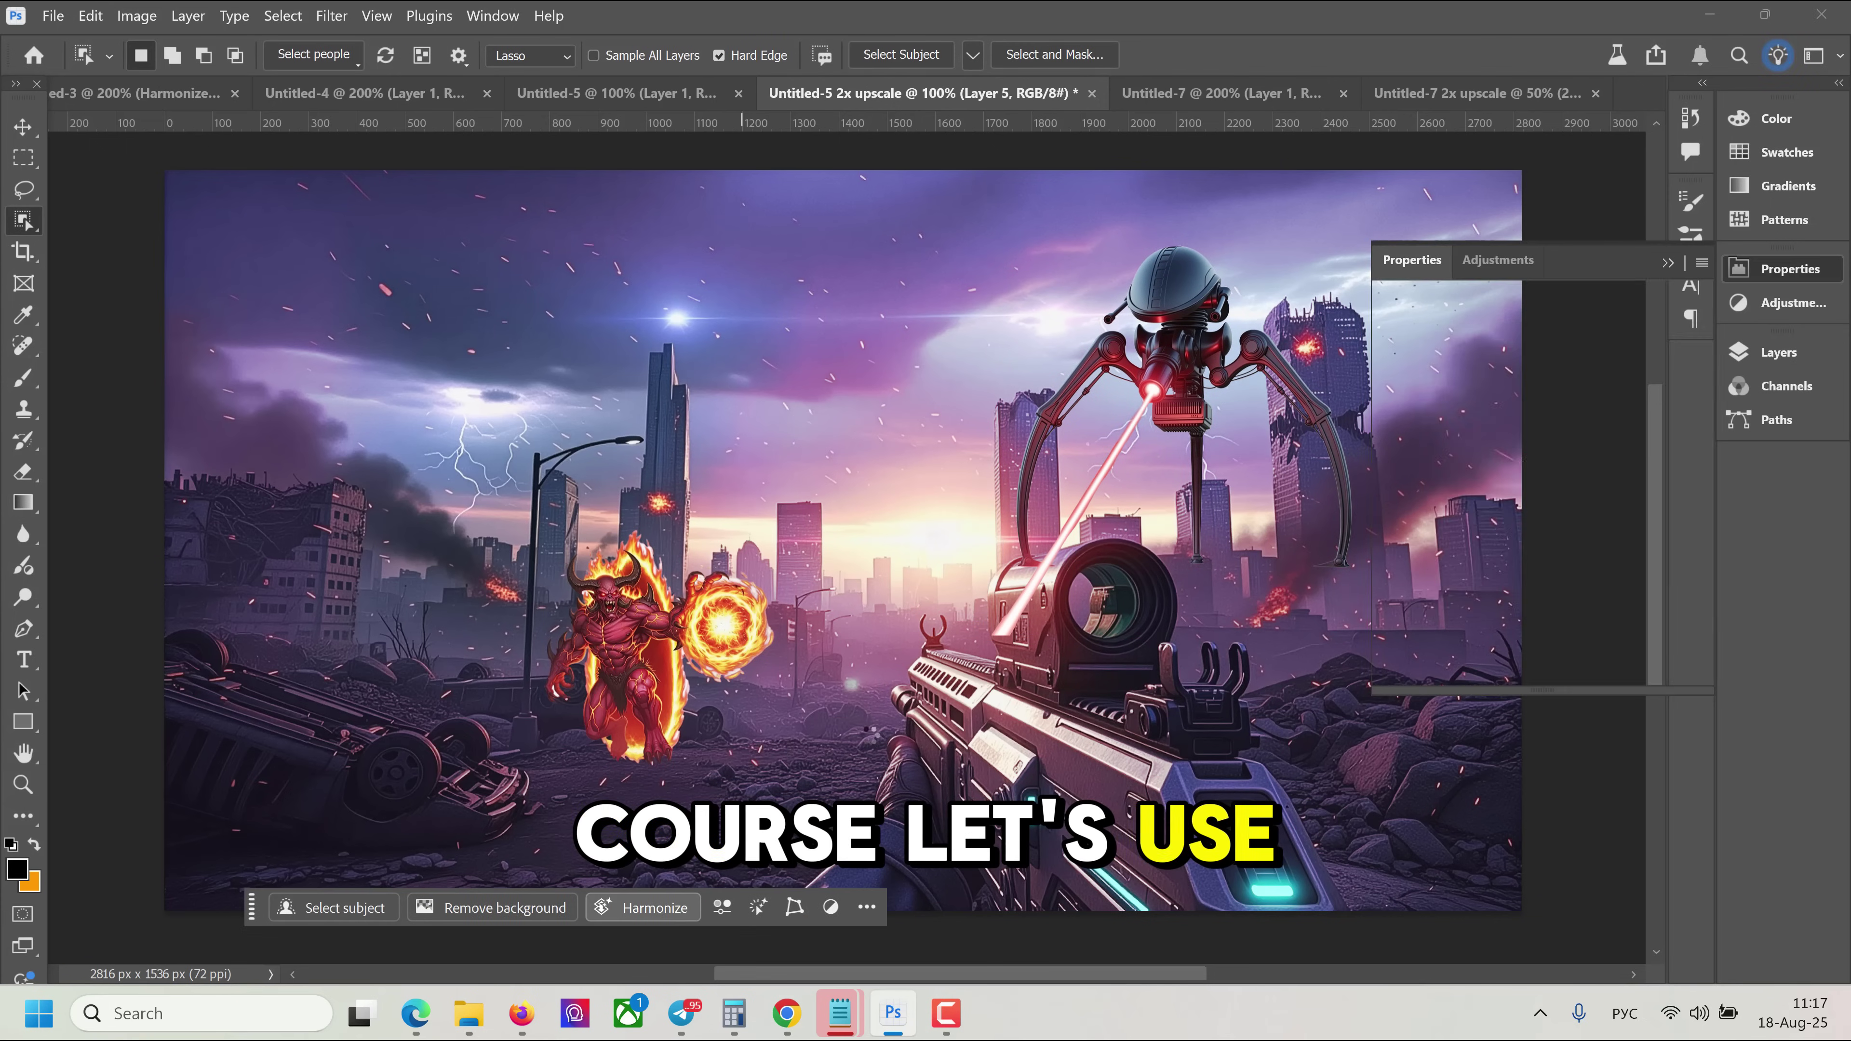
{"action": "left_click", "coordinate": [641, 907]}
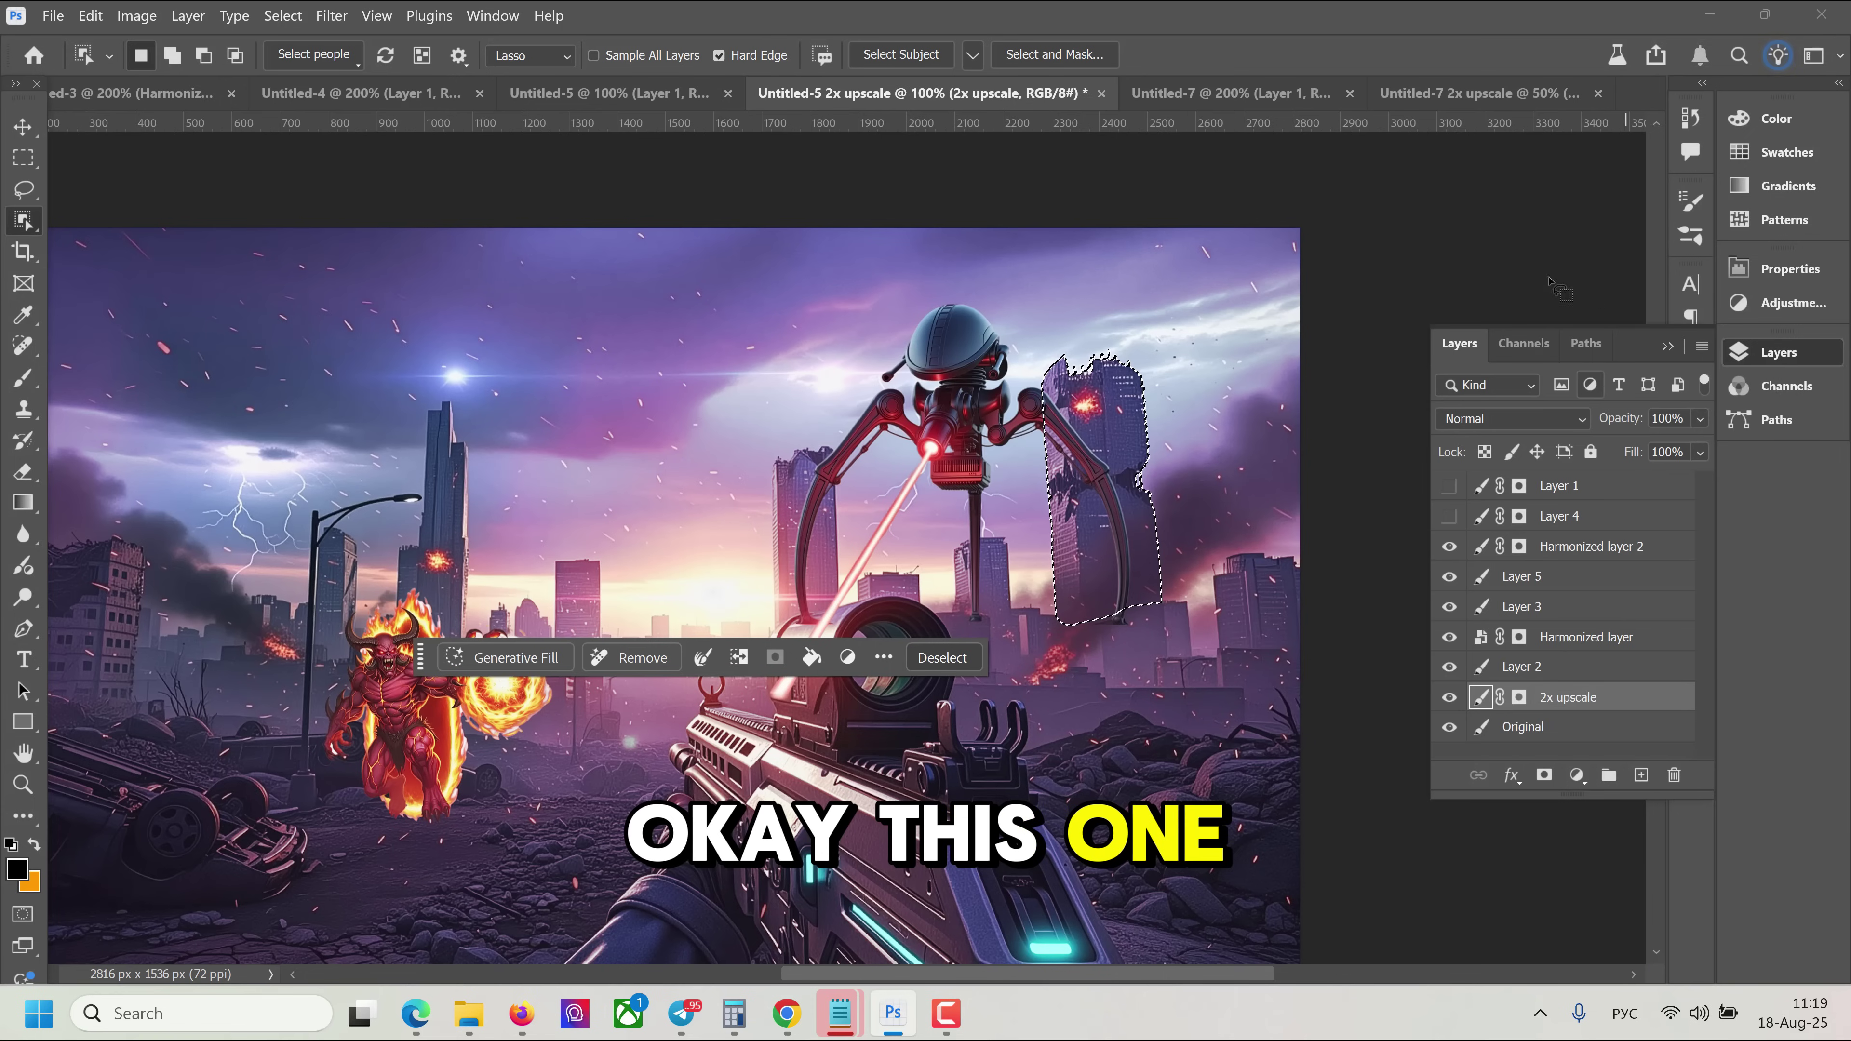
- Copy the selected tower to its own layer and move it above the tripod in the stack
{"action": "key", "text": "ctrl+j"}
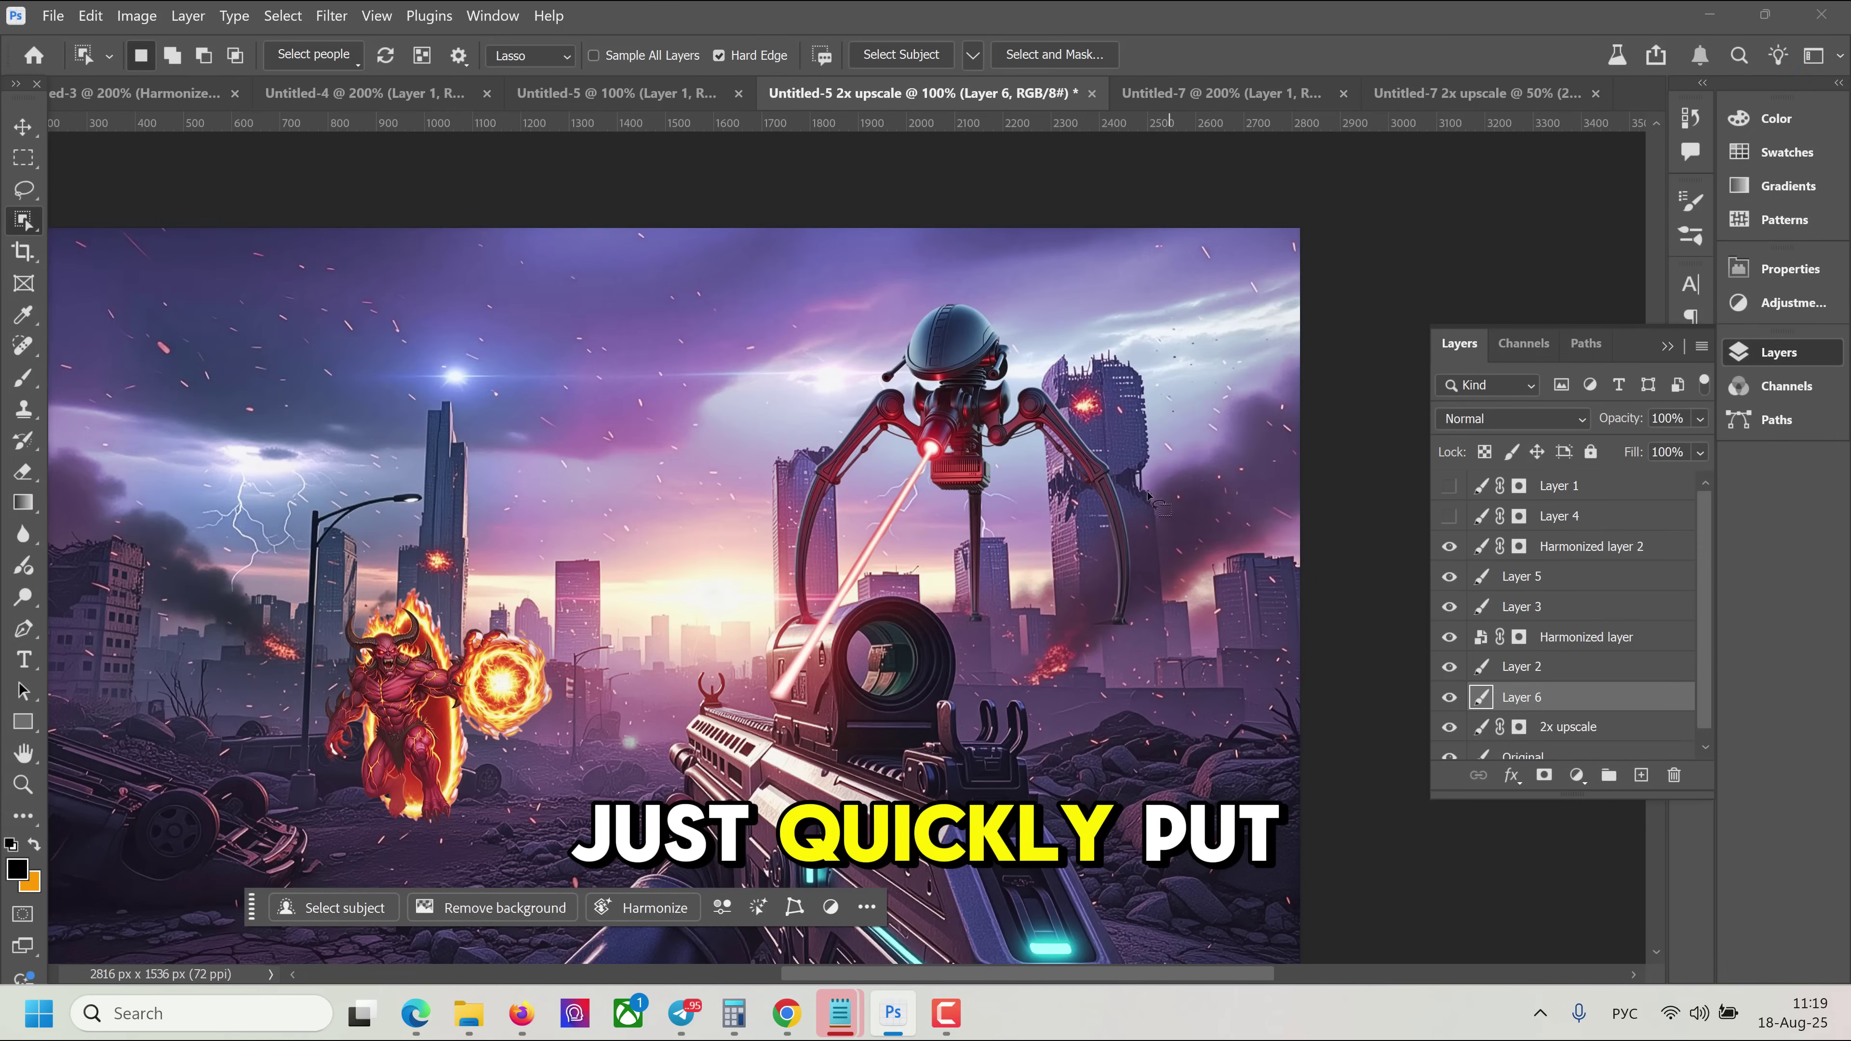
{"action": "key", "text": "ctrl+bracketright"}
{"action": "key", "text": "ctrl+bracketright"}
{"action": "key", "text": "ctrl+bracketright"}
{"action": "key", "text": "ctrl+bracketright"}
{"action": "key", "text": "ctrl+bracketright"}
{"action": "key", "text": "ctrl+bracketright"}
{"action": "key", "text": "ctrl+bracketright"}
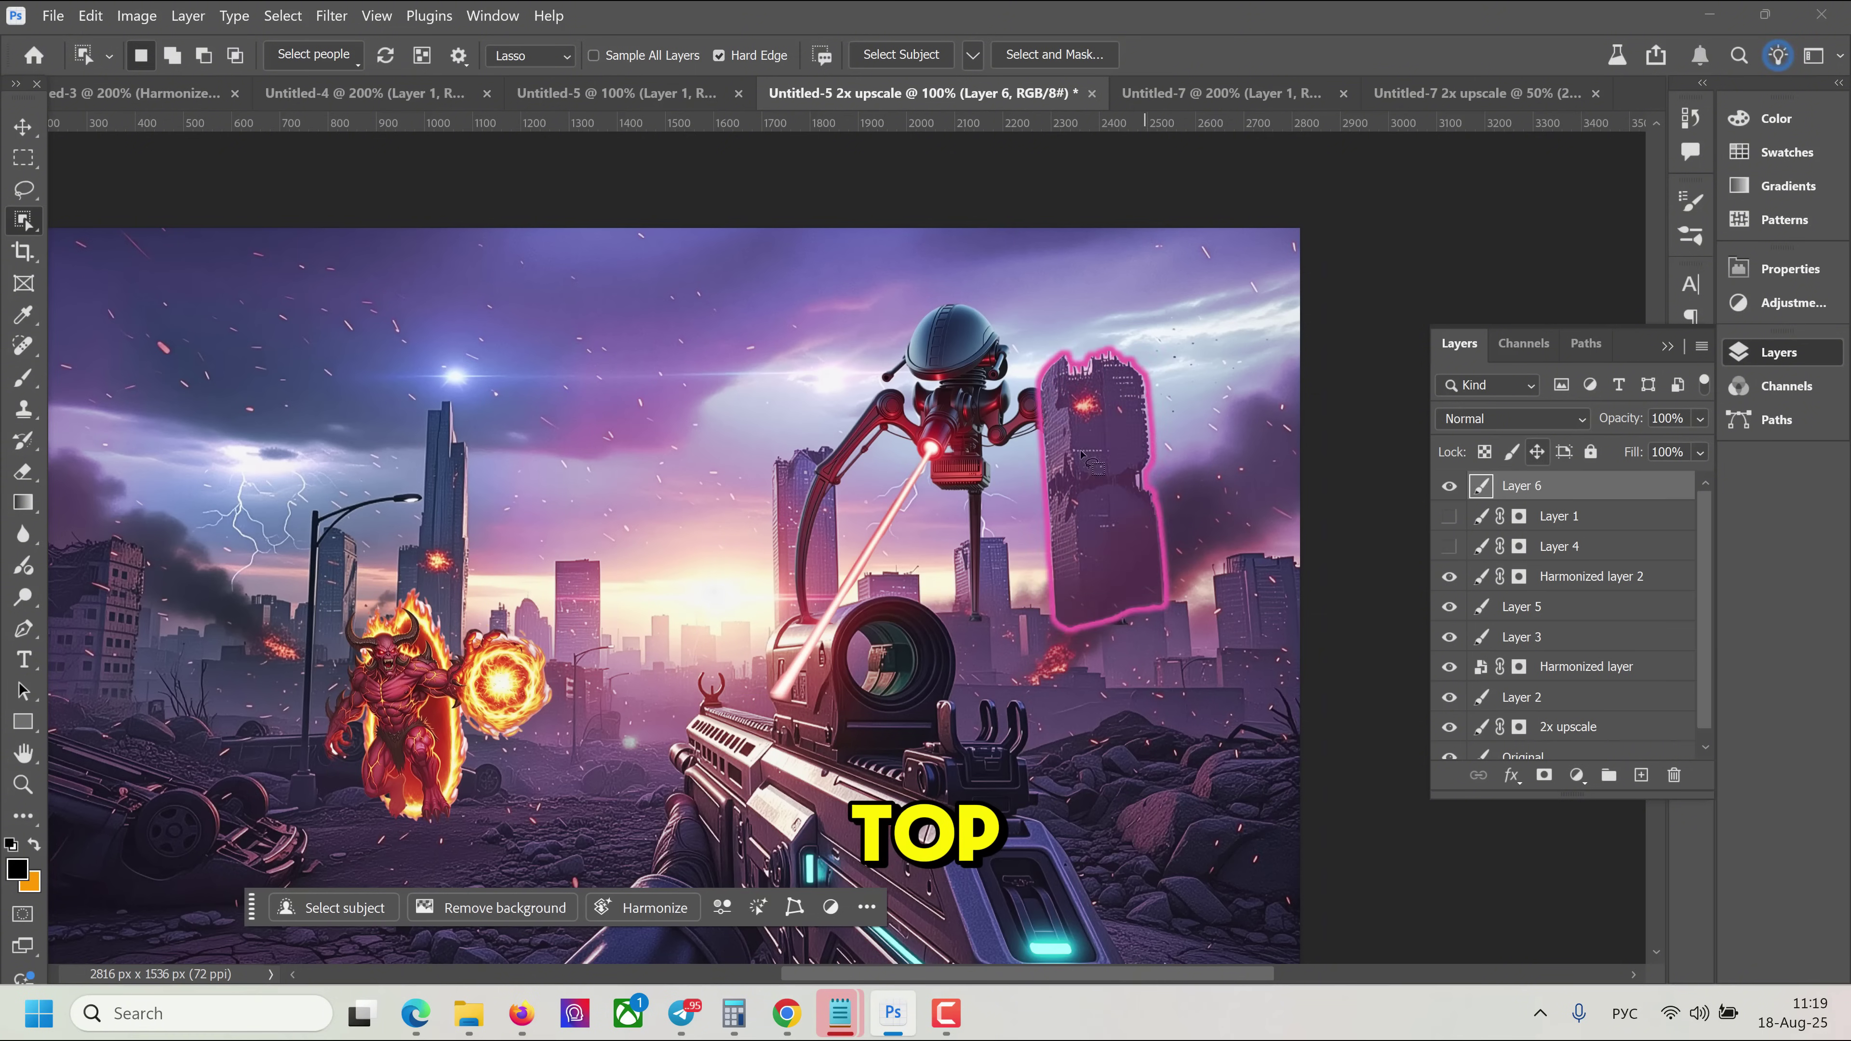
{"action": "mouse_move", "coordinate": [1558, 528]}
{"action": "left_mouse_down"}
{"action": "mouse_move", "coordinate": [1556, 604]}
{"action": "mouse_move", "coordinate": [1583, 539]}
{"action": "left_mouse_up"}
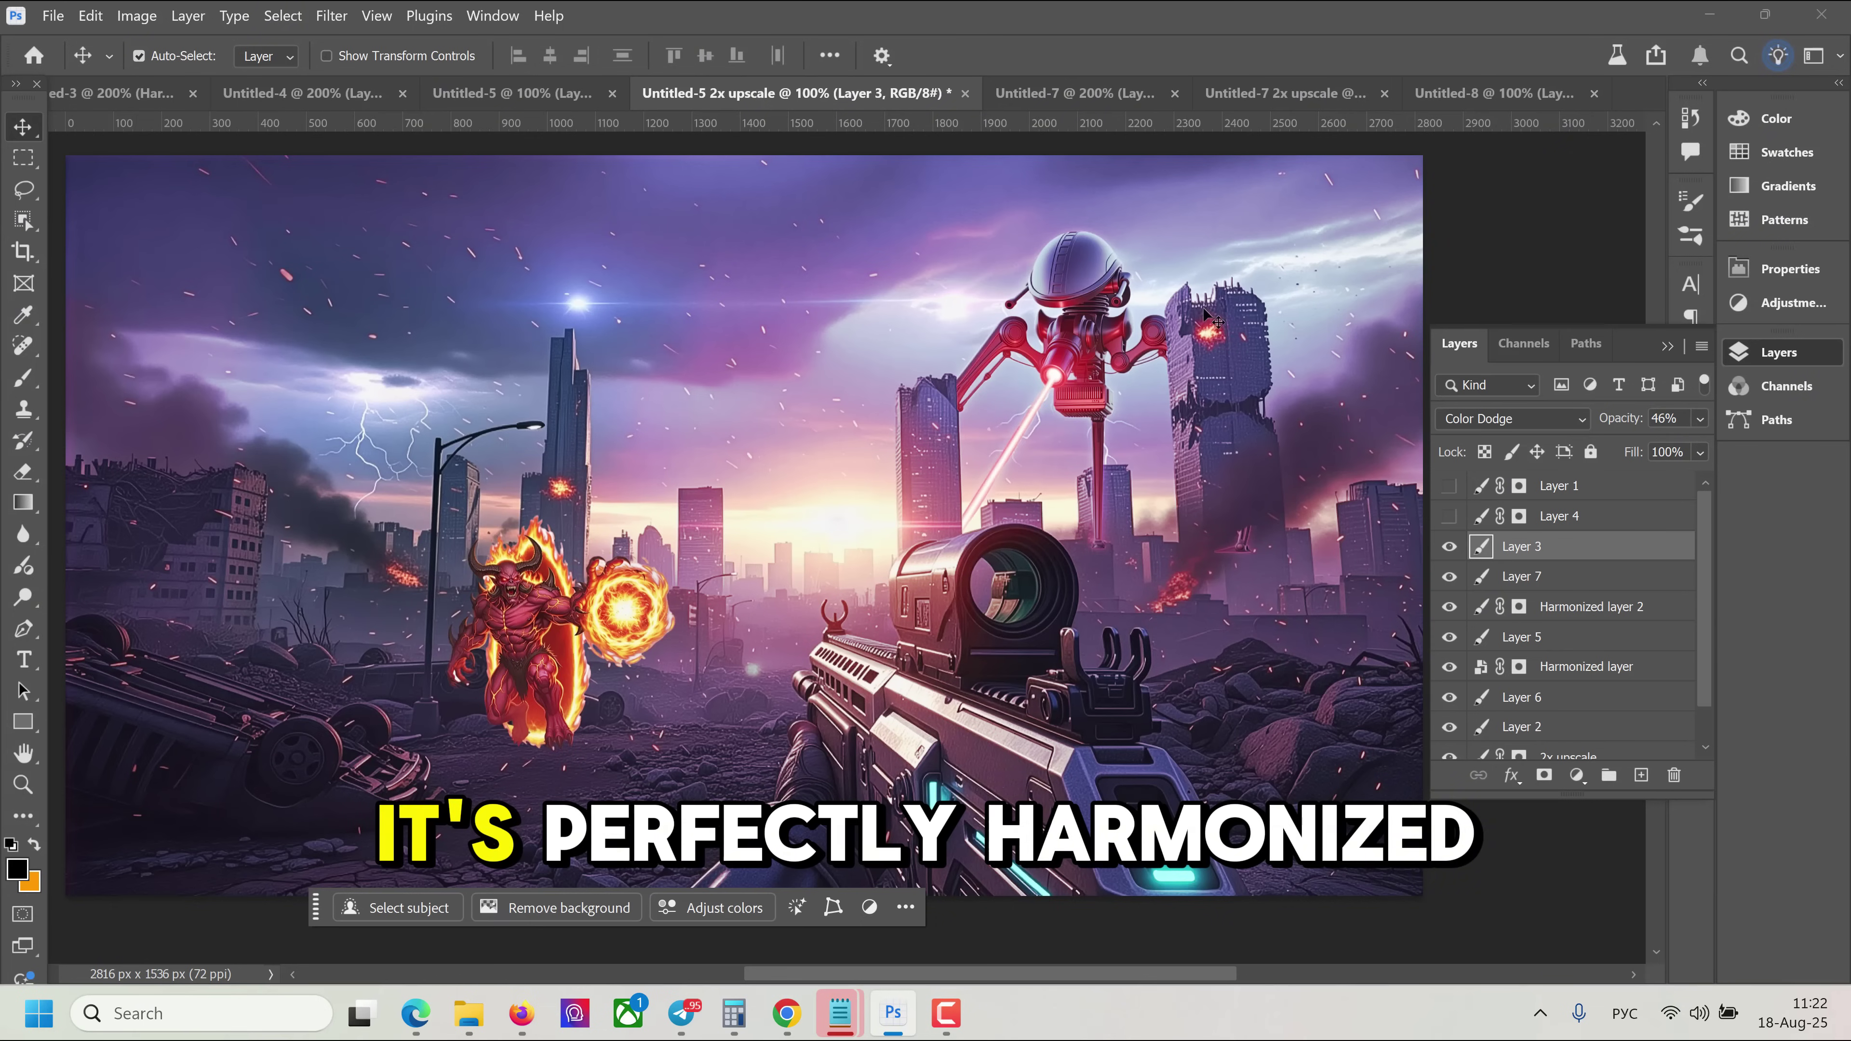